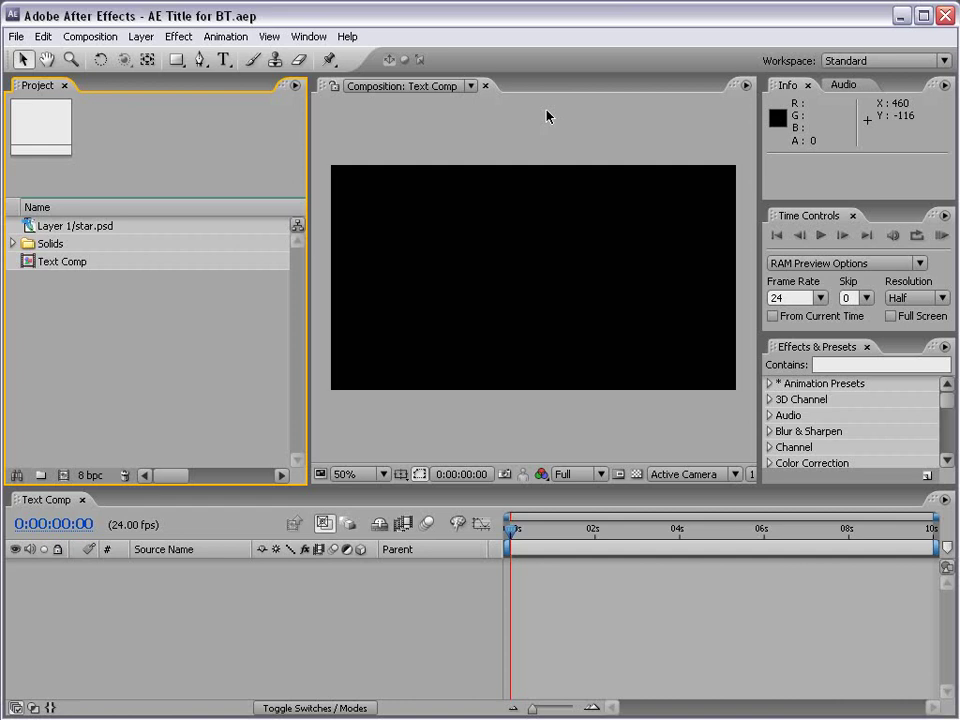
# Activate the Type tool with its text formatting panels and widen the composition viewer by narrowing the project area.
pyautogui.click(547, 117)
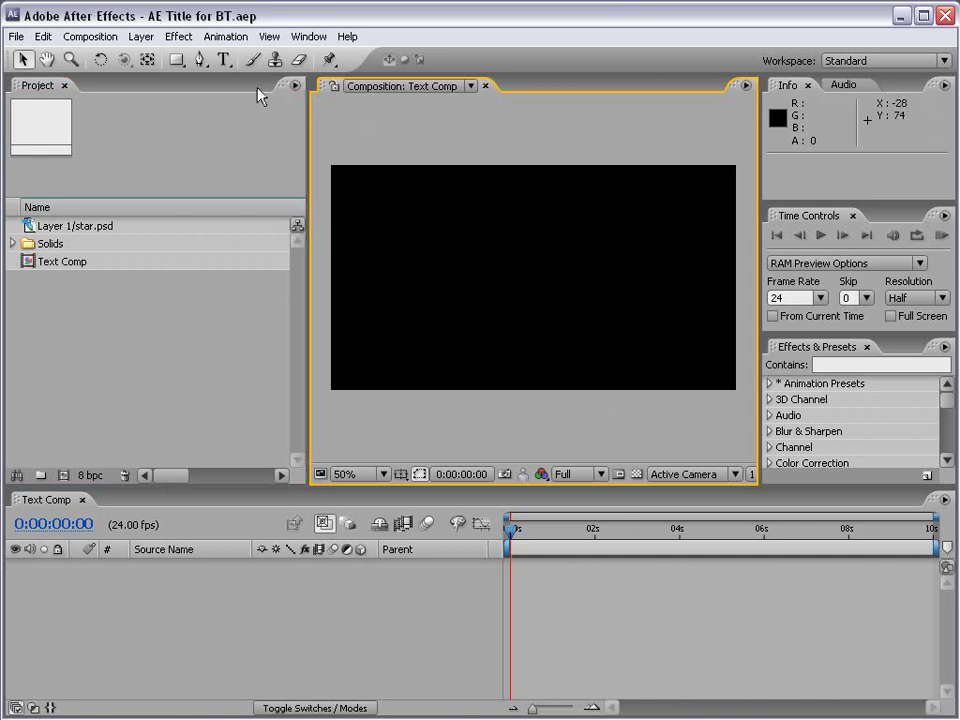
pyautogui.click(232, 62)
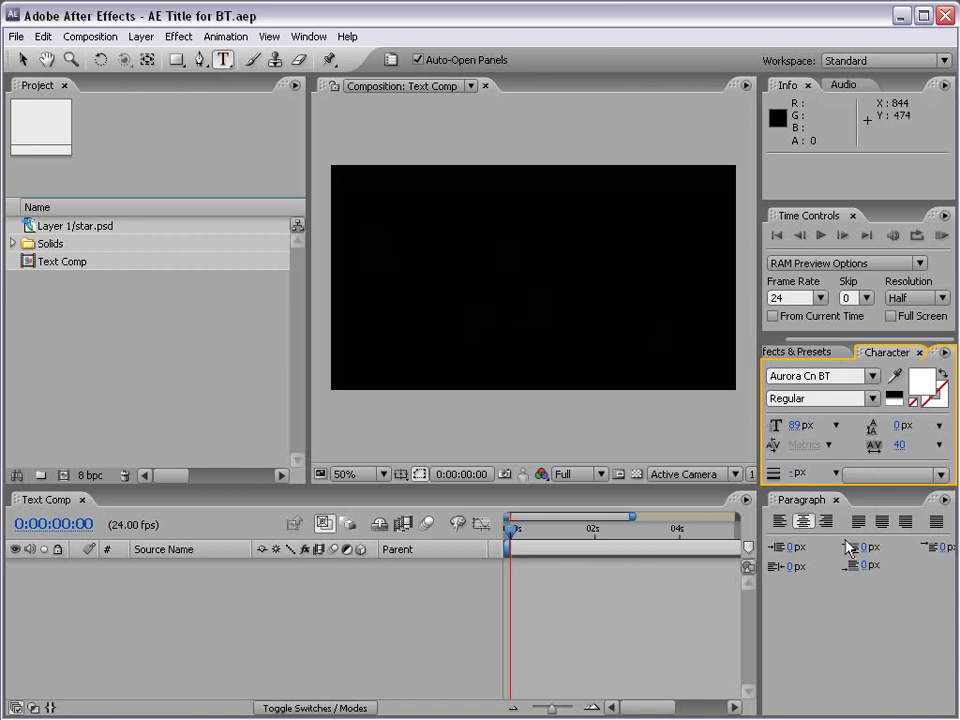
pyautogui.click(392, 62)
pyautogui.click(392, 62)
pyautogui.rightClick(458, 550)
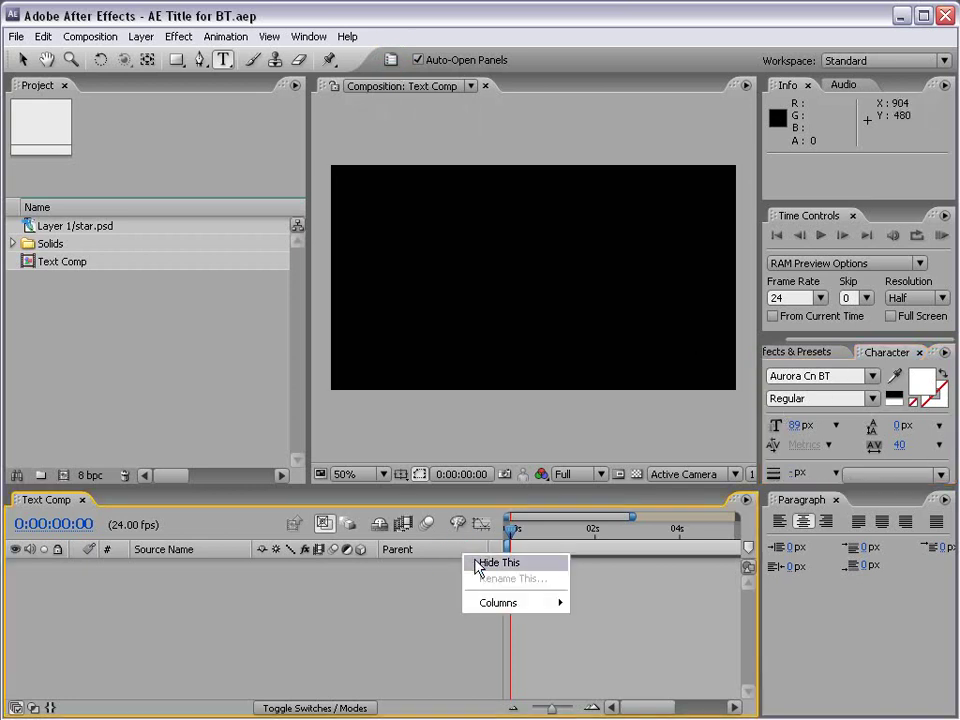
pyautogui.click(307, 324)
pyautogui.moveTo(307, 323); pyautogui.dragTo(224, 323)
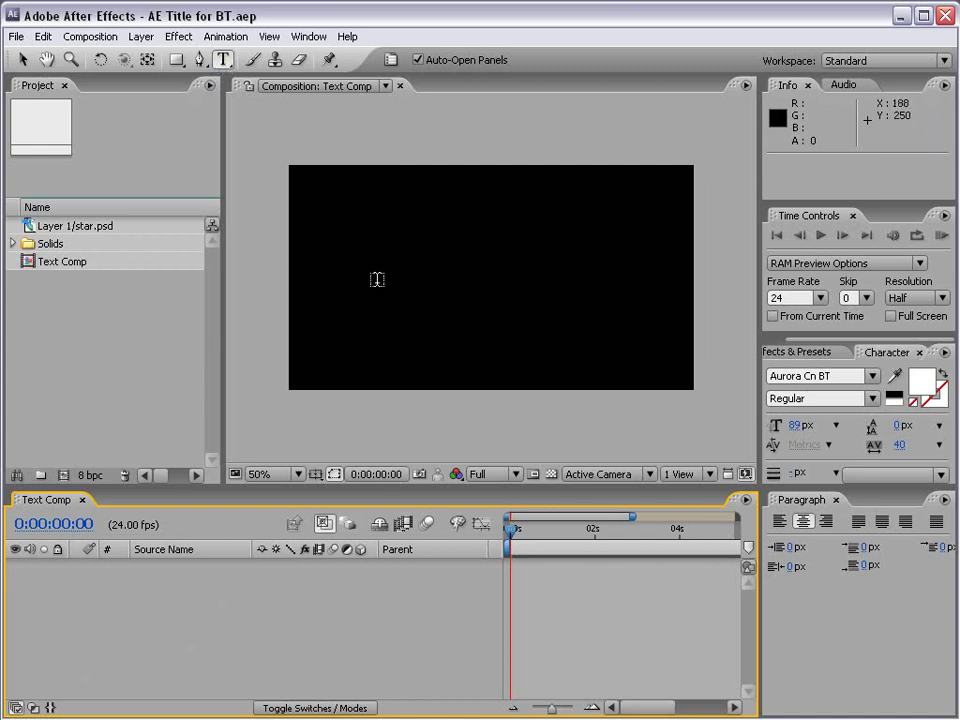
# Create a text layer reading "After Effects" in the Text Comp composition.
pyautogui.click(378, 274)
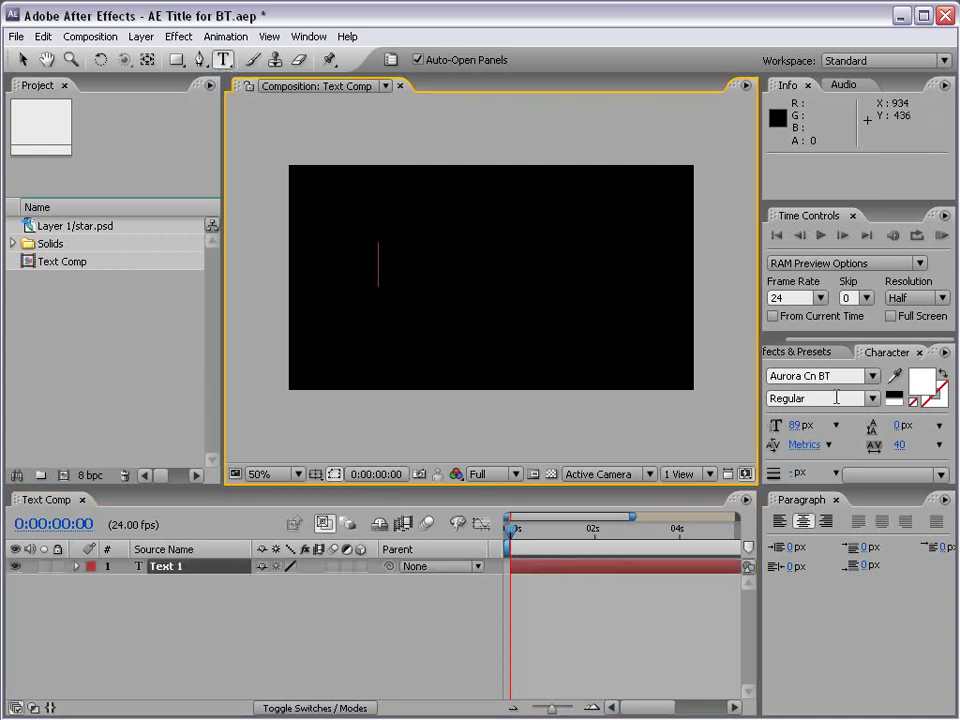
pyautogui.write('AFTER EF')
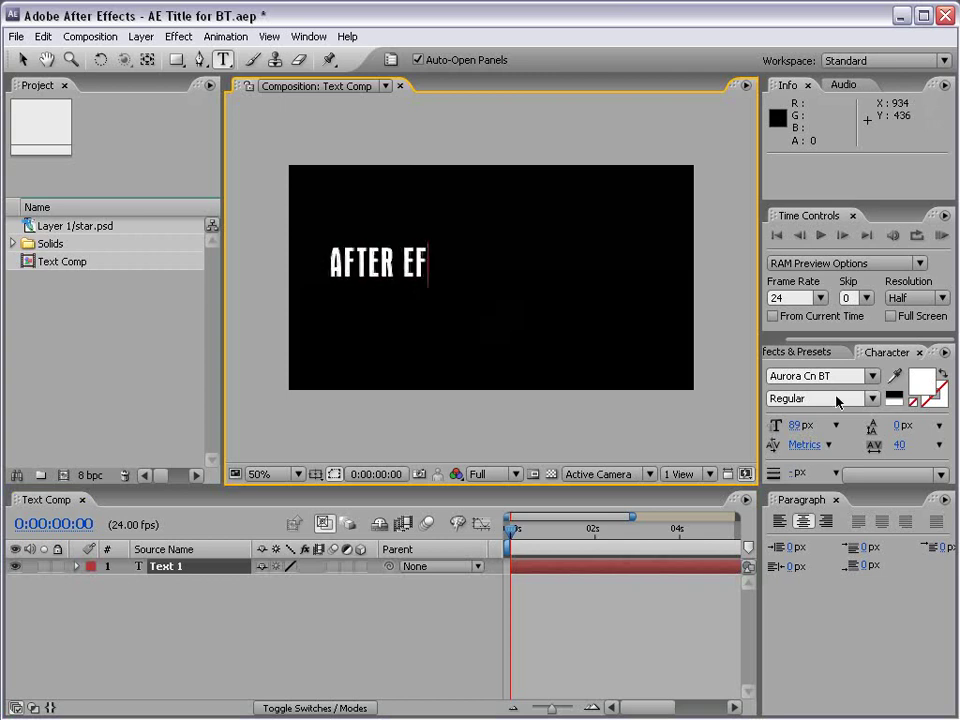
pyautogui.write('FECTS')
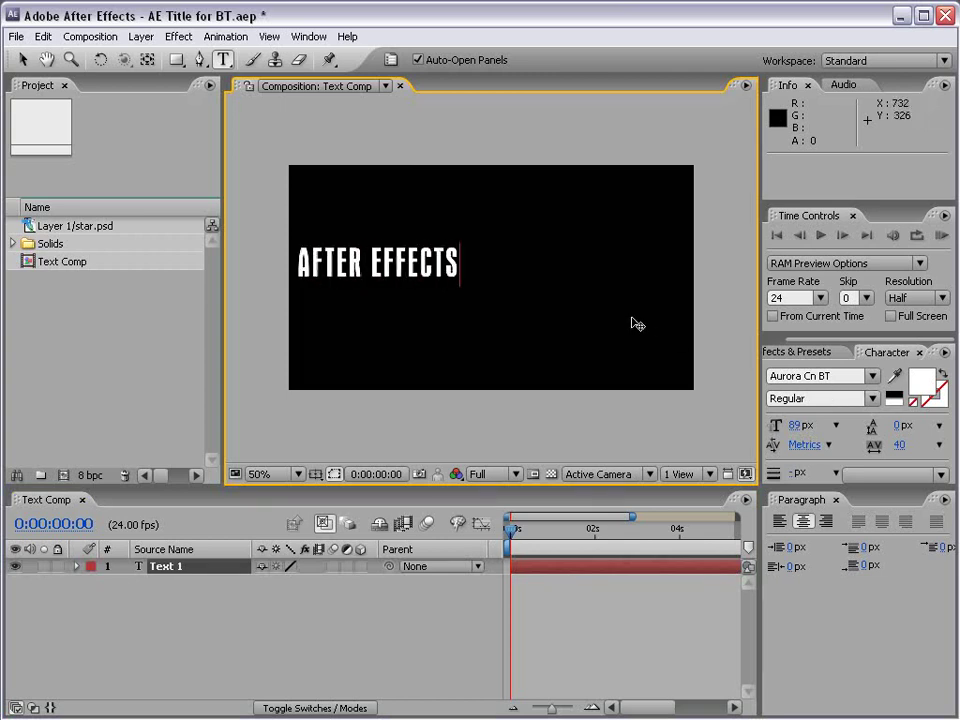
# Center the title in the frame at about 434, 270 using the Title/Action Safe guides, and hide the guides.
pyautogui.click(24, 62)
pyautogui.moveTo(405, 272); pyautogui.dragTo(519, 291)
pyautogui.click(316, 476)
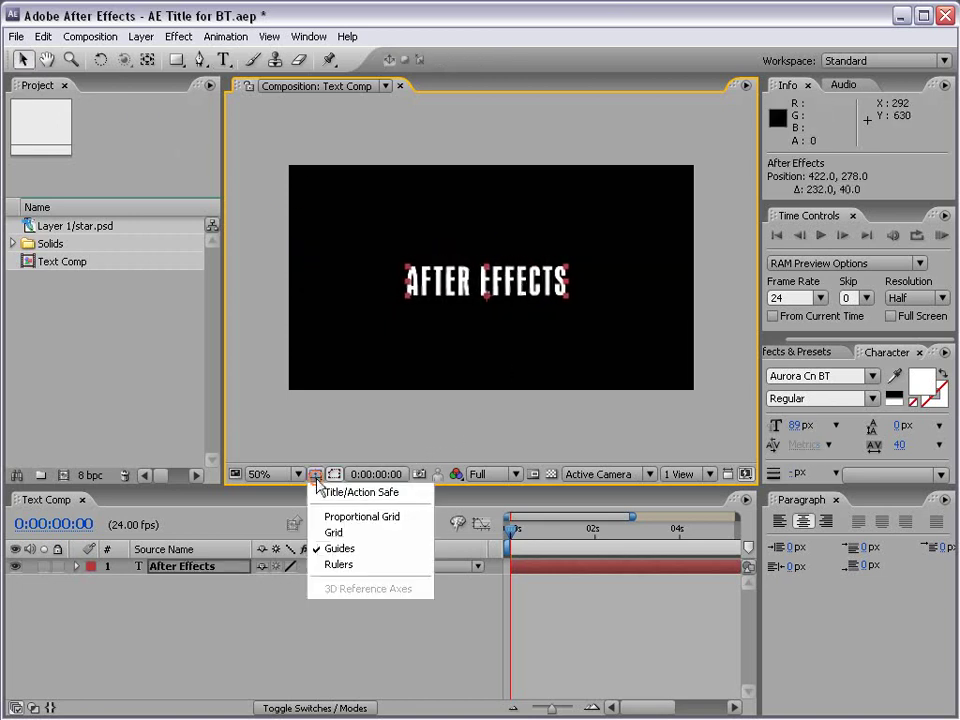
pyautogui.click(388, 492)
pyautogui.moveTo(531, 290); pyautogui.dragTo(537, 284)
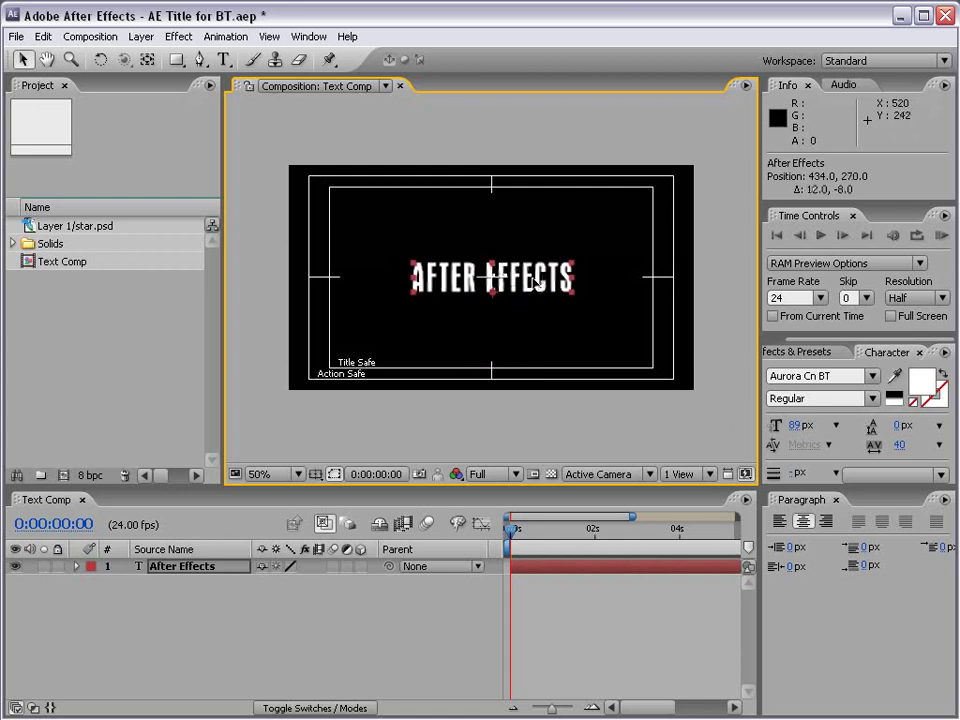
pyautogui.click(318, 478)
# Enlarge the character settings area to expose all of its text options.
pyautogui.click(819, 333)
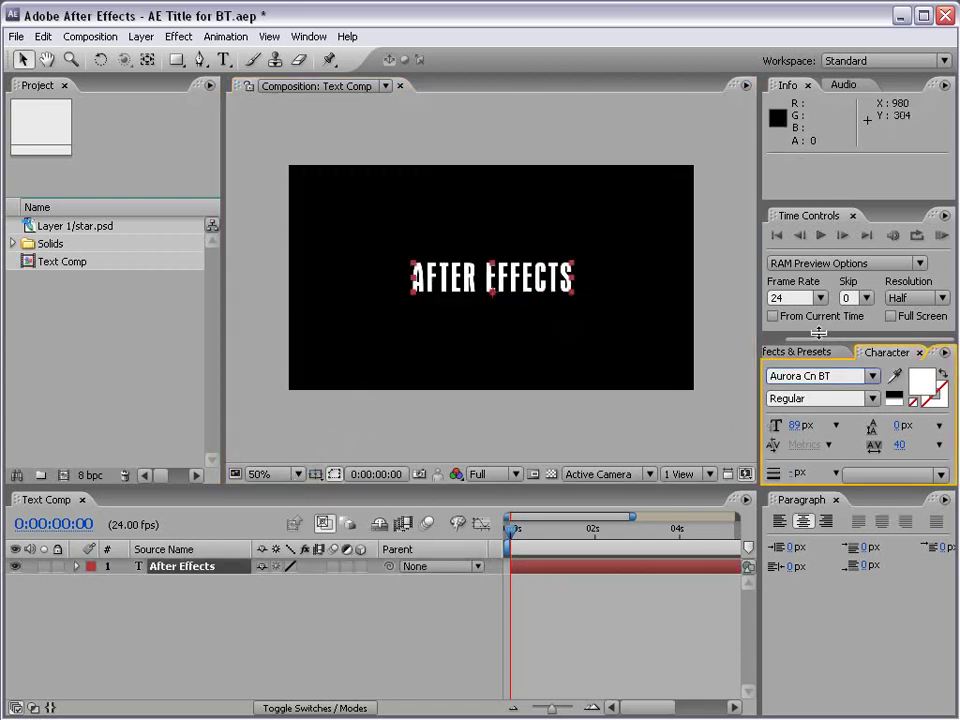
pyautogui.moveTo(817, 333); pyautogui.dragTo(817, 187)
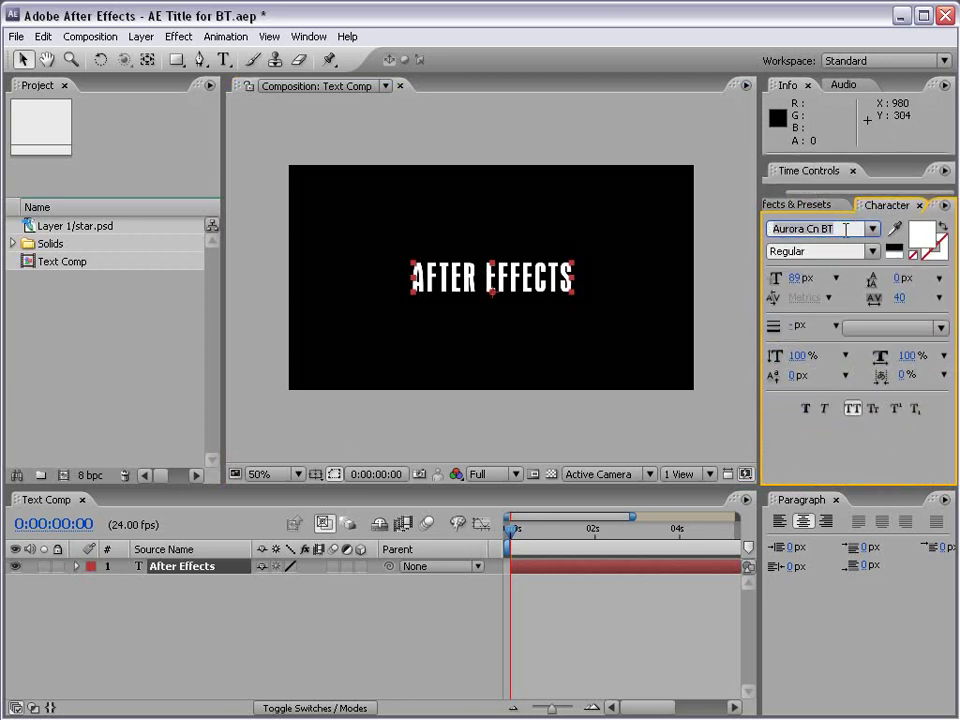
# Try other fonts on the title, including AtticAntique, Arwen, ArtBrush and Avalon, and go back to Aurora Cn BT.
pyautogui.scroll(4, 845, 229)
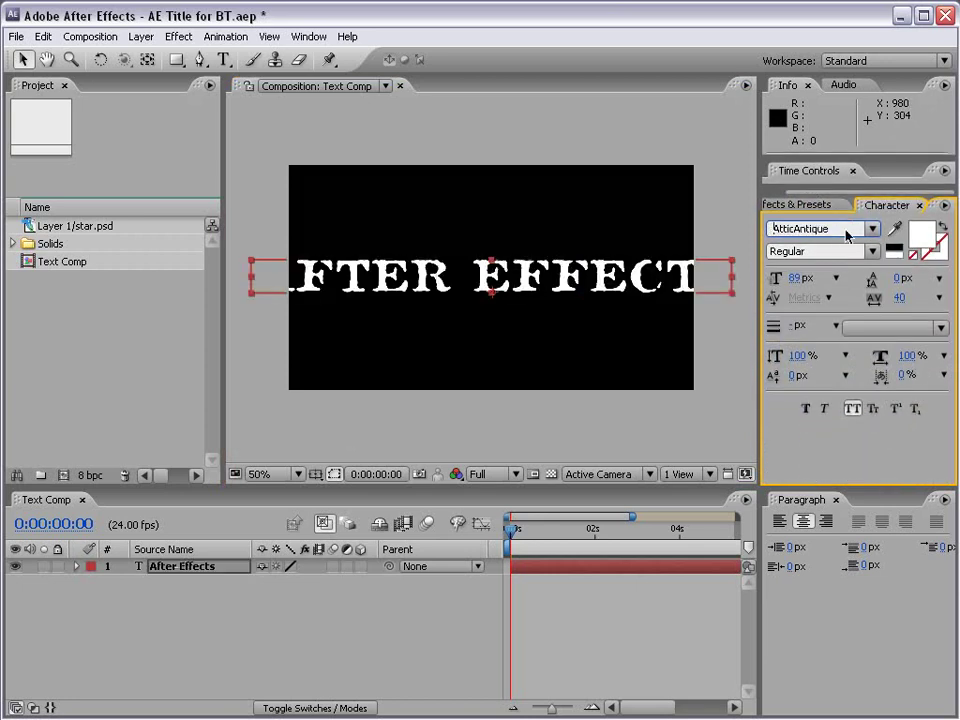
pyautogui.scroll(2, 845, 229)
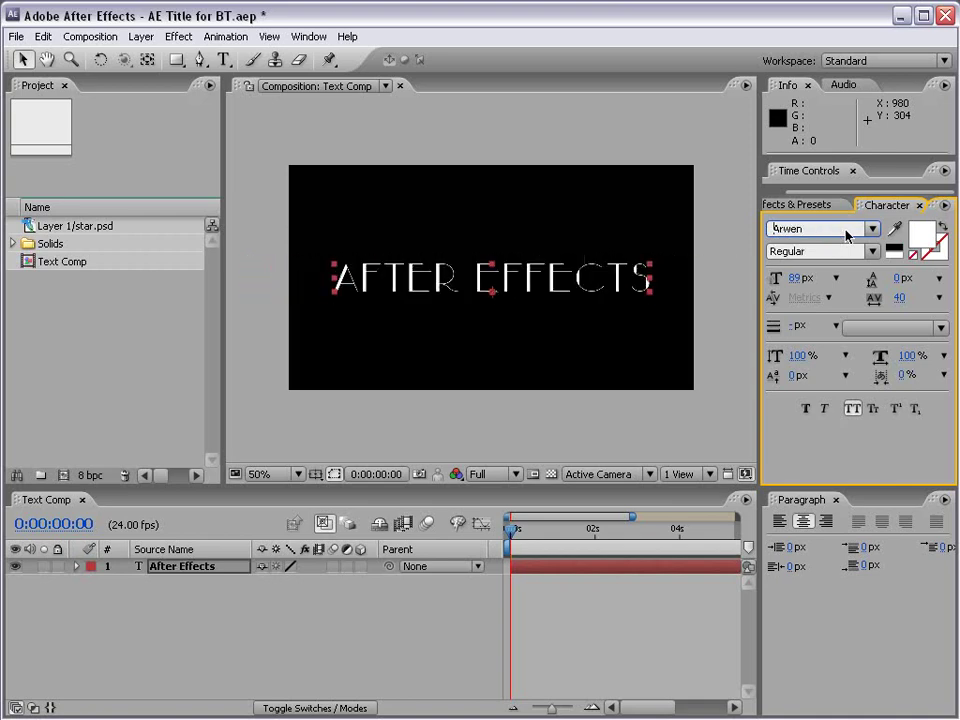
pyautogui.click(21, 62)
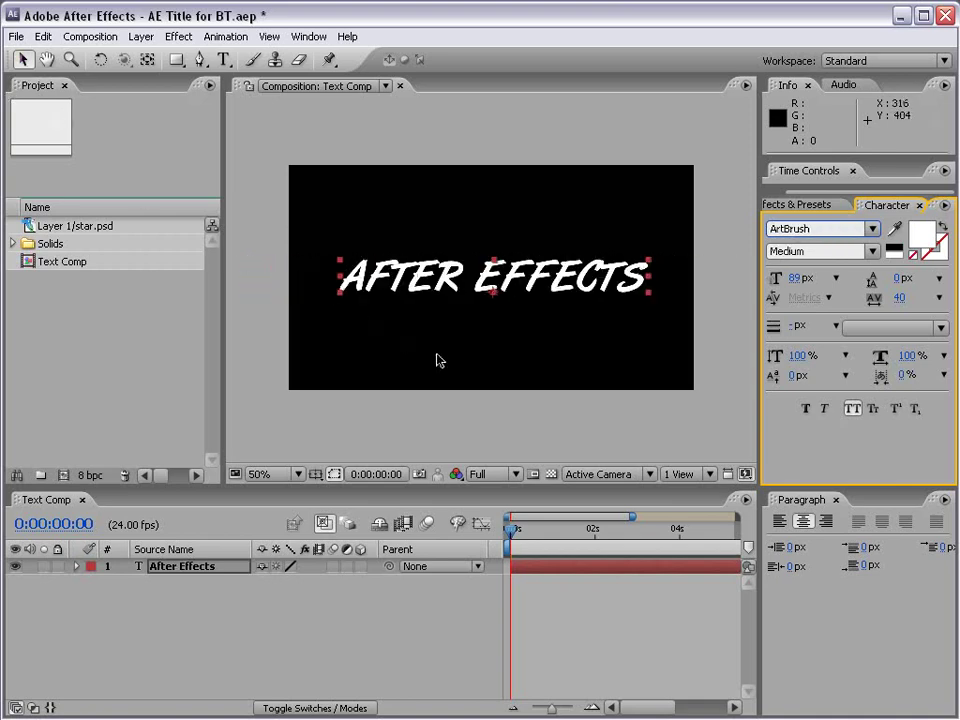
pyautogui.click(430, 285)
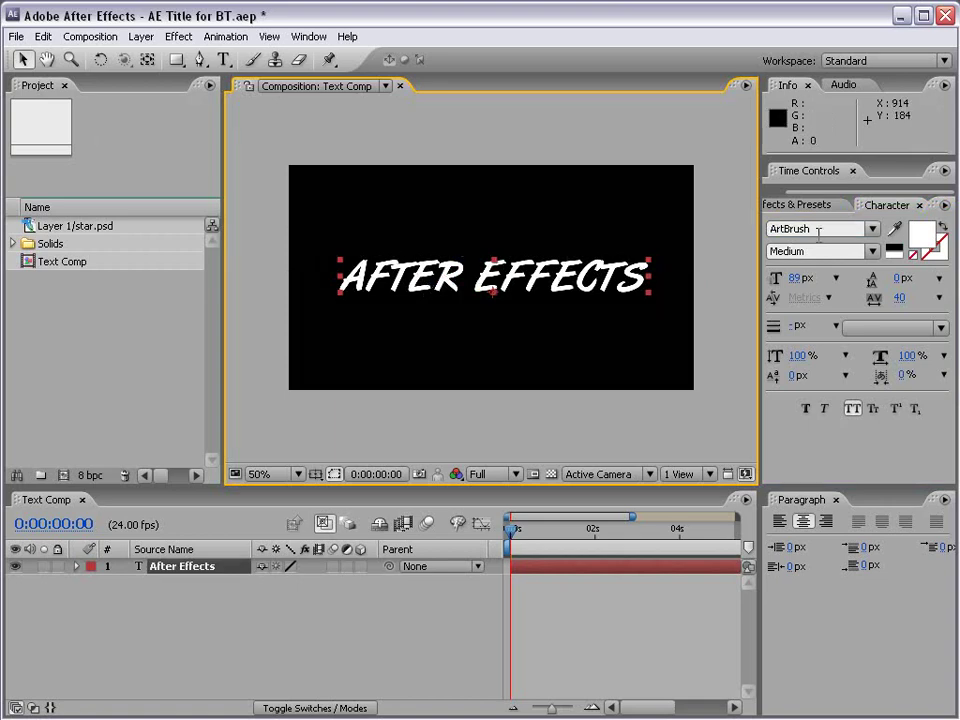
pyautogui.scroll(-3, 820, 230)
pyautogui.scroll(-1, 815, 235)
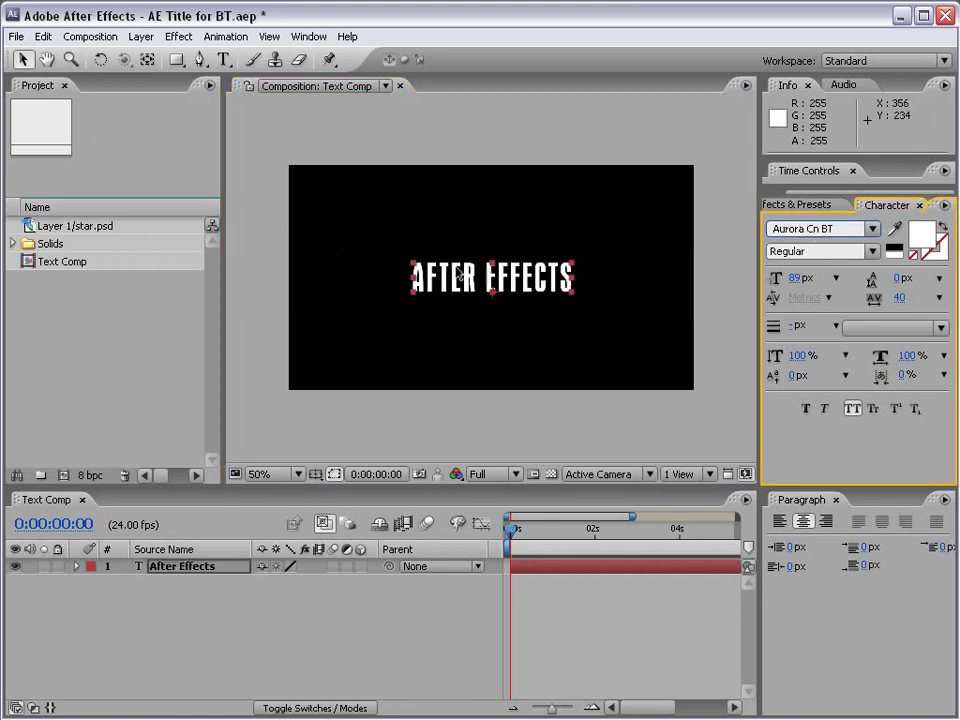
pyautogui.doubleClick(432, 284)
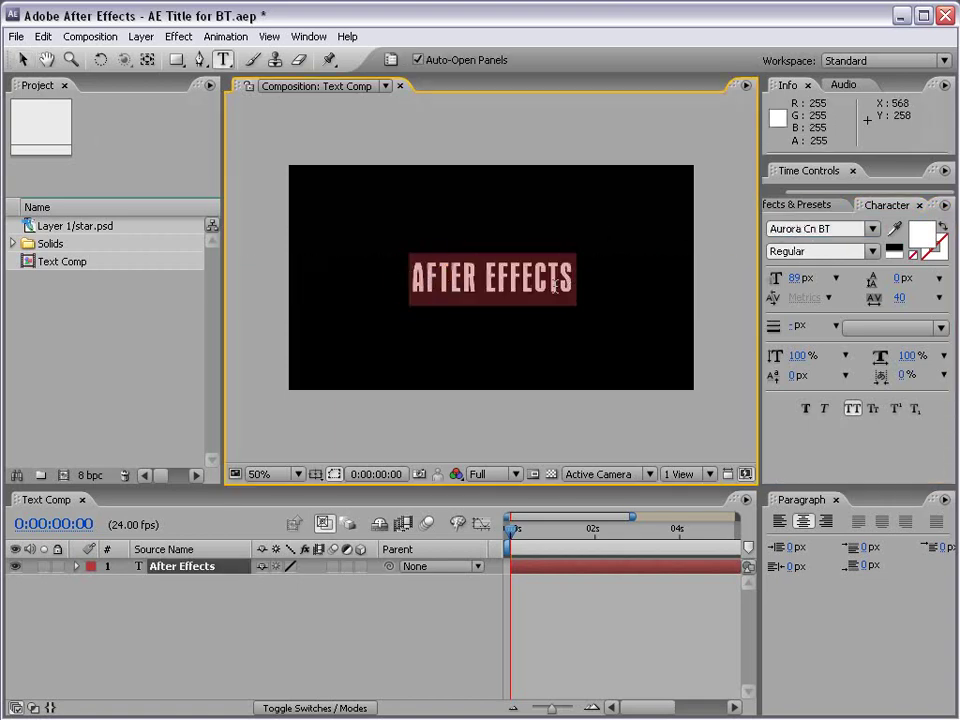
pyautogui.click(814, 230)
pyautogui.scroll(2, 814, 230)
pyautogui.scroll(-1, 815, 230)
pyautogui.scroll(-2, 815, 230)
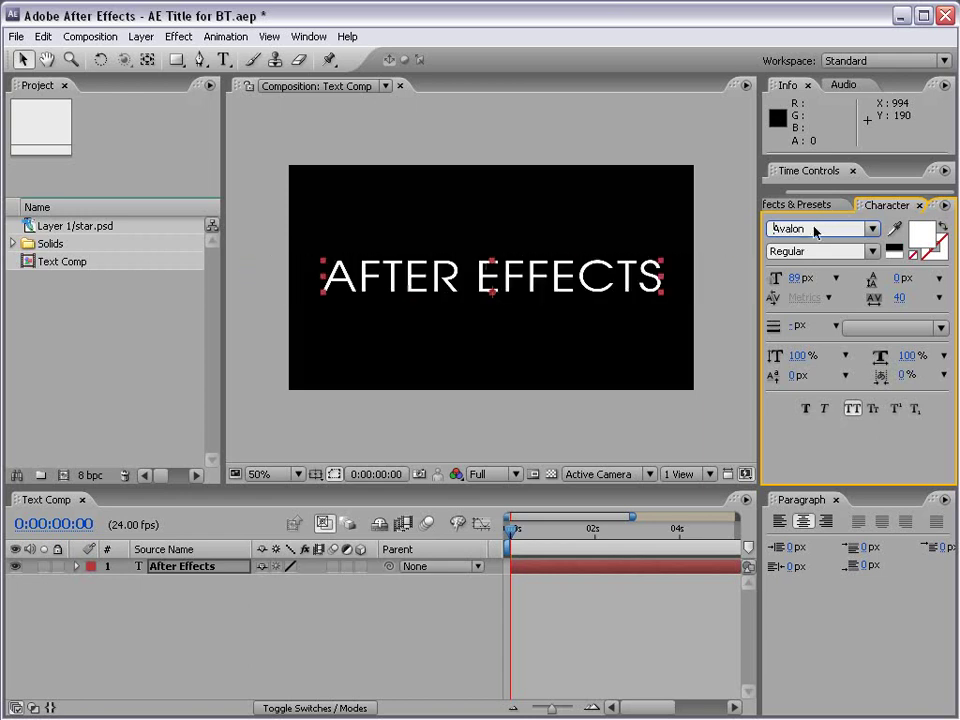
pyautogui.scroll(1, 813, 228)
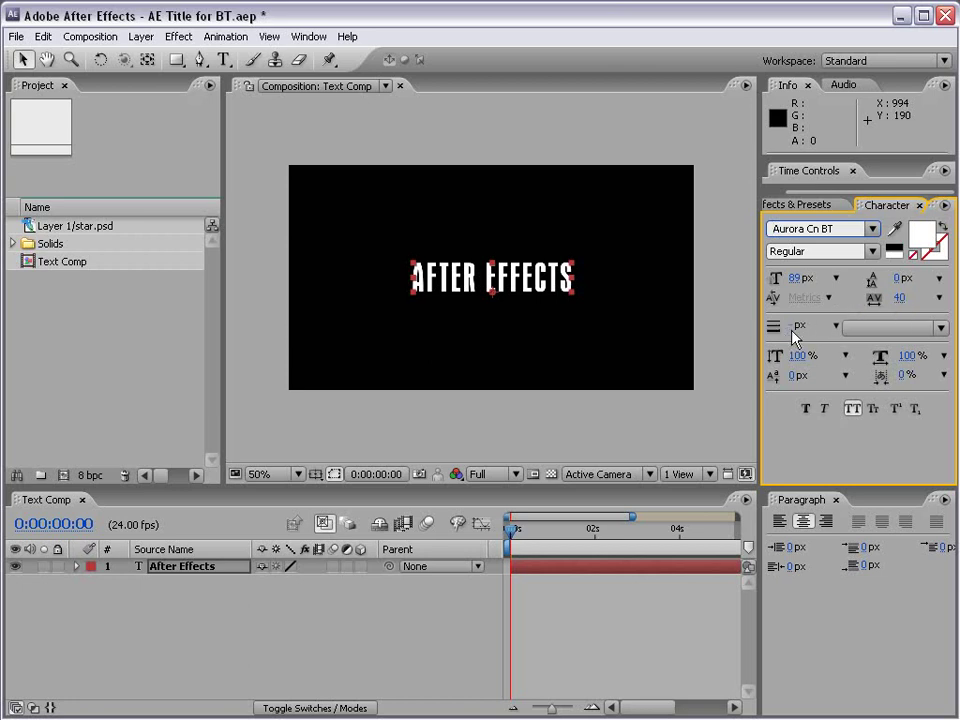
# Give the title text a light blue stroke with the color 6C9CFF.
pyautogui.click(927, 256)
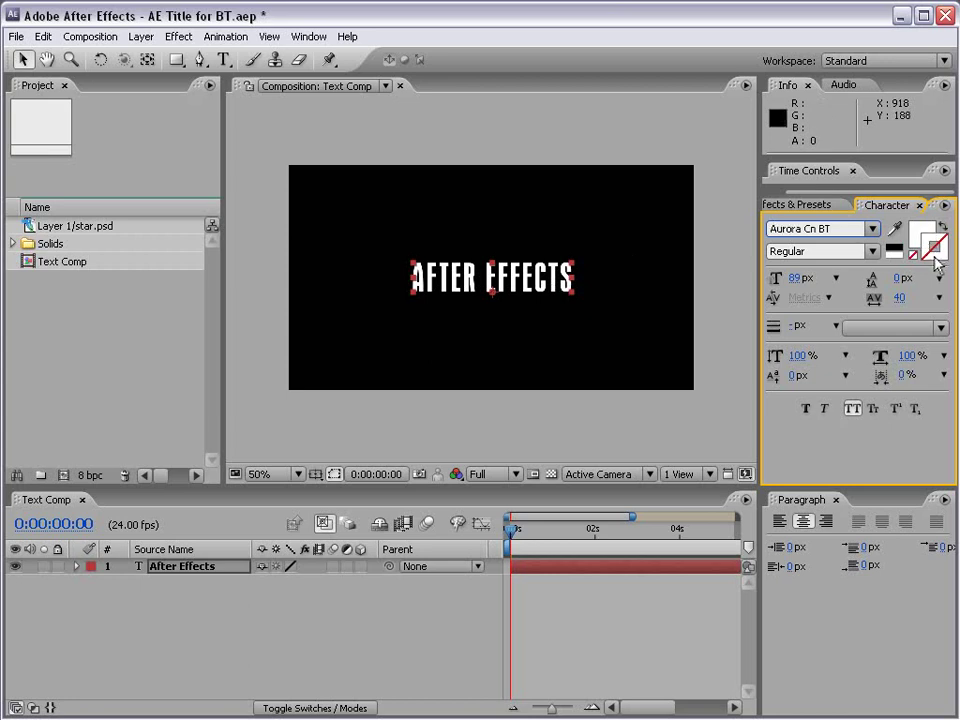
pyautogui.click(940, 258)
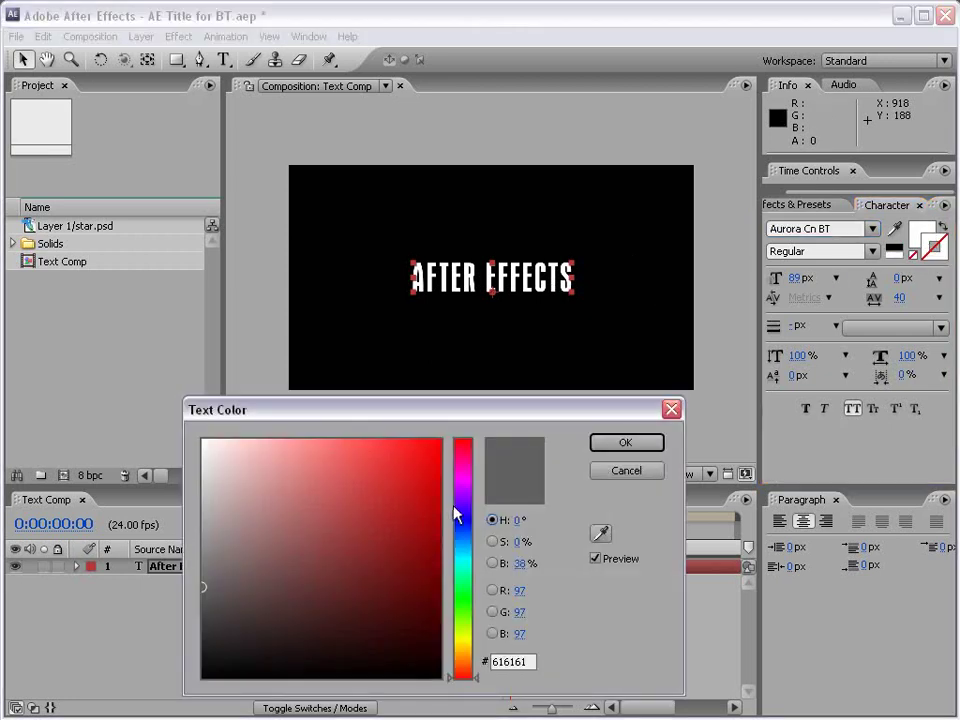
pyautogui.click(461, 538)
pyautogui.moveTo(319, 531); pyautogui.dragTo(339, 437)
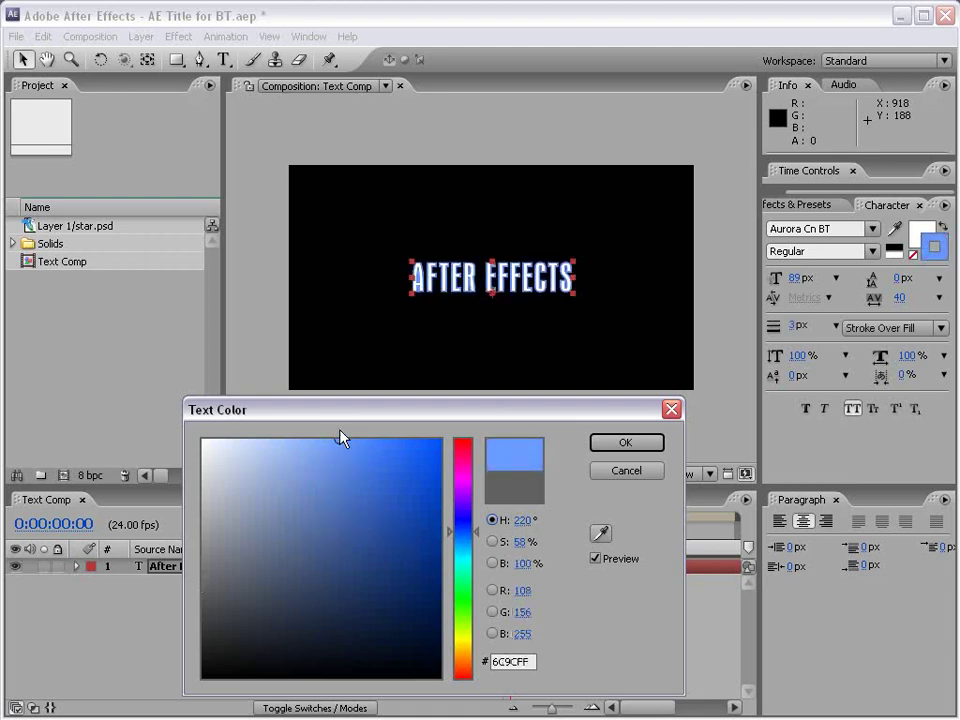
pyautogui.click(624, 444)
# Set the title's stroke to 4 px with Fill Over Stroke and its font size to 90 px.
pyautogui.scroll(2, 510, 291)
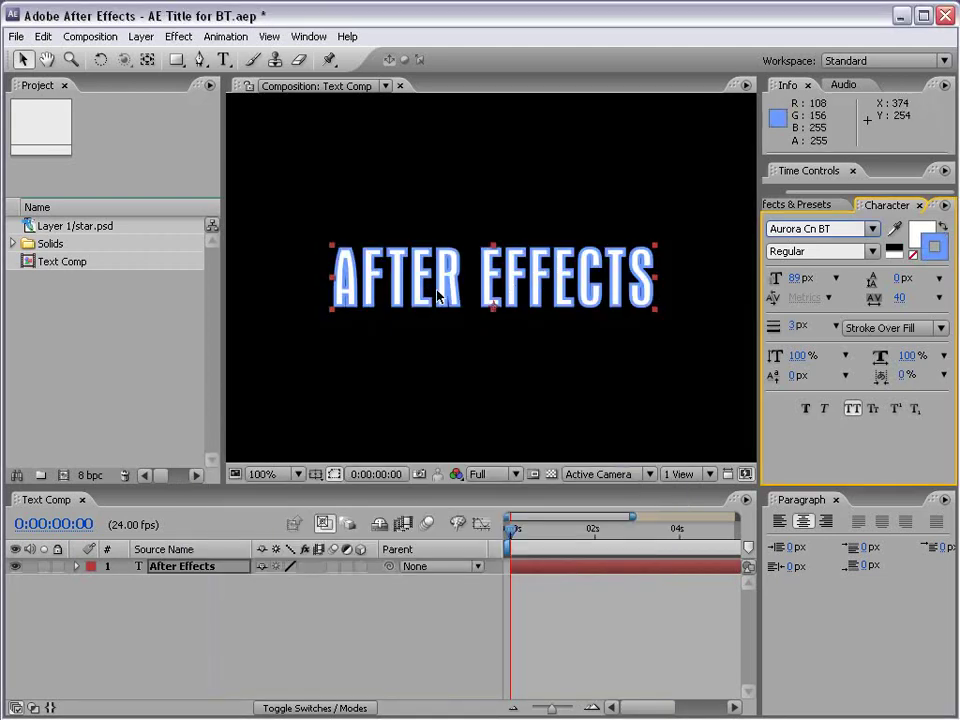
pyautogui.moveTo(792, 327); pyautogui.dragTo(789, 327)
pyautogui.click(880, 328)
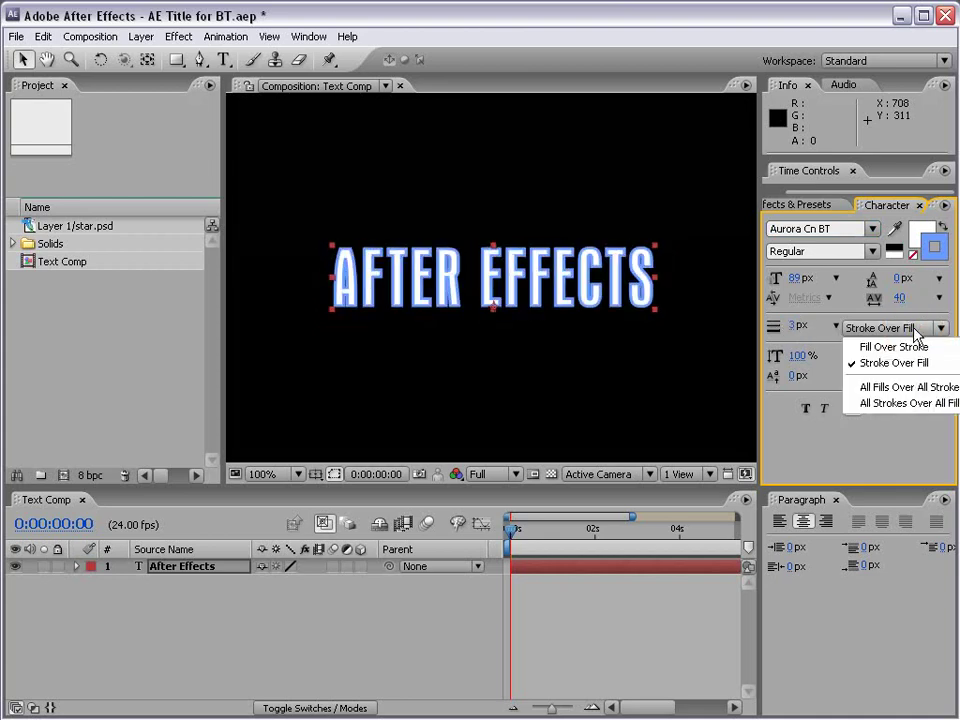
pyautogui.click(878, 347)
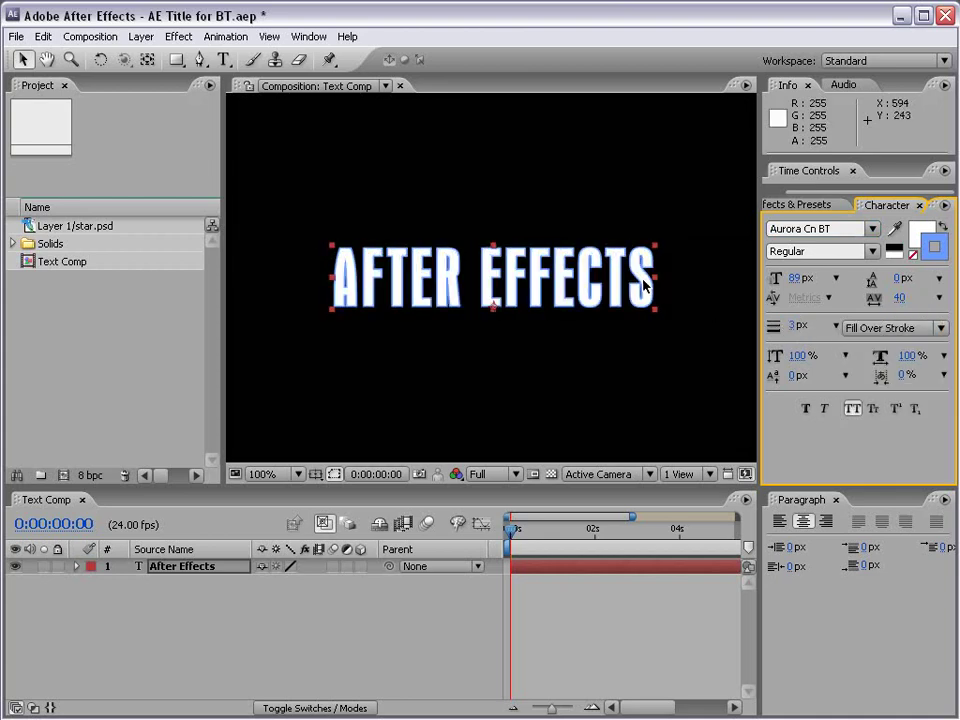
pyautogui.moveTo(800, 279); pyautogui.dragTo(801, 279)
pyautogui.moveTo(797, 327); pyautogui.dragTo(795, 328)
# Change the title's stroke color to a deep red.
pyautogui.click(933, 248)
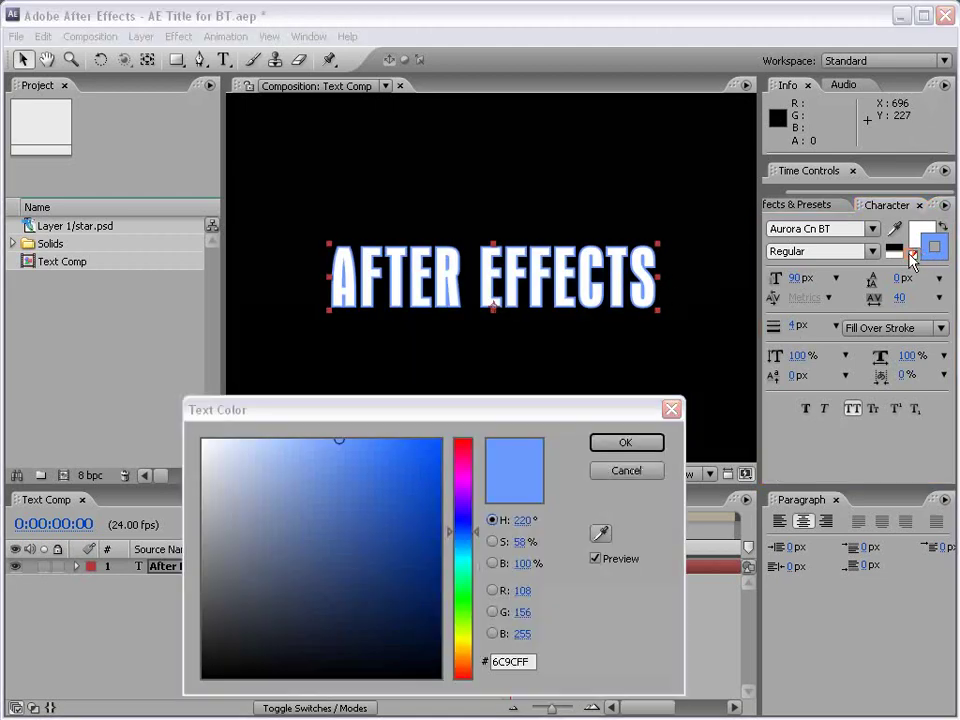
pyautogui.moveTo(458, 541); pyautogui.dragTo(466, 444)
pyautogui.click(428, 511)
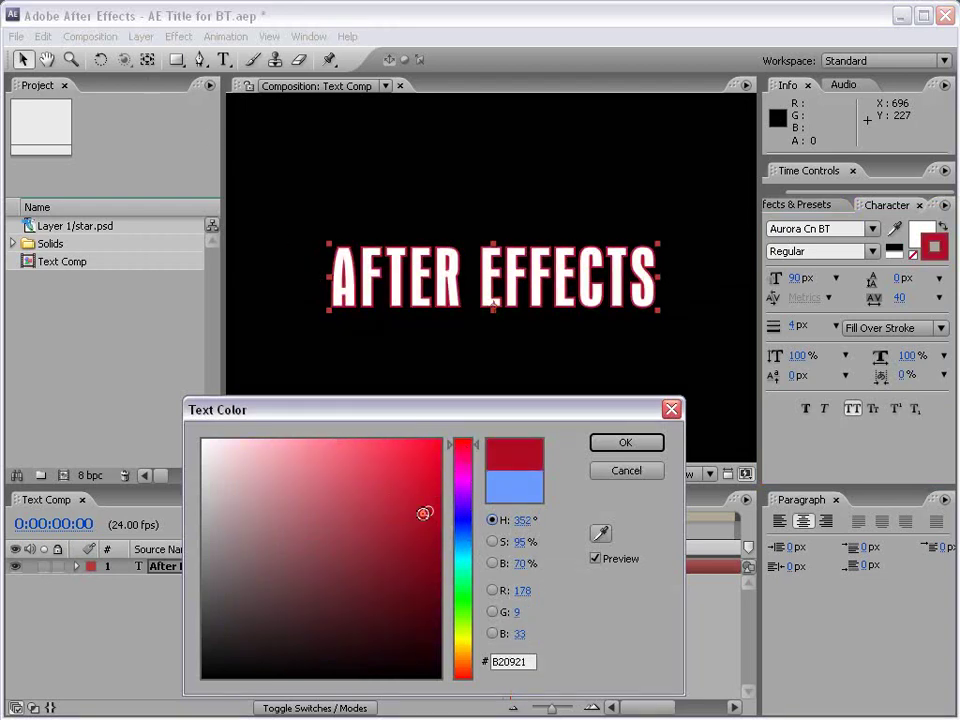
pyautogui.moveTo(424, 514)
pyautogui.mouseDown()
pyautogui.moveTo(395, 580)
pyautogui.moveTo(435, 491)
pyautogui.moveTo(409, 519)
pyautogui.moveTo(442, 518)
pyautogui.mouseUp()
pyautogui.click(433, 500)
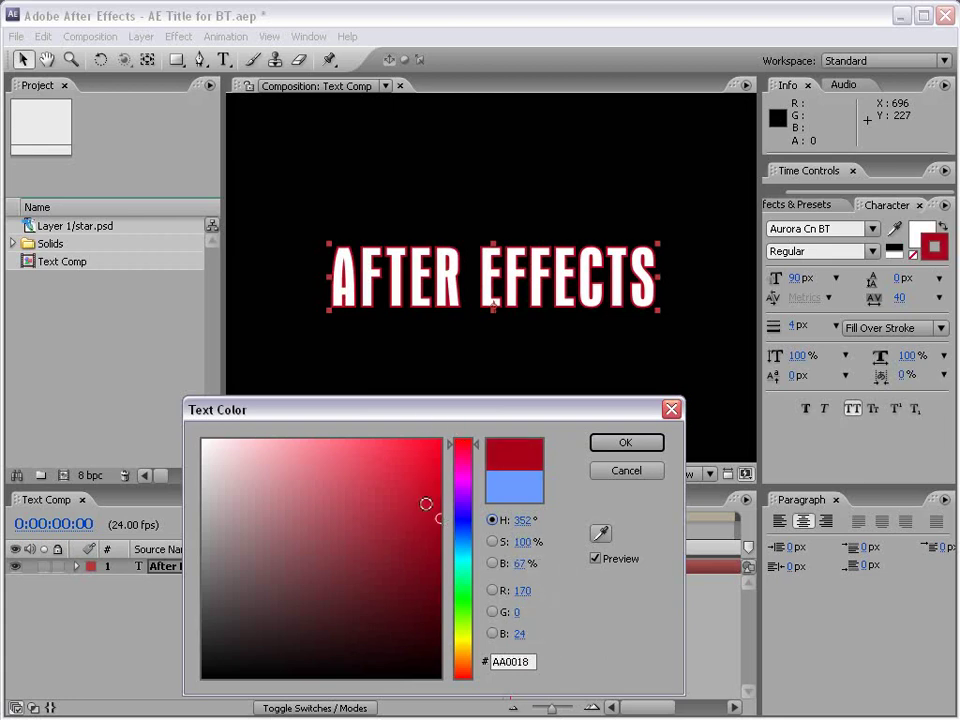
pyautogui.press('Return')
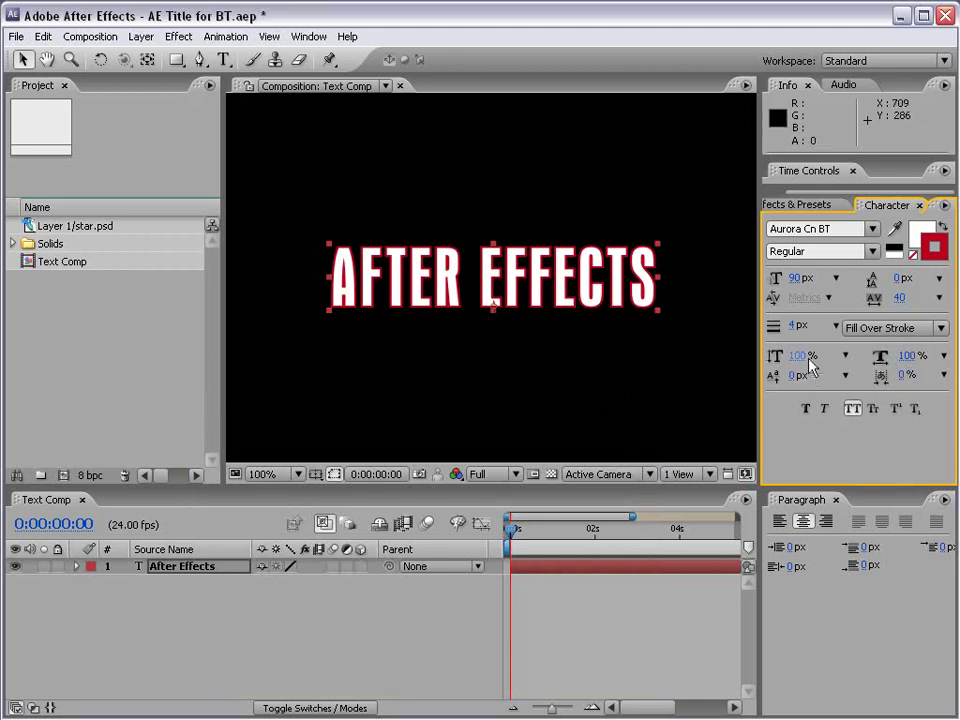
# Try a different vertical scale, faux bold and faux italic on the title, reverting each of them.
pyautogui.moveTo(798, 357); pyautogui.dragTo(792, 361)
pyautogui.hotkey('ctrl', 'z')
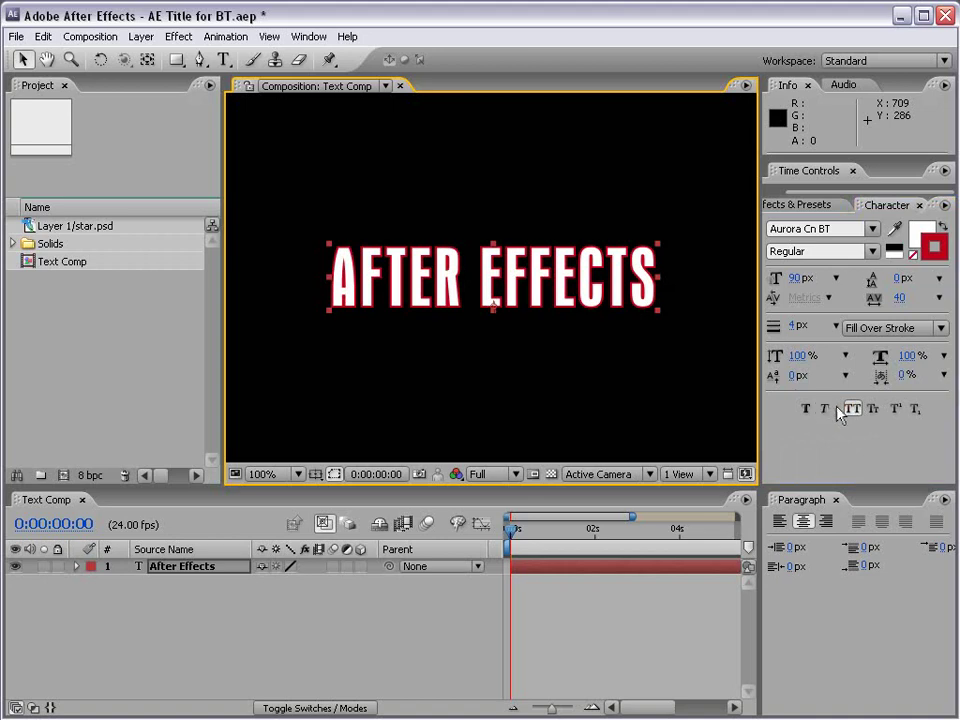
pyautogui.click(806, 409)
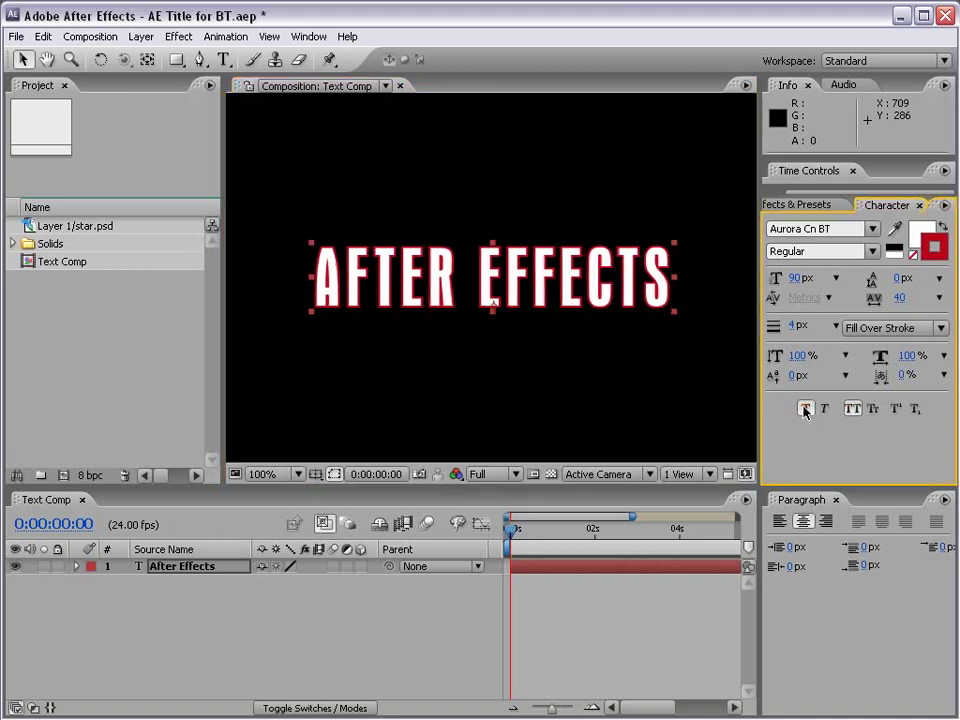
pyautogui.click(806, 409)
pyautogui.click(823, 409)
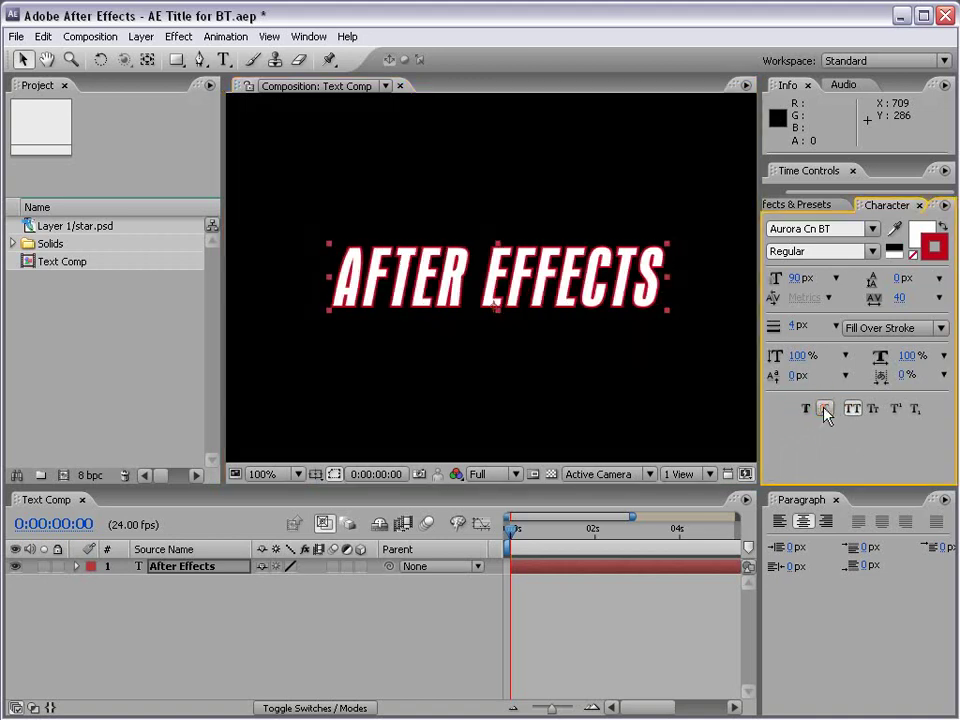
pyautogui.click(824, 410)
# Switch the title from All Caps to mixed case, trying Small Caps and a different tracking value.
pyautogui.click(852, 410)
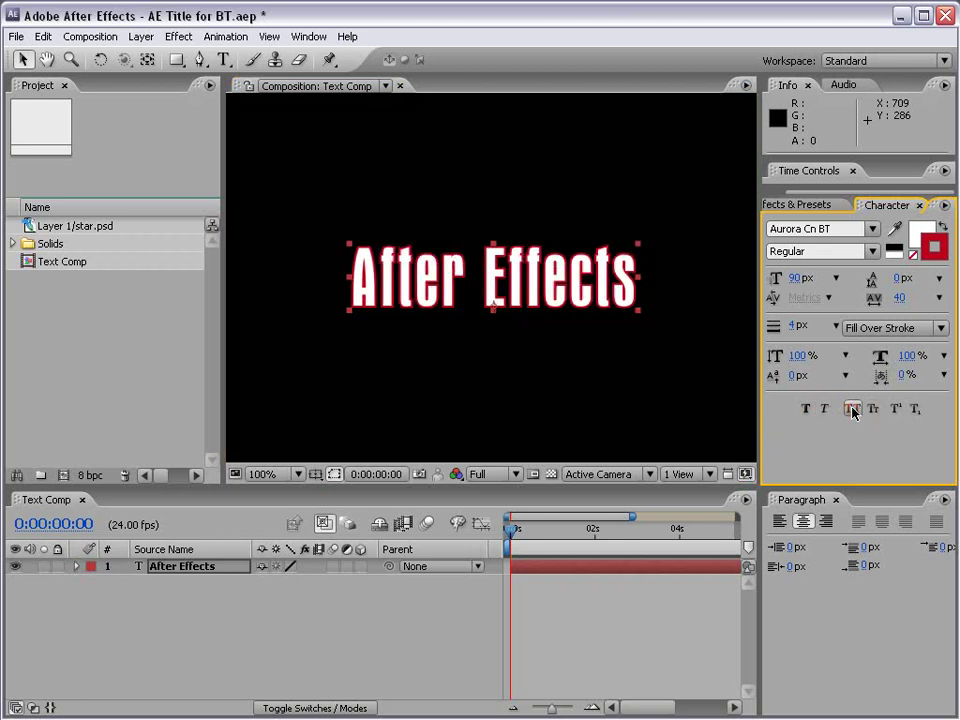
pyautogui.click(852, 410)
pyautogui.click(871, 409)
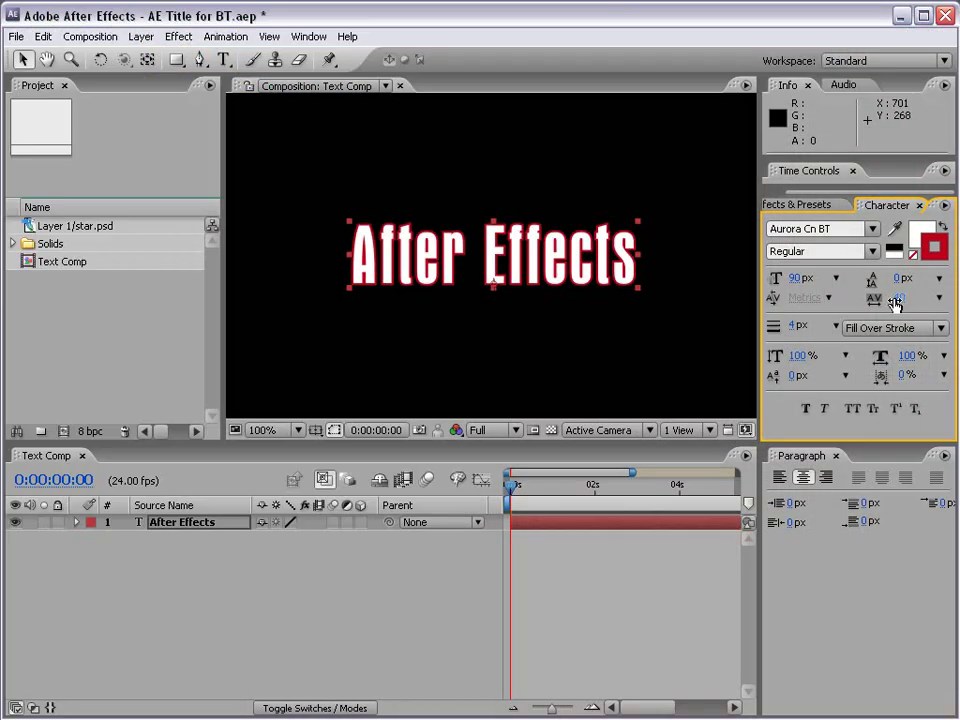
pyautogui.moveTo(901, 300)
pyautogui.mouseDown()
pyautogui.moveTo(915, 300)
pyautogui.moveTo(900, 306)
pyautogui.moveTo(907, 300)
pyautogui.mouseUp()
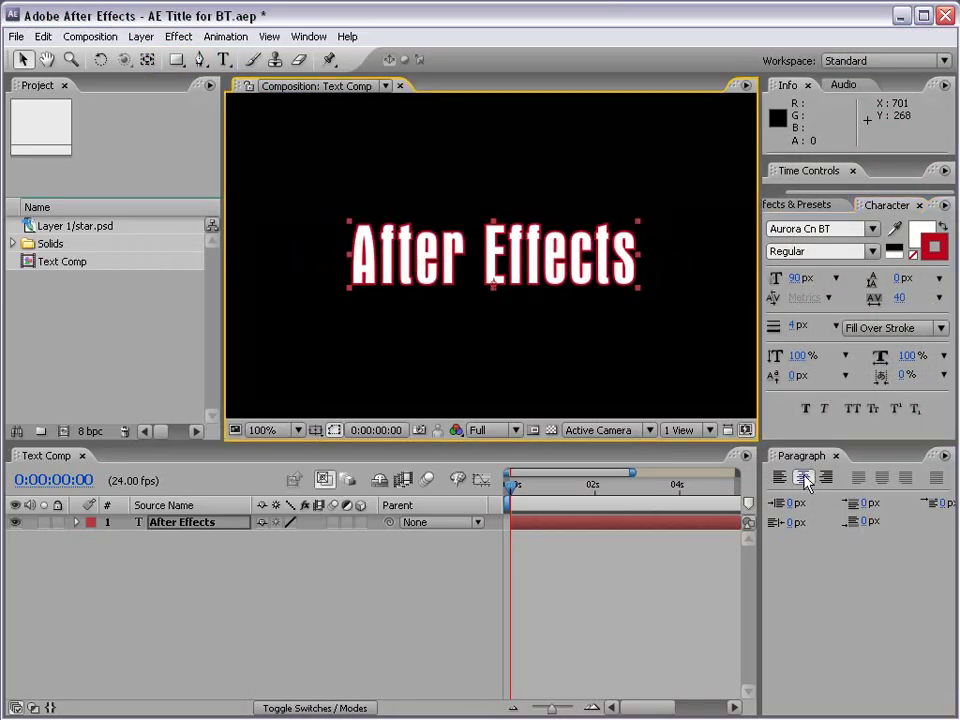
# Try left alignment and a different tracking value on the title, reverting the tracking and centering the text again.
pyautogui.click(779, 477)
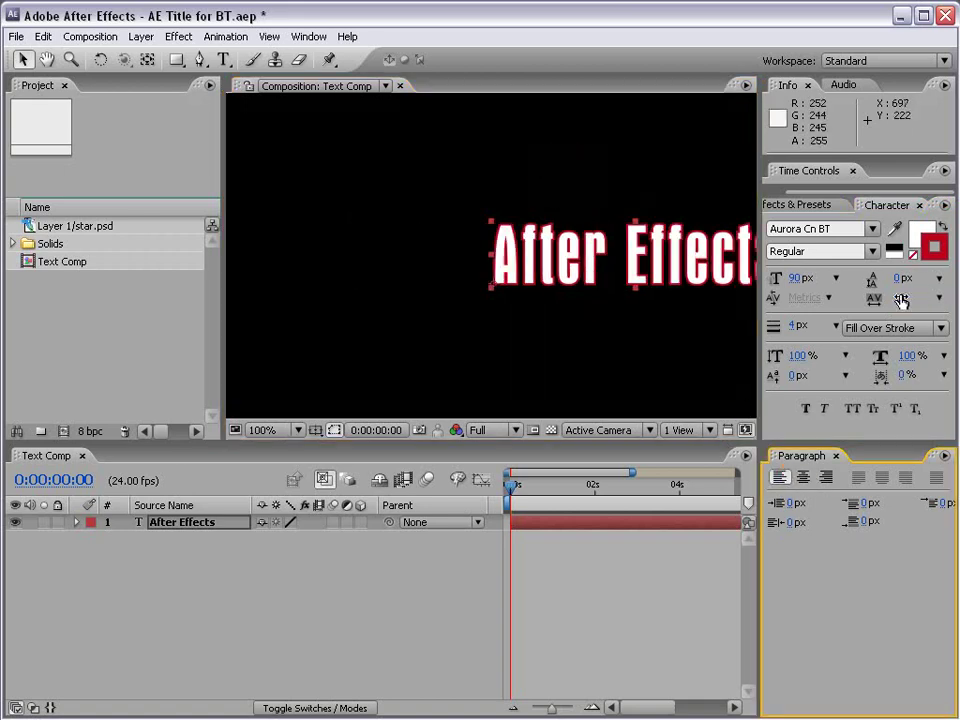
pyautogui.moveTo(900, 298); pyautogui.dragTo(922, 305)
pyautogui.hotkey('ctrl', 'z')
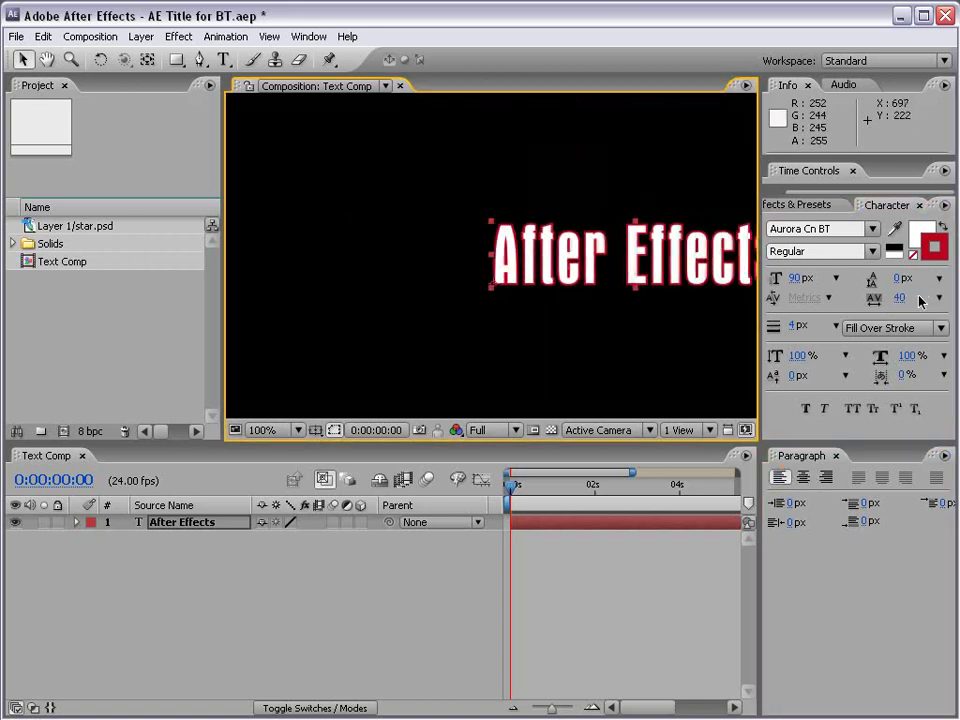
pyautogui.click(803, 477)
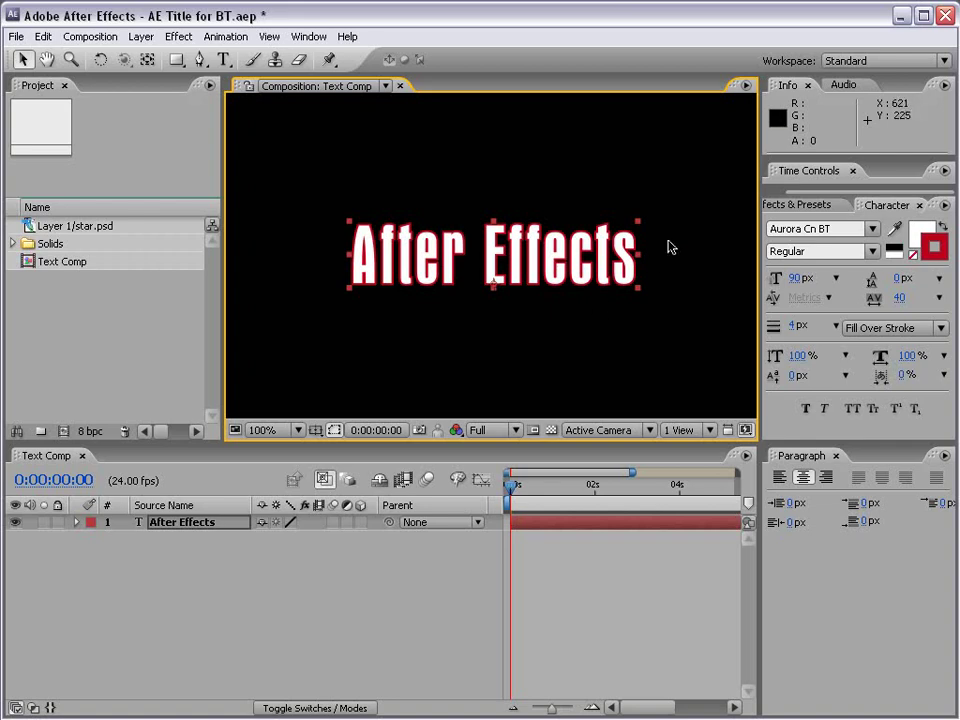
# Browse the Animation Presets' Text categories and expand the 3D Text presets.
pyautogui.moveTo(807, 192); pyautogui.dragTo(780, 192)
pyautogui.click(805, 204)
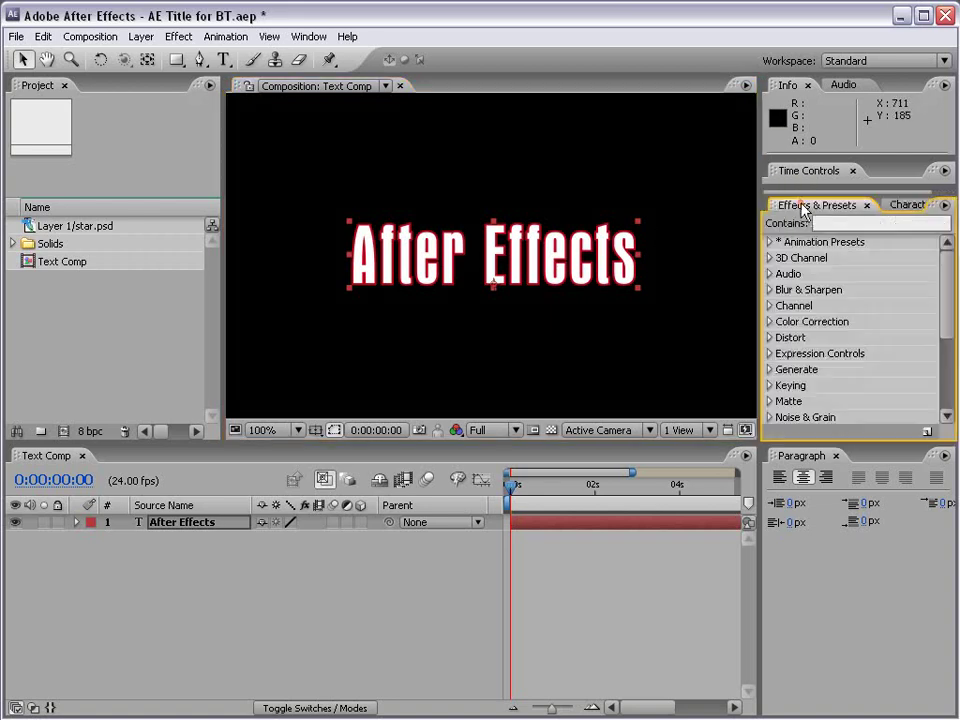
pyautogui.click(770, 243)
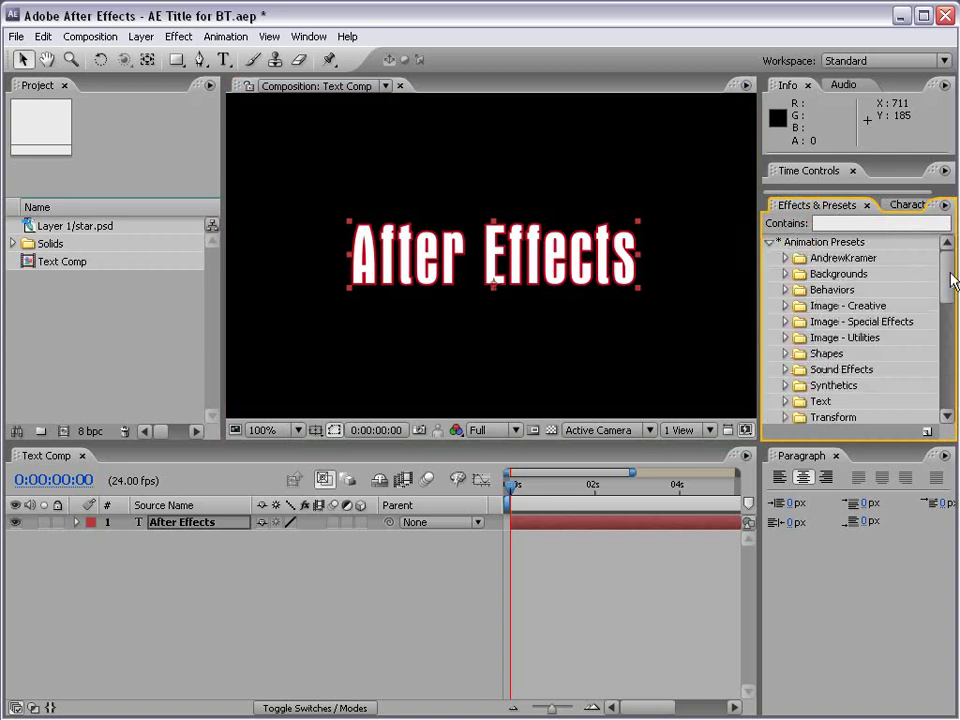
pyautogui.moveTo(947, 280); pyautogui.dragTo(947, 310)
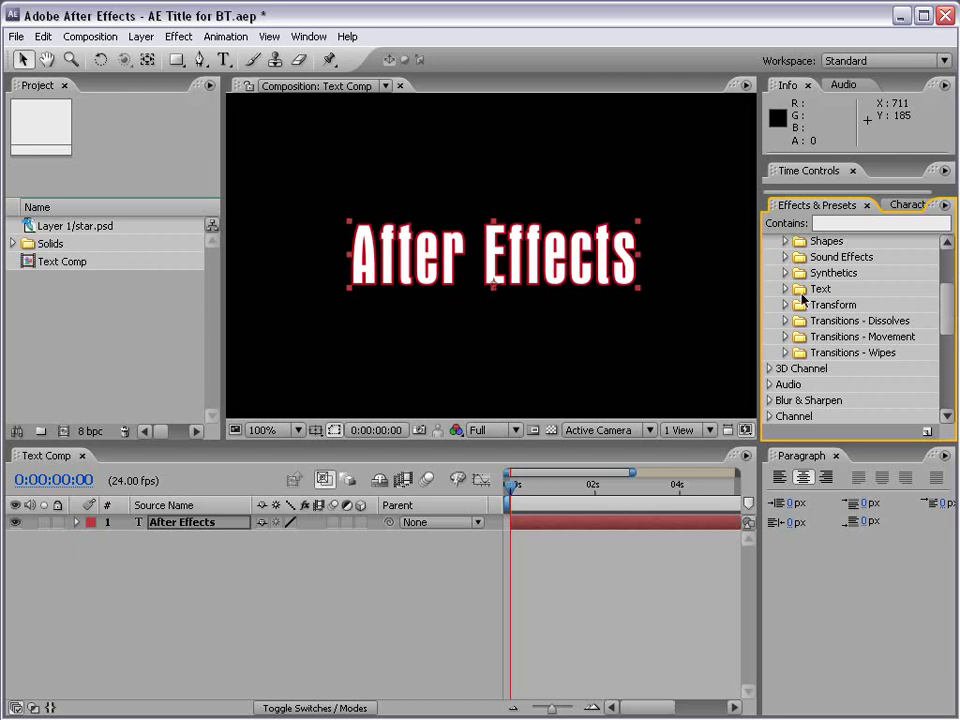
pyautogui.click(785, 289)
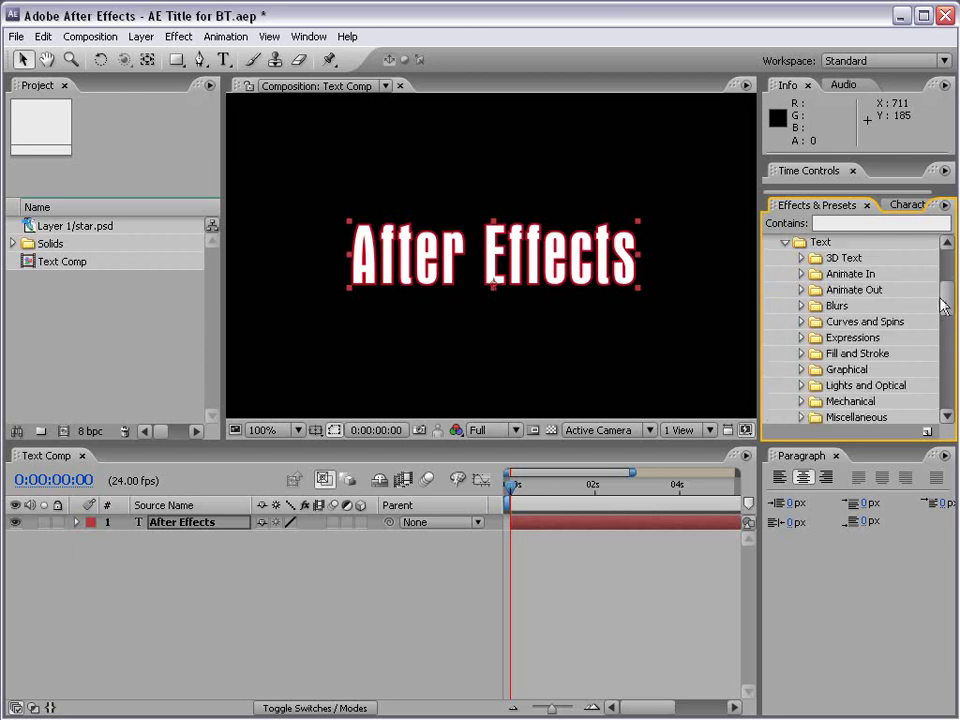
pyautogui.moveTo(945, 305); pyautogui.dragTo(950, 320)
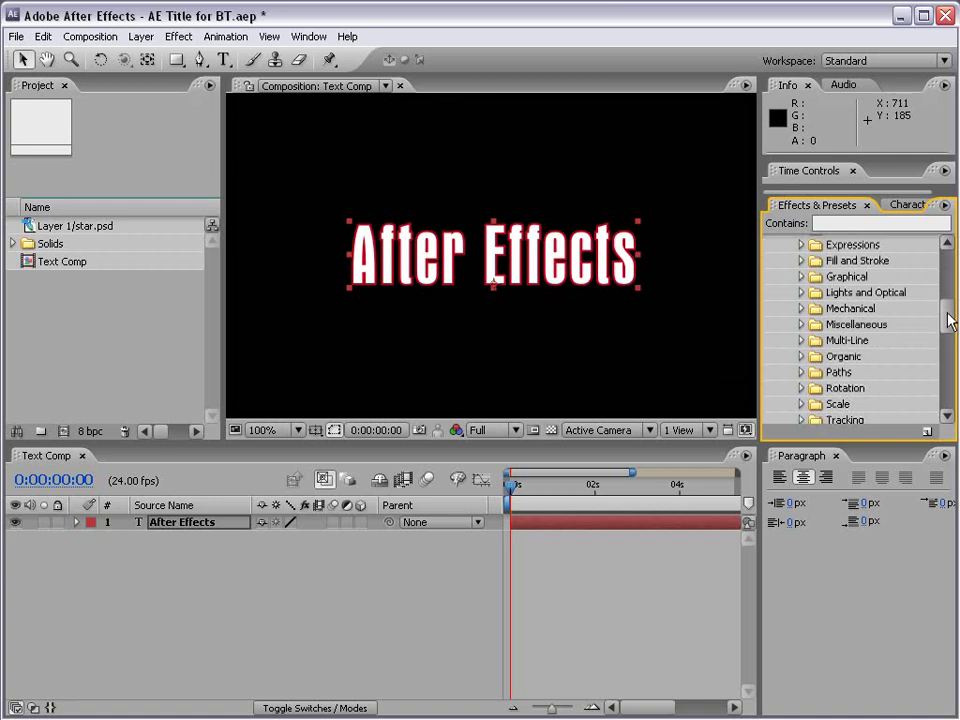
pyautogui.moveTo(949, 320); pyautogui.dragTo(949, 300)
pyautogui.click(802, 279)
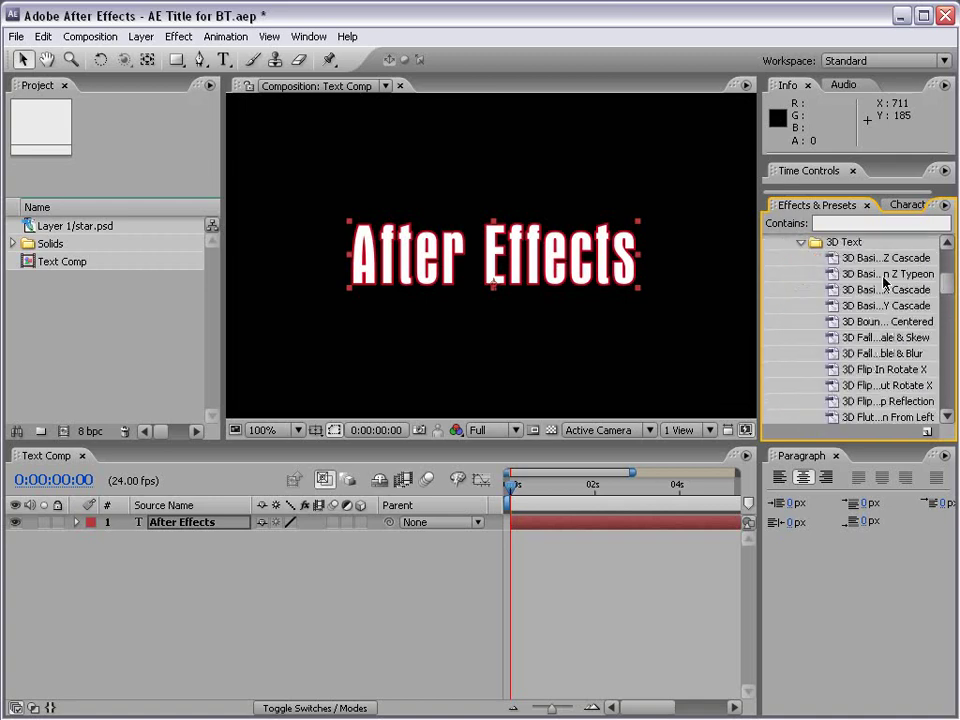
# Widen the presets list and apply the 3D Flip Out Rotate X preset to the After Effects title layer.
pyautogui.scroll(-2, 810, 315)
pyautogui.moveTo(761, 317); pyautogui.dragTo(729, 315)
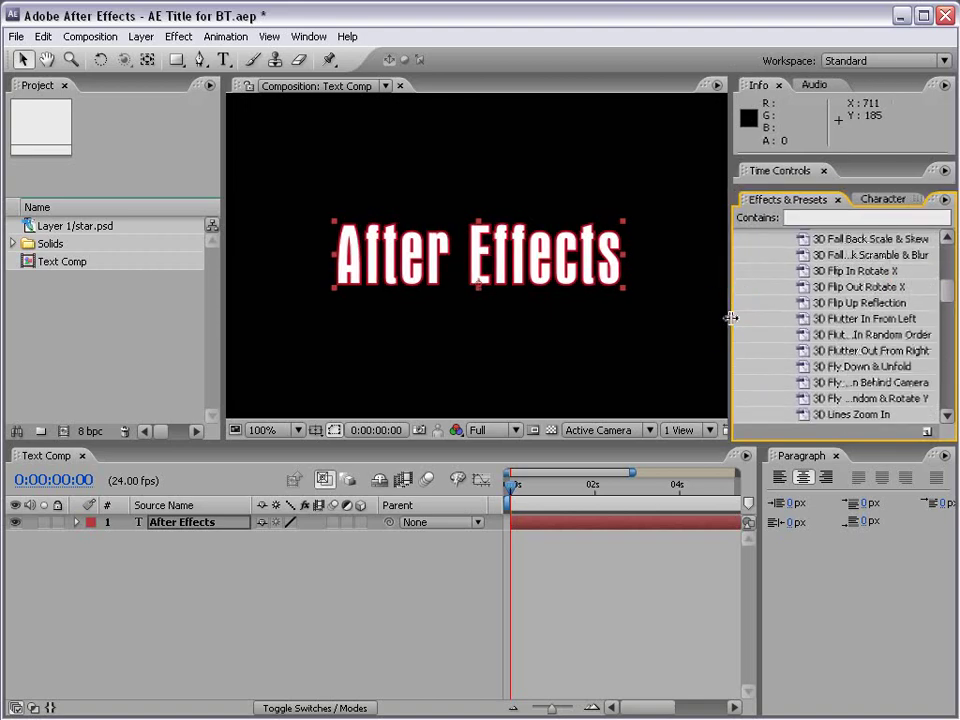
pyautogui.moveTo(859, 287); pyautogui.dragTo(551, 523)
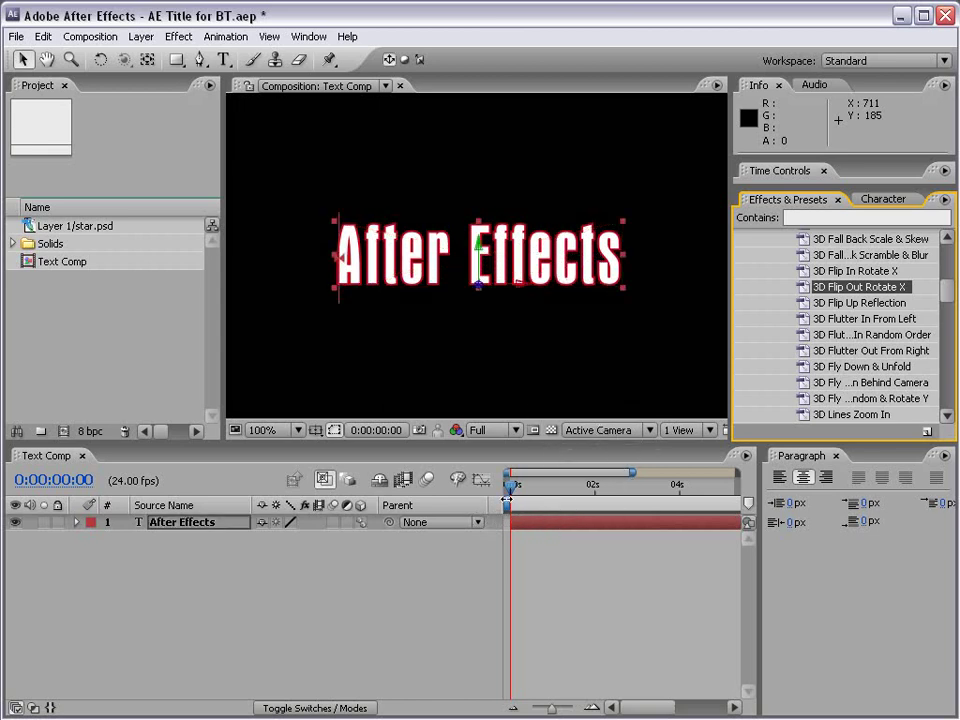
pyautogui.moveTo(510, 490)
pyautogui.mouseDown()
pyautogui.moveTo(566, 490)
pyautogui.moveTo(510, 490)
pyautogui.mouseUp()
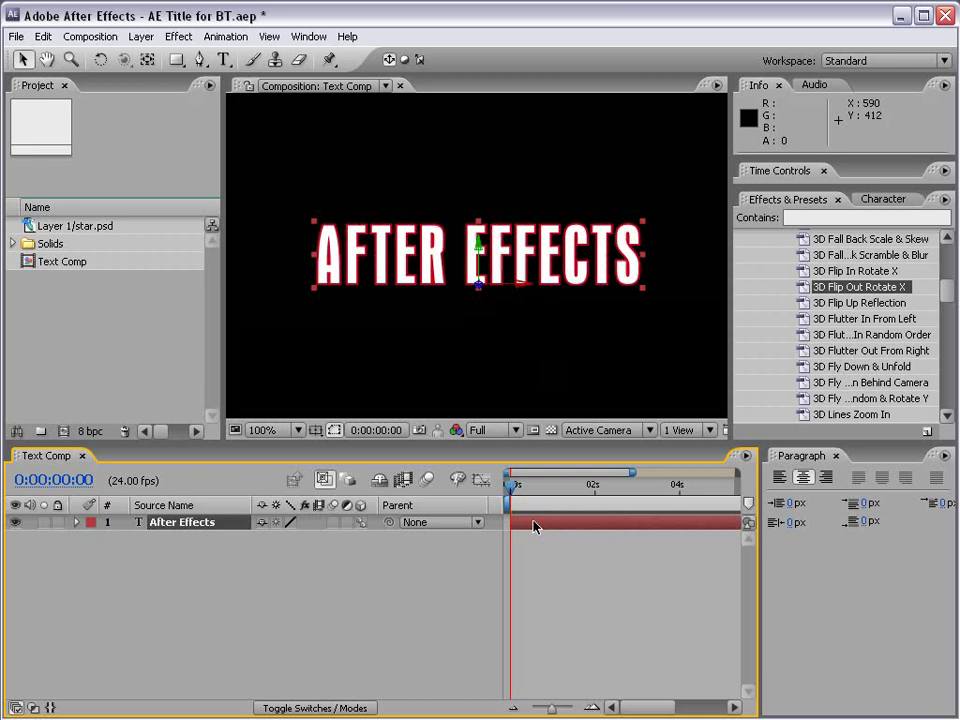
# Reveal the title layer's keyframed and modified properties and enlarge the timeline to examine the Range Selector 1 settings.
pyautogui.press('u')
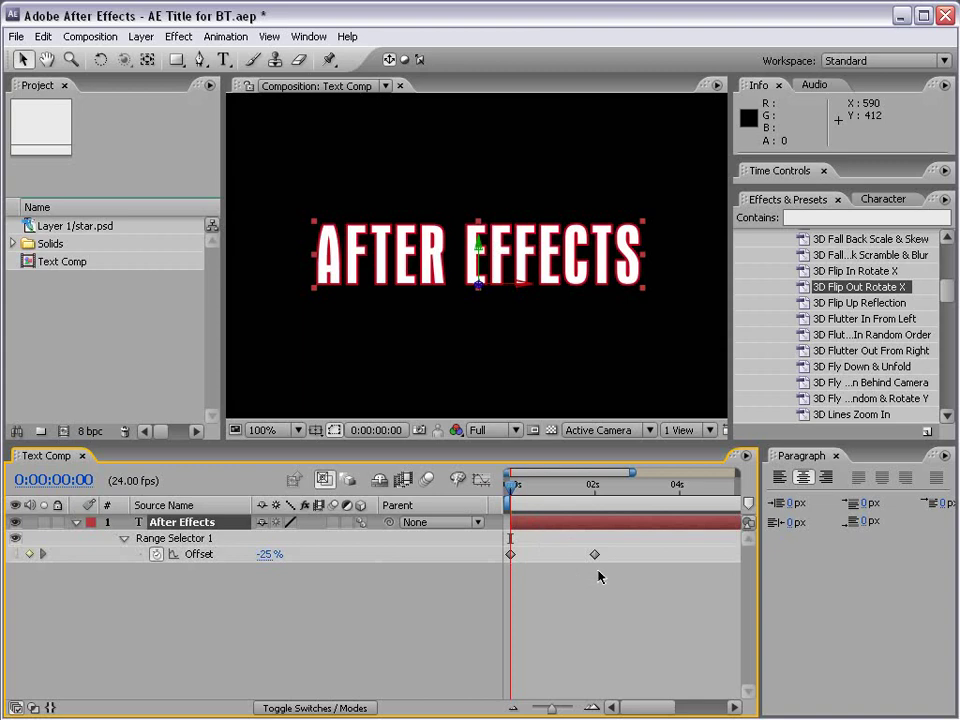
pyautogui.click(525, 540)
pyautogui.click(525, 522)
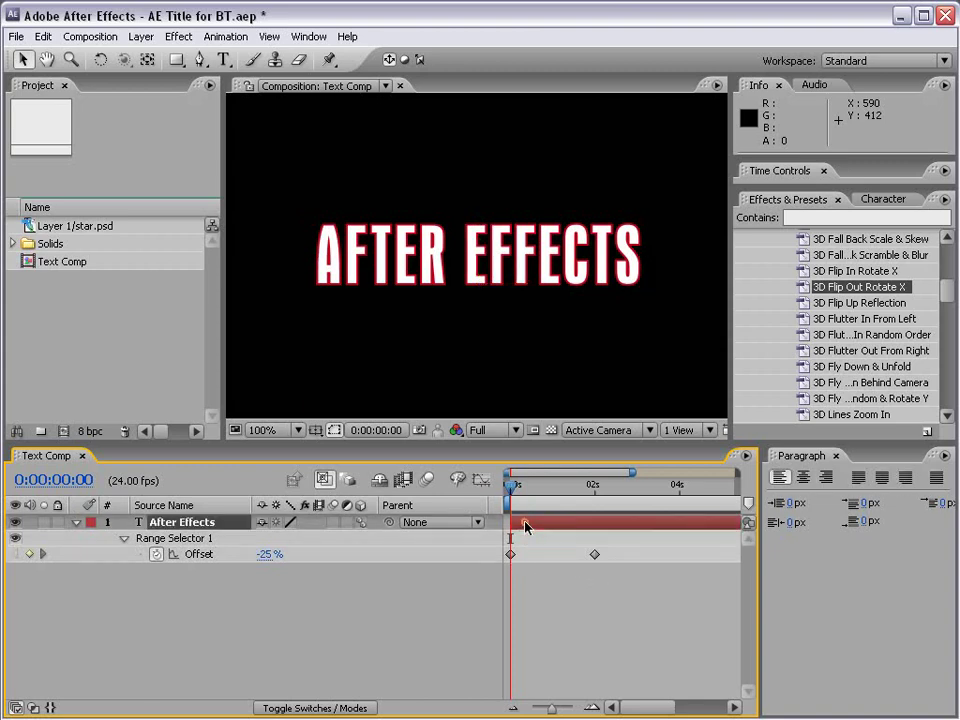
pyautogui.press('u')
pyautogui.press('u')
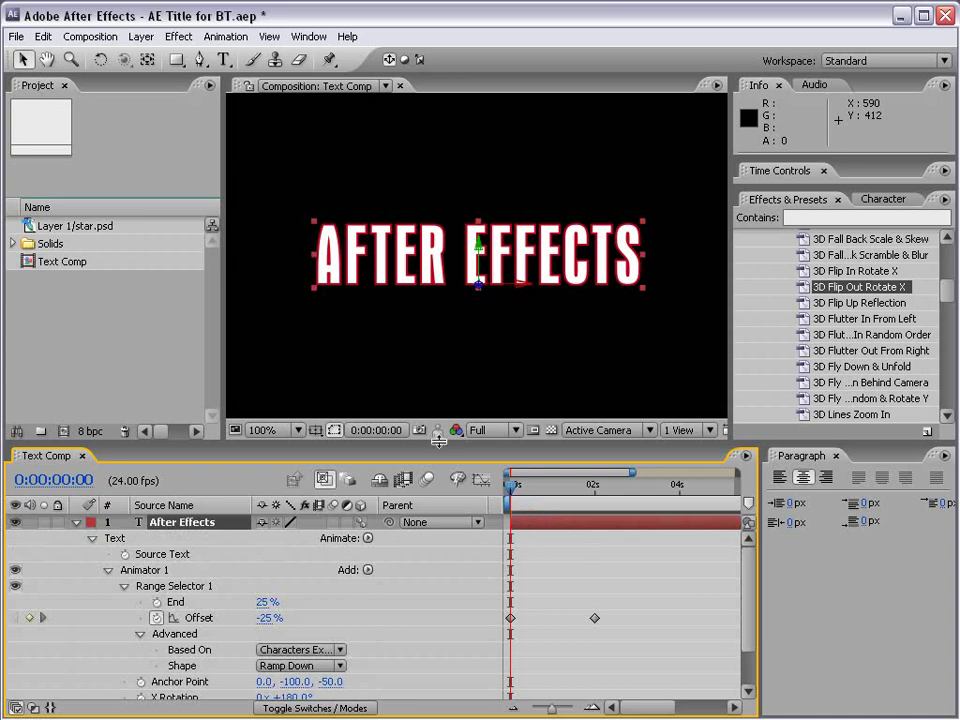
pyautogui.moveTo(438, 440); pyautogui.dragTo(438, 374)
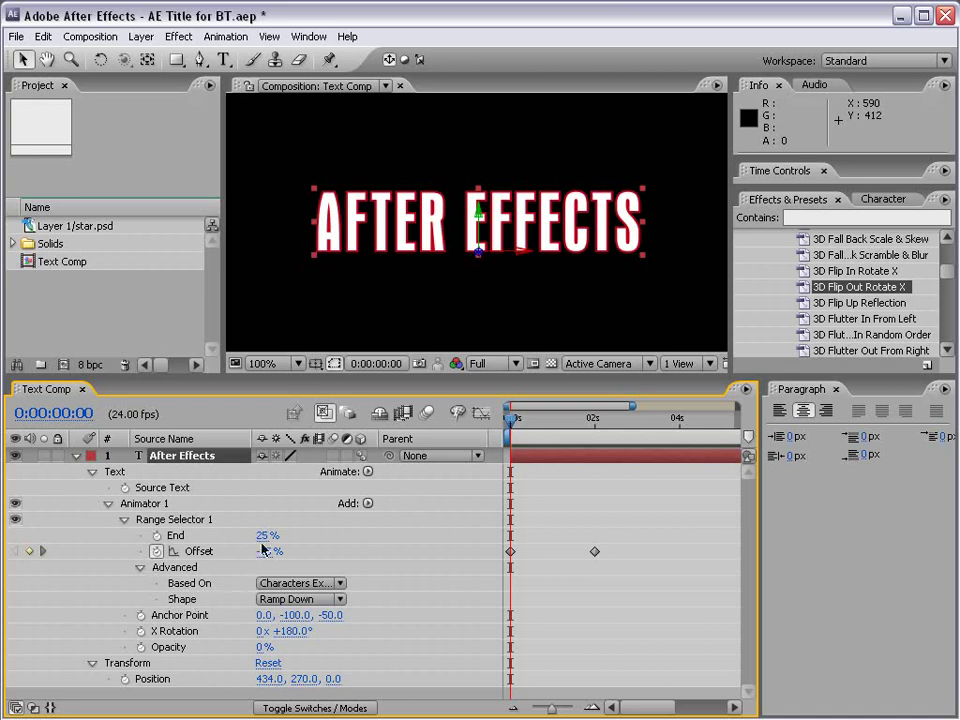
pyautogui.click(192, 552)
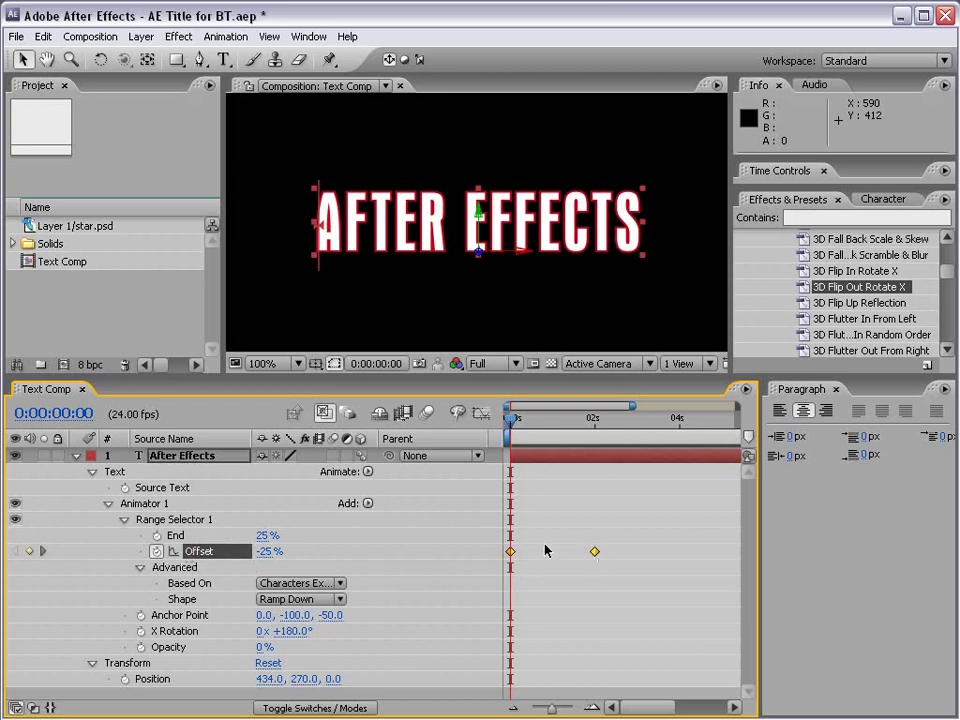
# Show only the title layer's keyframed properties and preview the flip-out animation up to 0:00:01:22.
pyautogui.click(187, 459)
pyautogui.press('u')
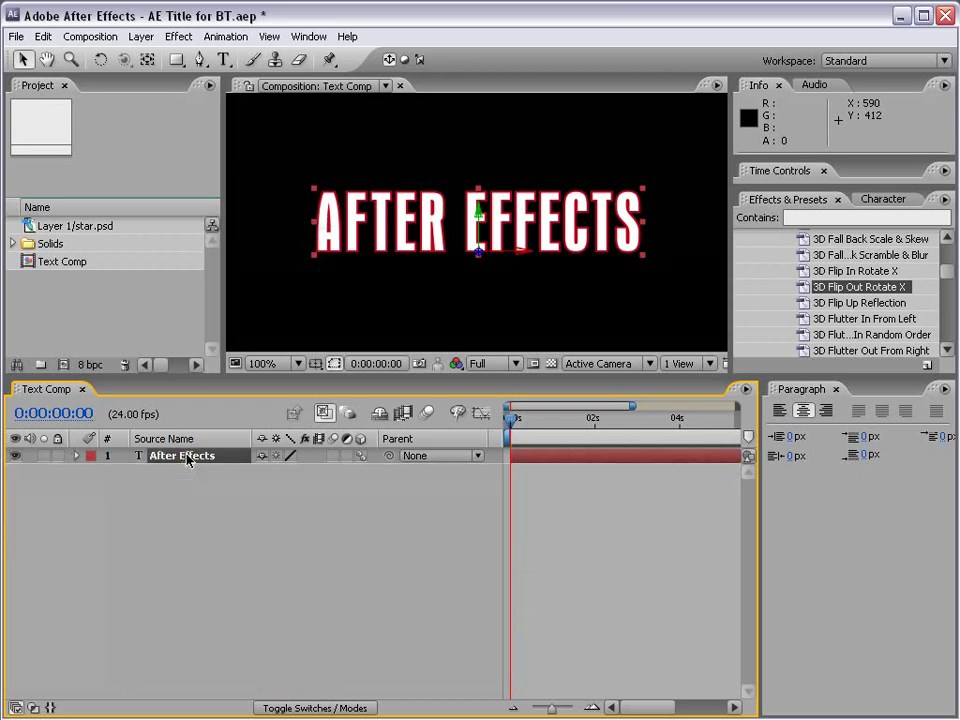
pyautogui.press('u')
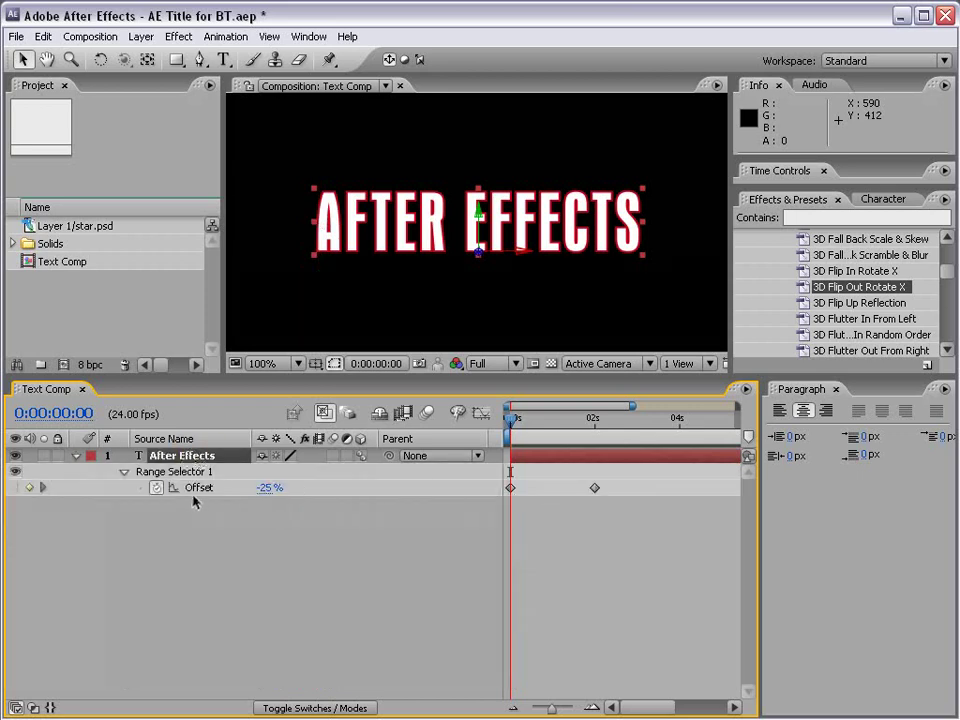
pyautogui.moveTo(510, 418); pyautogui.dragTo(592, 421)
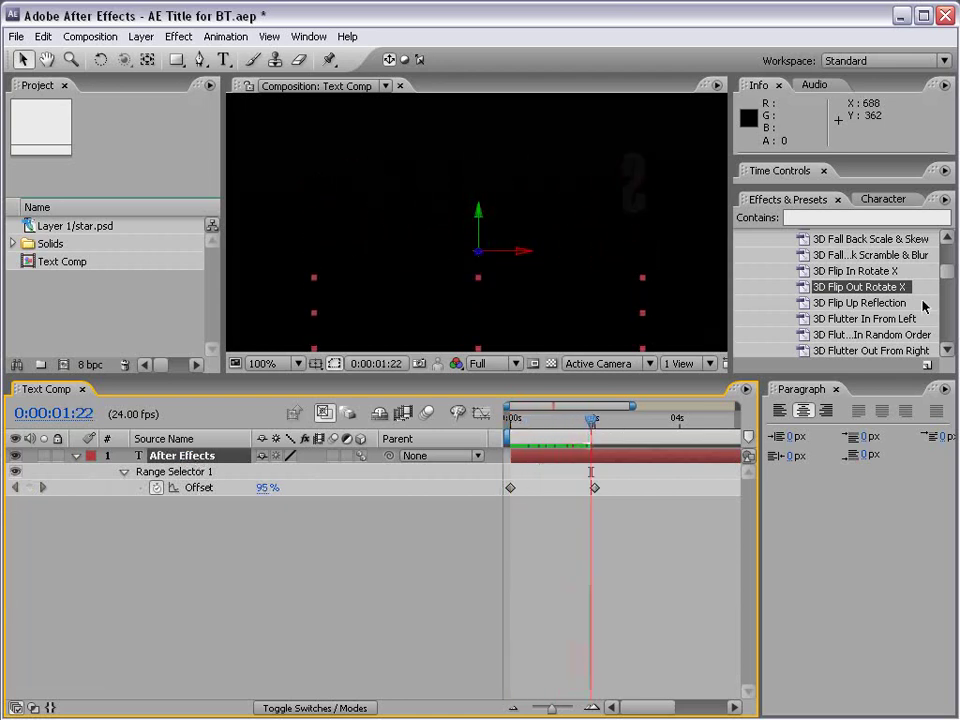
pyautogui.scroll(3, 949, 273)
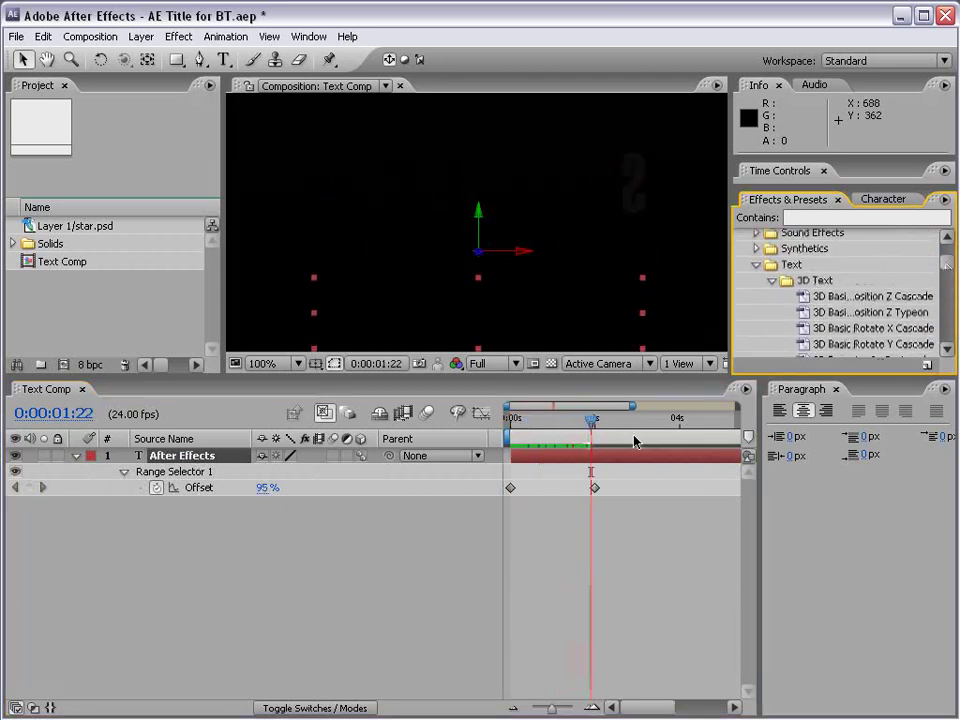
# Swap the order of the two Offset keyframes to reverse the animation, shift both near the timeline's start and preview it.
pyautogui.click(510, 487)
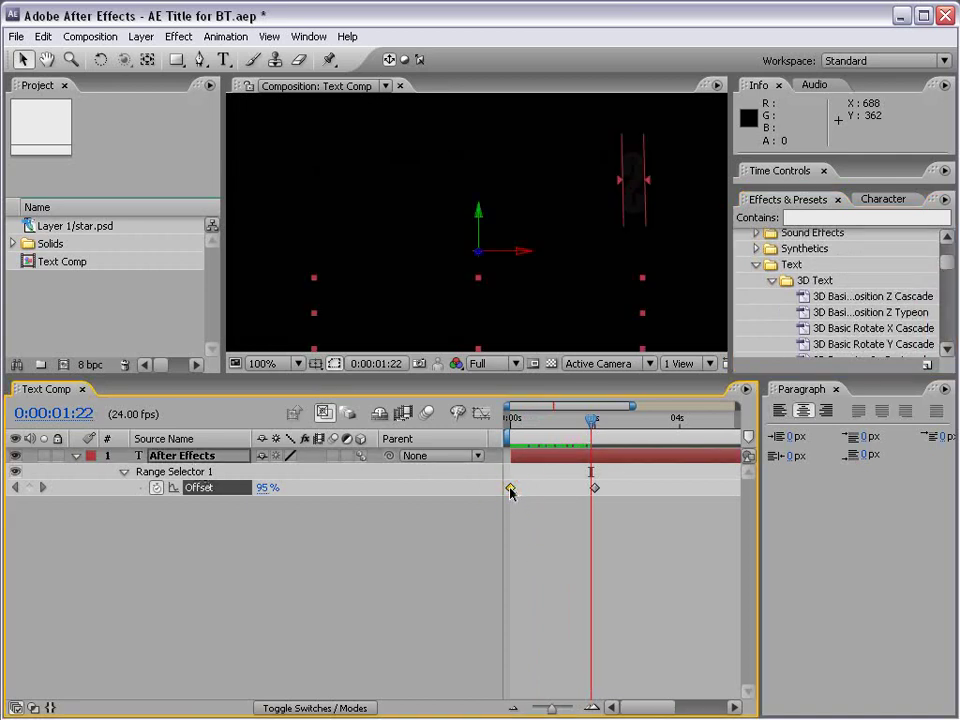
pyautogui.moveTo(510, 487); pyautogui.dragTo(667, 487)
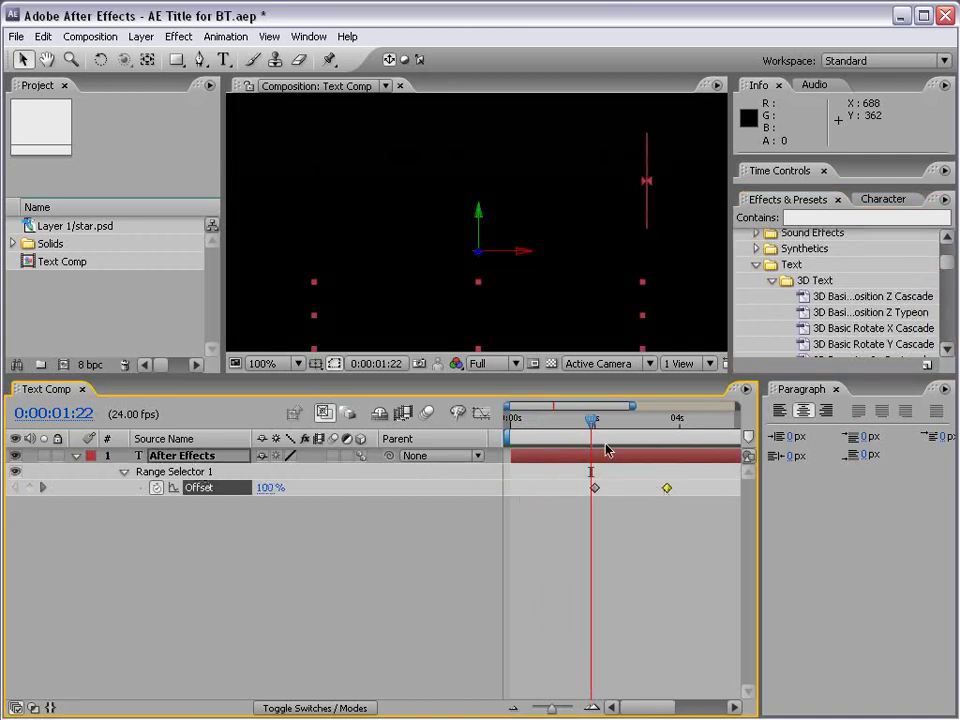
pyautogui.moveTo(592, 424); pyautogui.dragTo(667, 428)
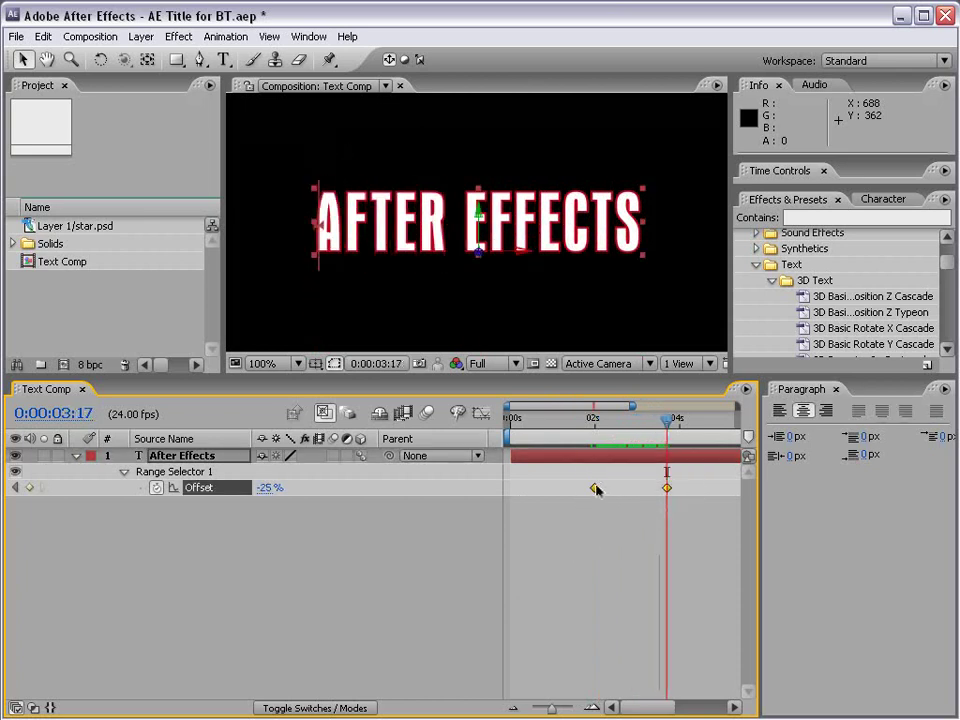
pyautogui.moveTo(596, 489); pyautogui.dragTo(514, 491)
pyautogui.click(534, 525)
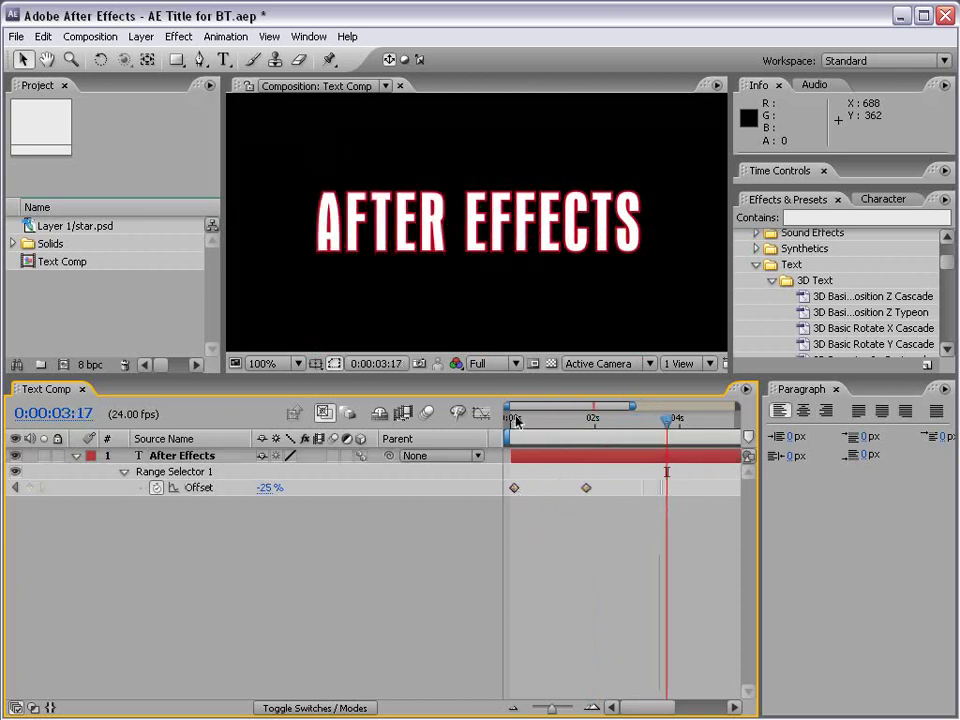
pyautogui.moveTo(516, 422); pyautogui.dragTo(587, 426)
# Undo the preset animation on the After Effects title layer.
pyautogui.click(549, 461)
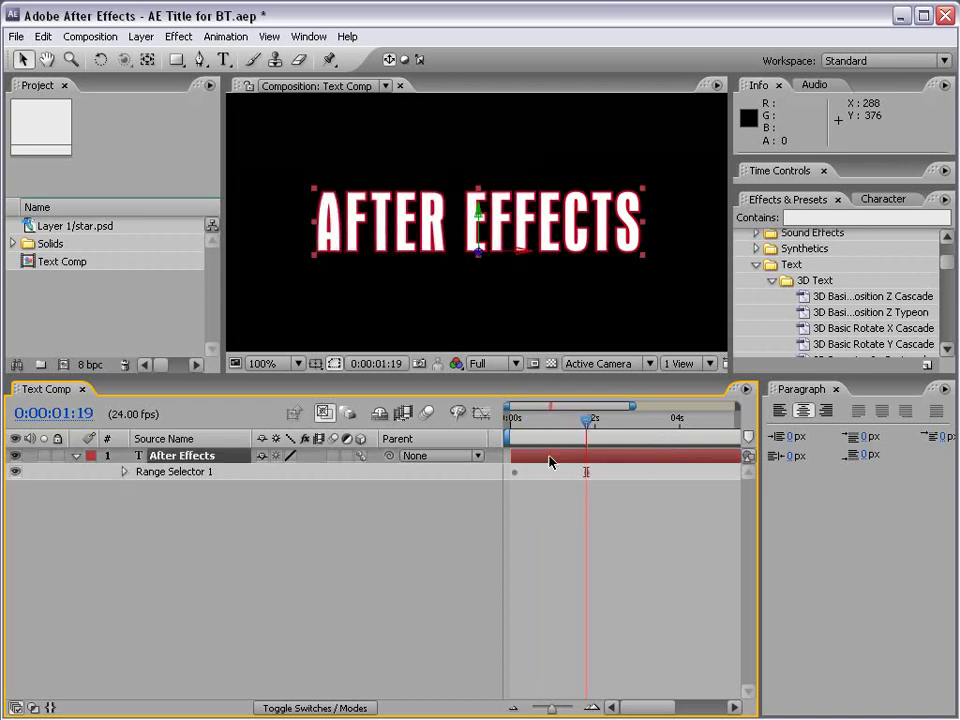
pyautogui.click(44, 38)
pyautogui.click(44, 38)
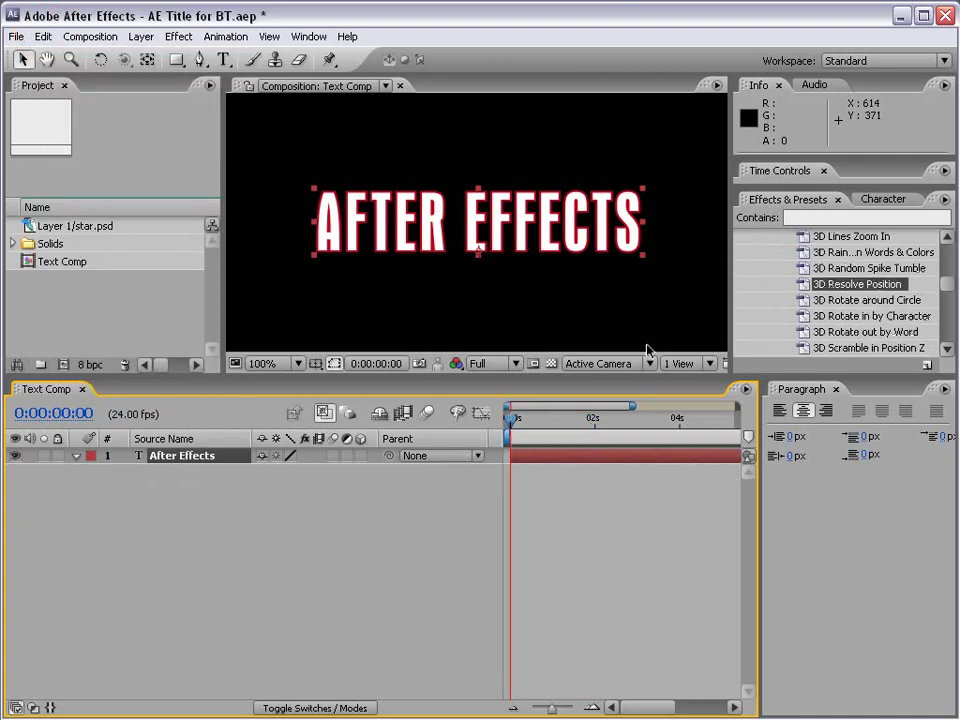
# Browse the animation presets in Adobe Bridge and open the Organic folder of the Text presets.
pyautogui.click(945, 200)
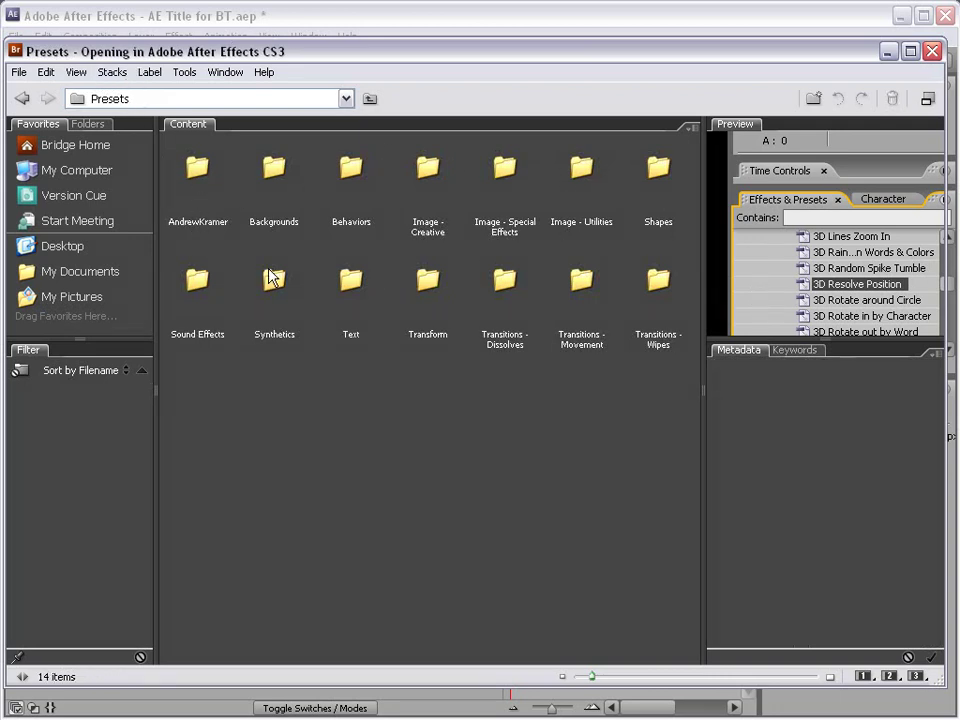
pyautogui.doubleClick(352, 281)
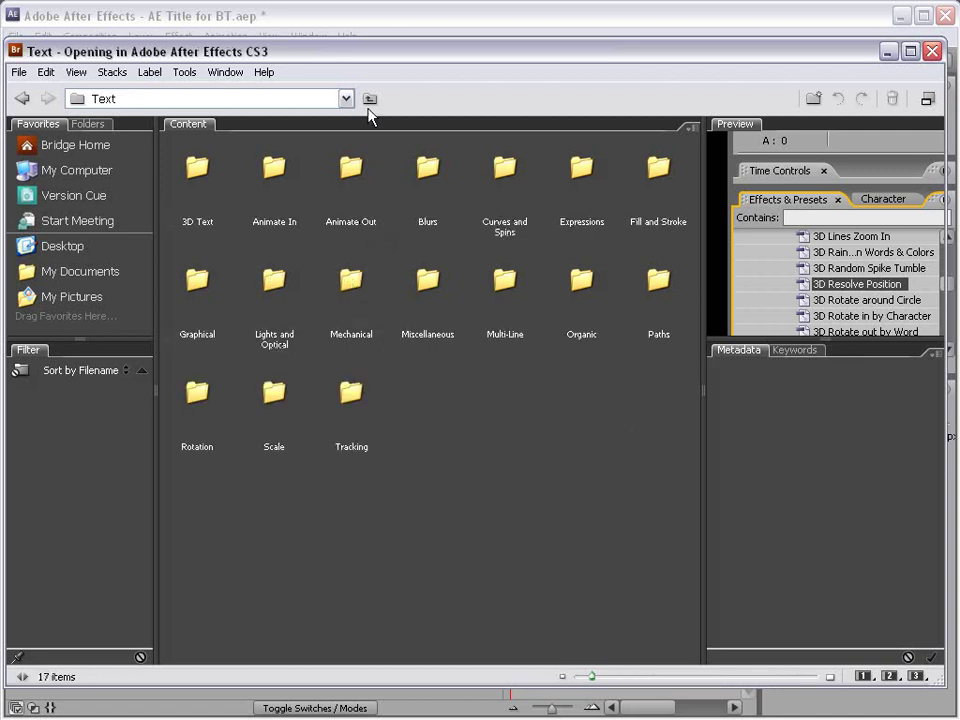
pyautogui.doubleClick(582, 282)
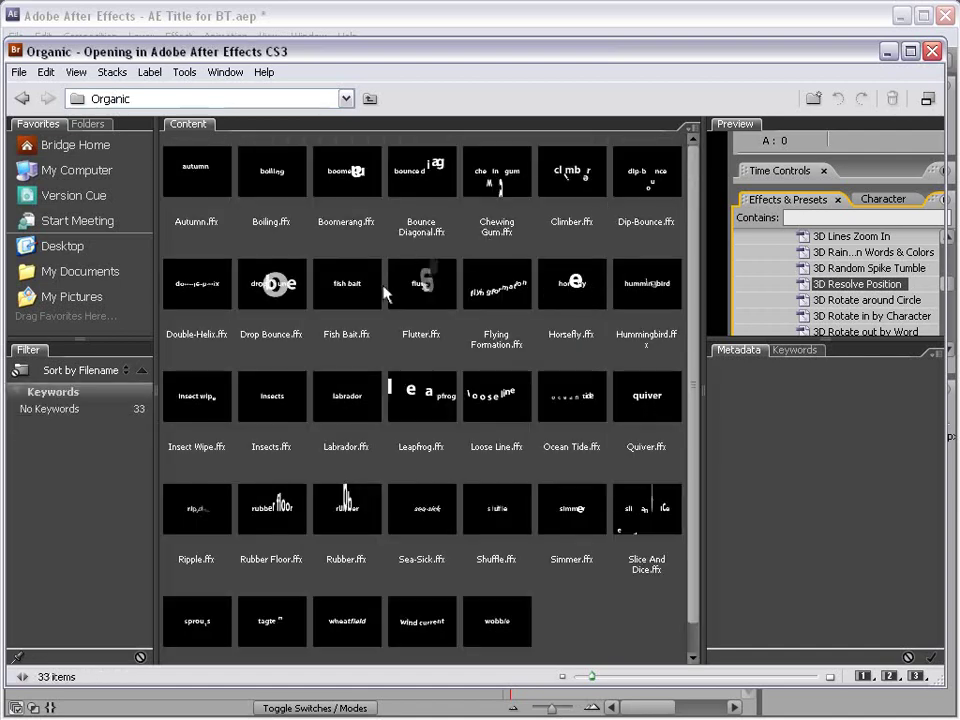
# Preview the Flutter, Horsefly and Shuffle text presets.
pyautogui.click(431, 288)
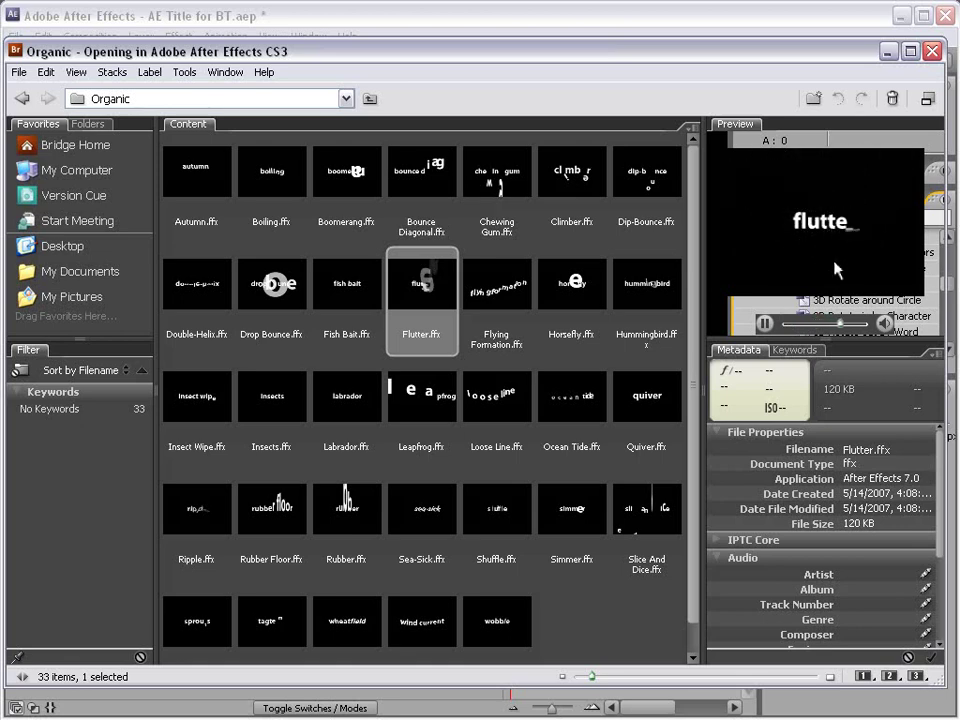
pyautogui.click(562, 302)
pyautogui.click(494, 508)
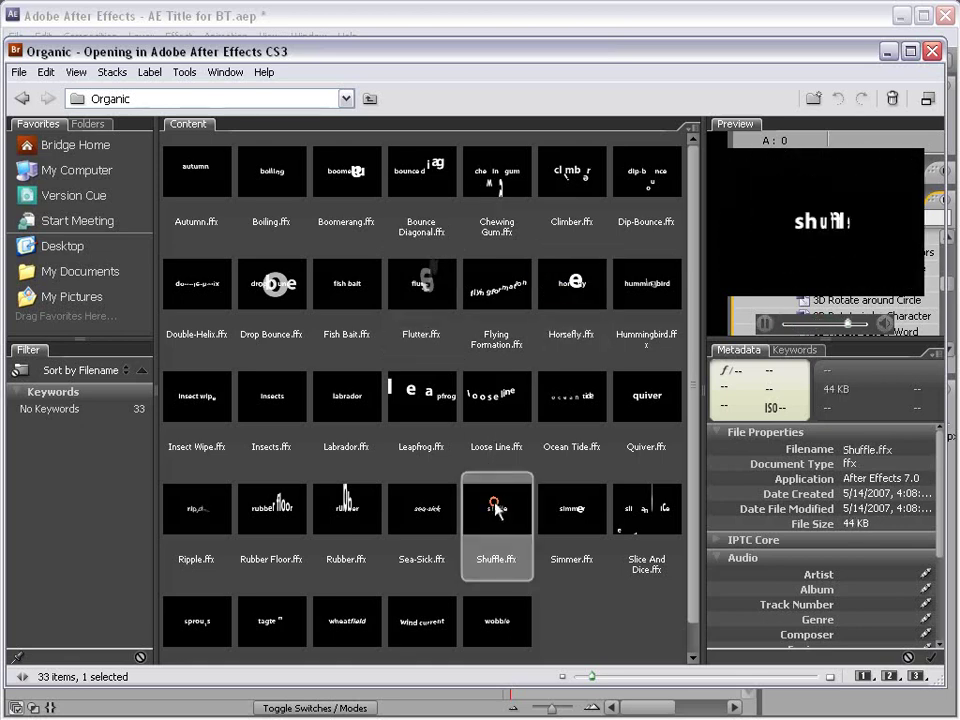
# Apply the Drop Bounce preset to the title layer and preview its animation up to 0:00:01:01 in After Effects.
pyautogui.click(280, 302)
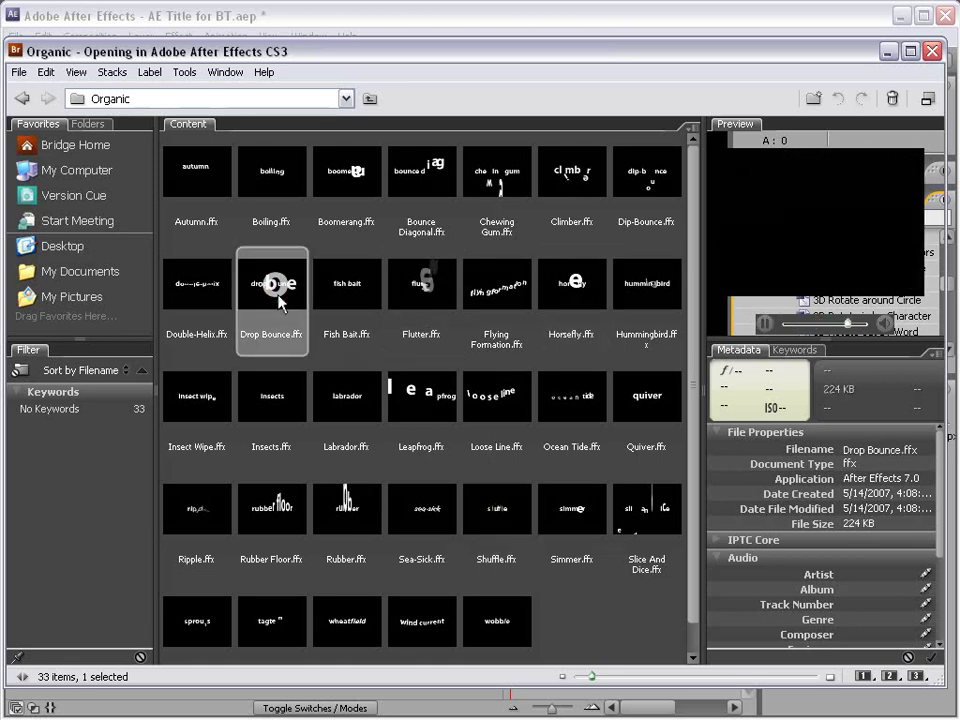
pyautogui.doubleClick(280, 292)
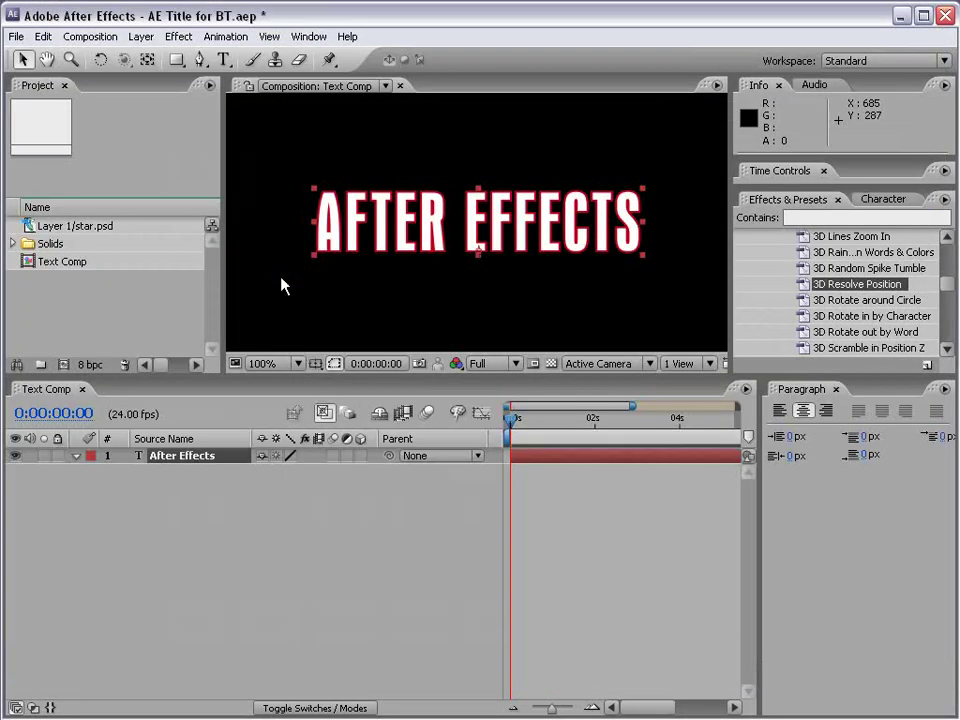
pyautogui.moveTo(513, 428); pyautogui.dragTo(554, 428)
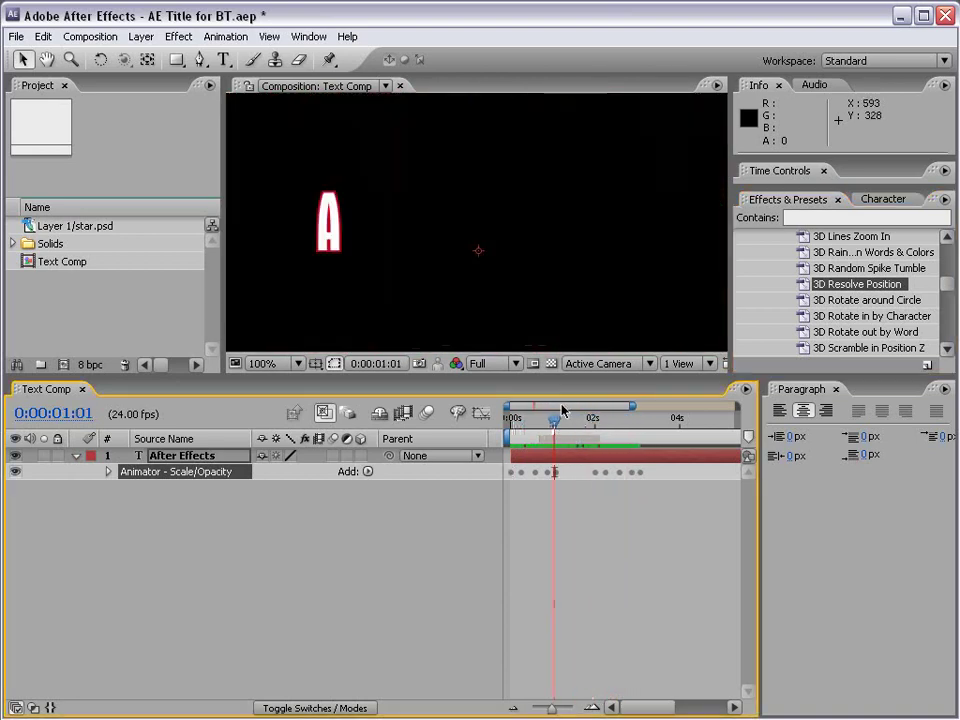
# Play a RAM preview of the title's bounce animation and return the playhead to the start of the timeline.
pyautogui.click(780, 172)
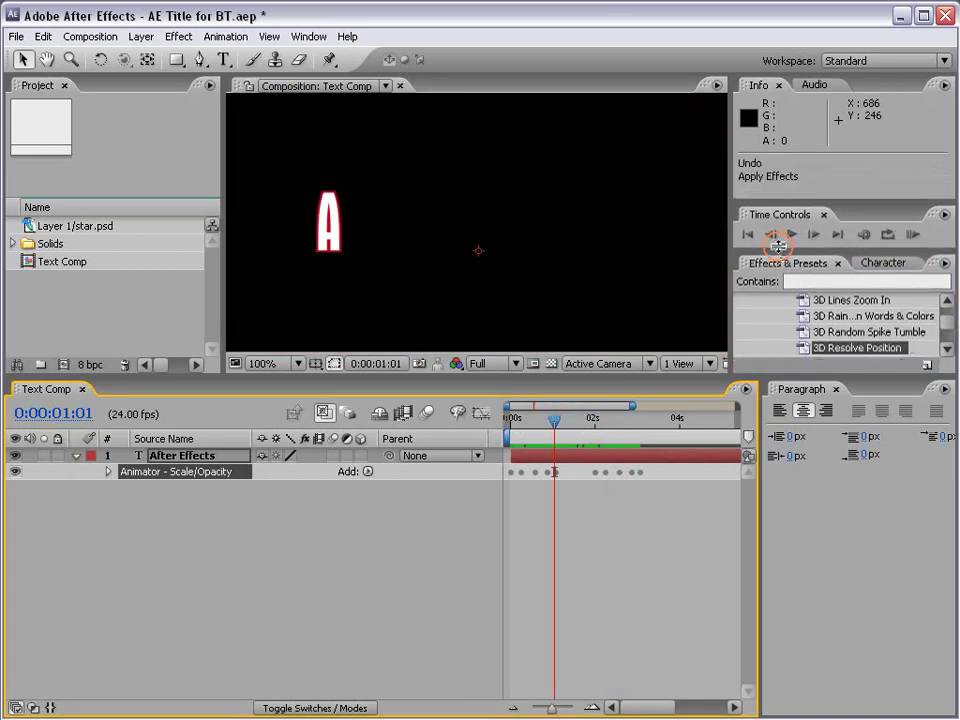
pyautogui.click(912, 235)
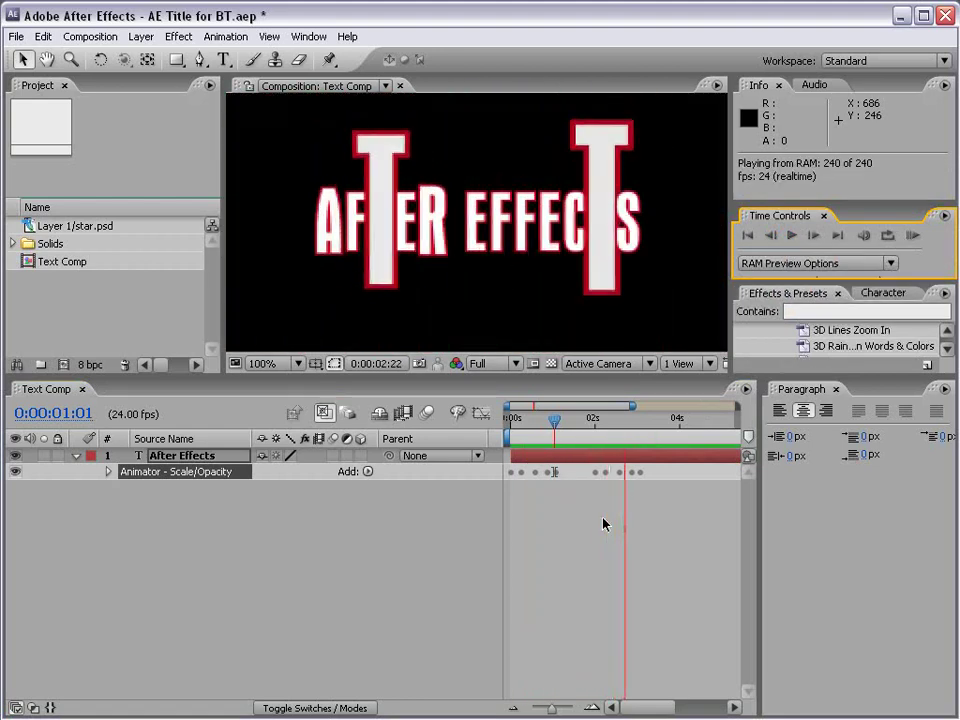
pyautogui.press('space')
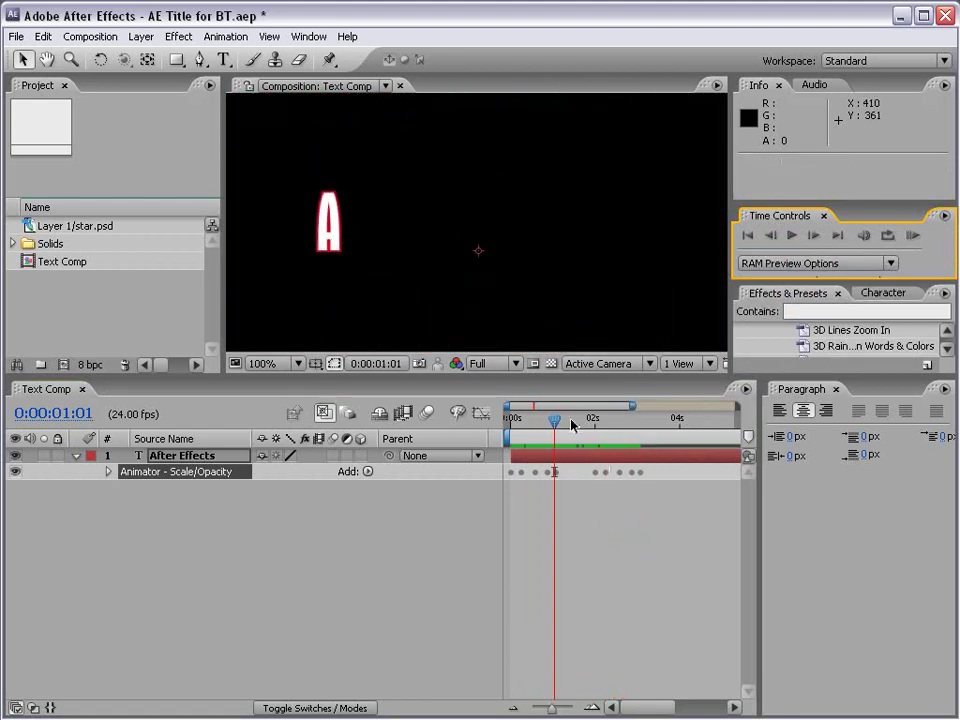
pyautogui.moveTo(572, 425); pyautogui.dragTo(510, 430)
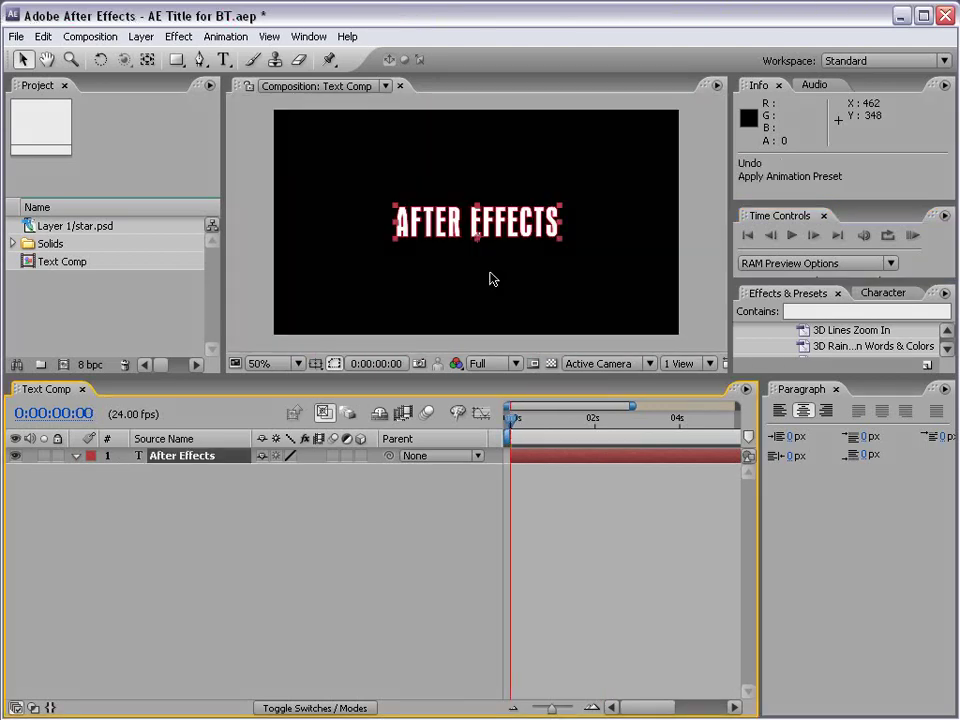
# Create a new 864 x 480 composition named Comp 2 at 24 frames per second with a duration of 0:00:10:00.
pyautogui.click(90, 36)
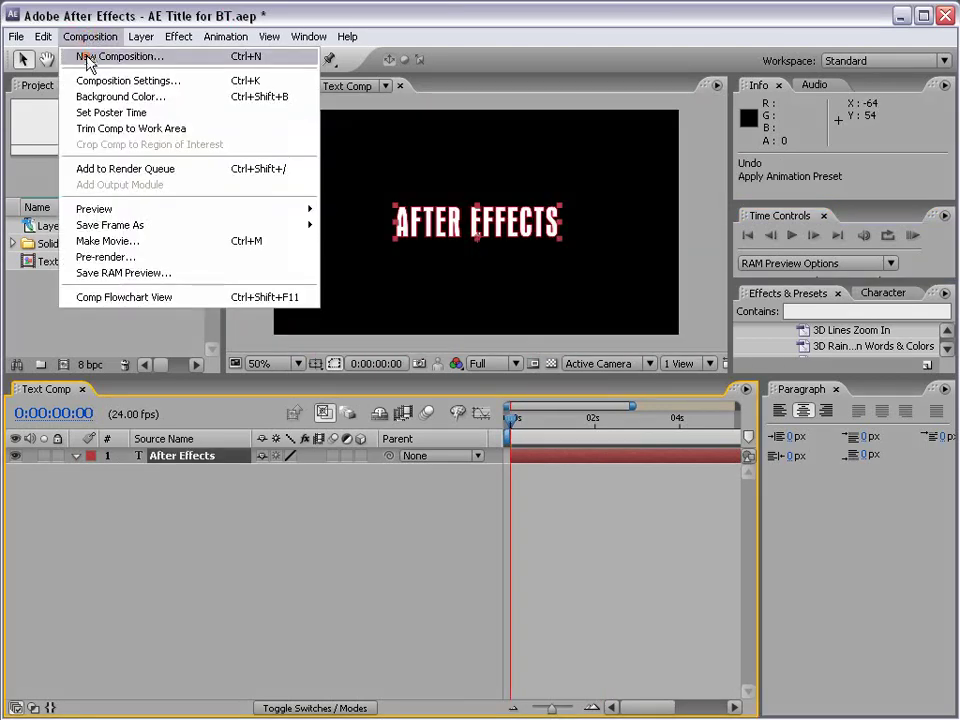
pyautogui.click(91, 57)
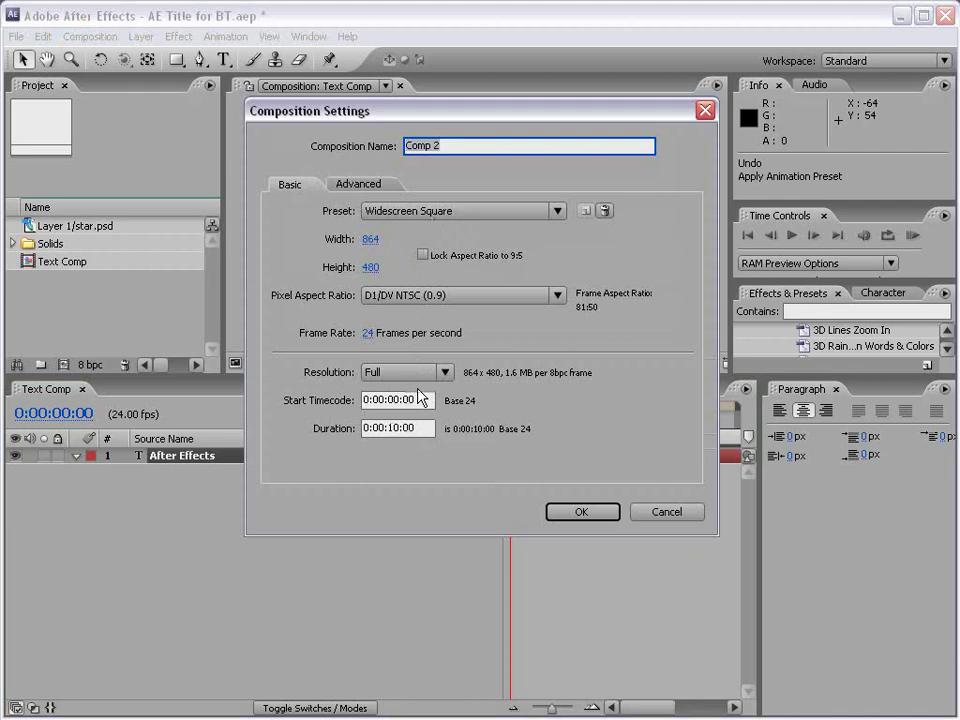
pyautogui.click(580, 511)
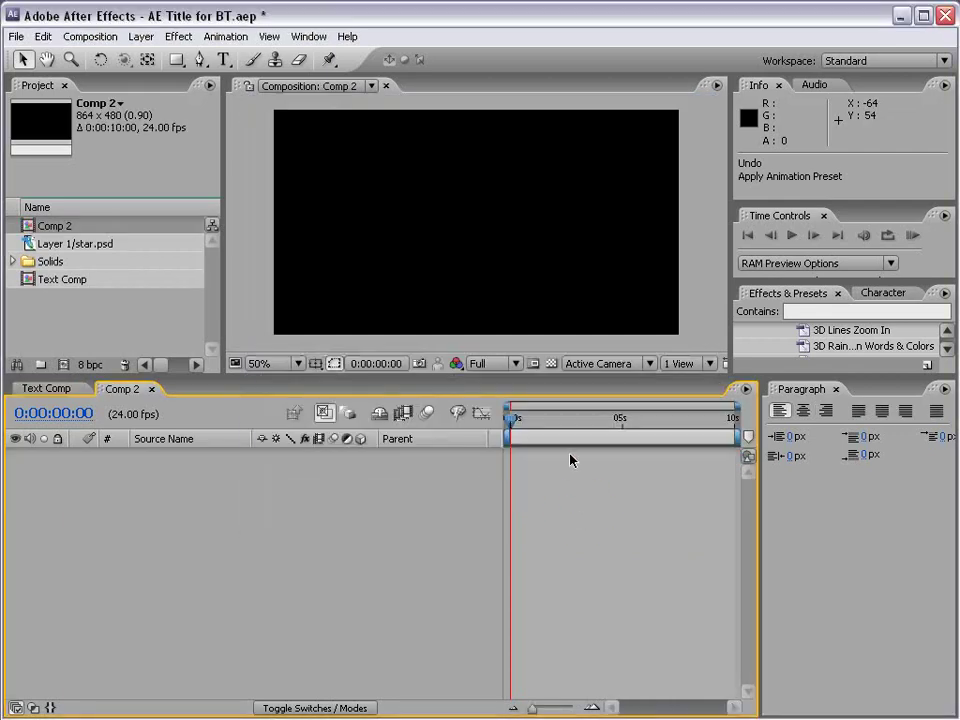
pyautogui.click(265, 185)
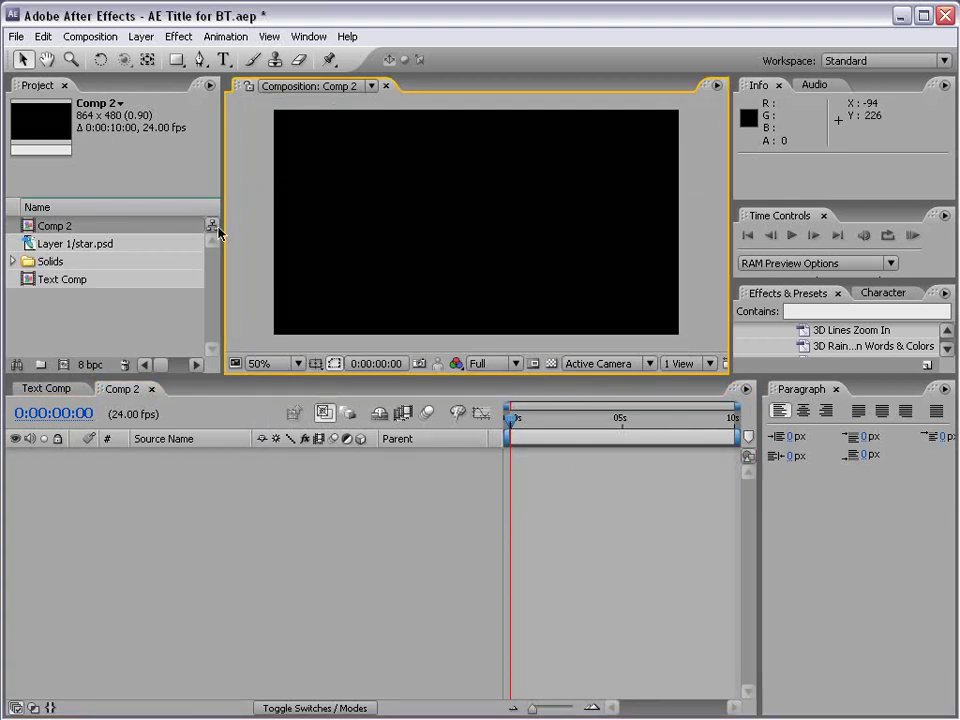
# Place Layer 1/star.psd slightly left of the centre in Comp 2 and check its transparency against the grid.
pyautogui.click(47, 246)
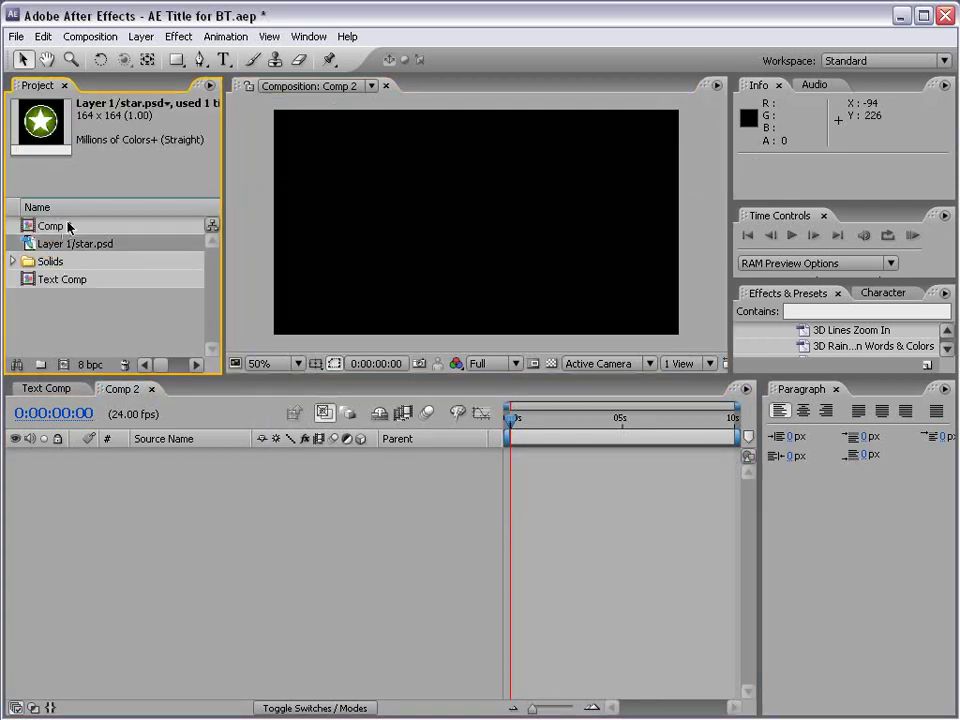
pyautogui.moveTo(33, 246); pyautogui.dragTo(409, 224)
pyautogui.click(416, 254)
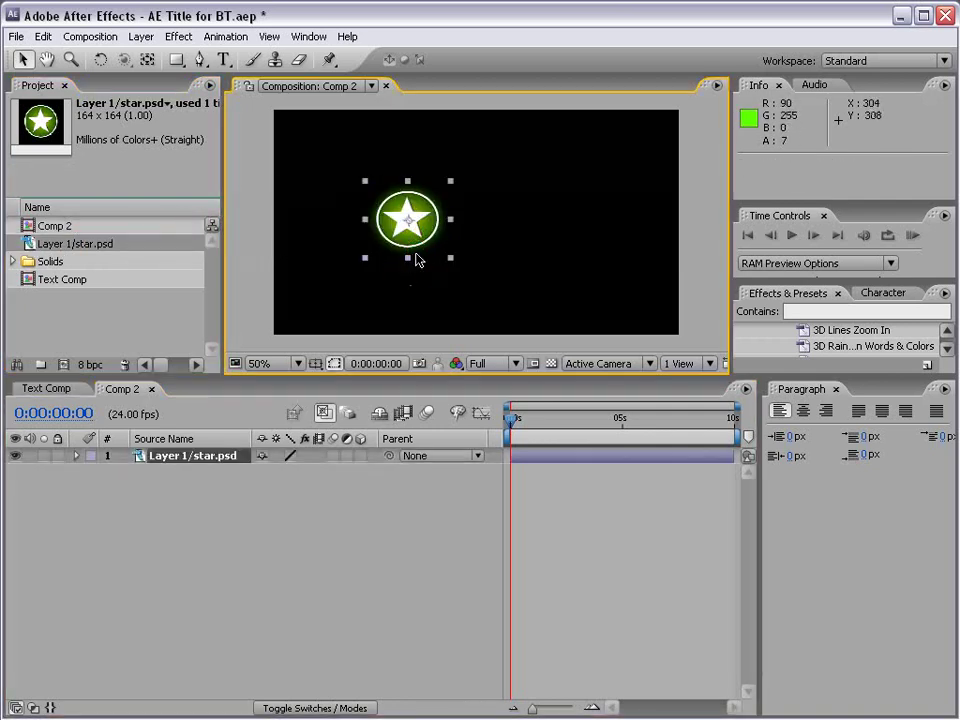
pyautogui.press('.')
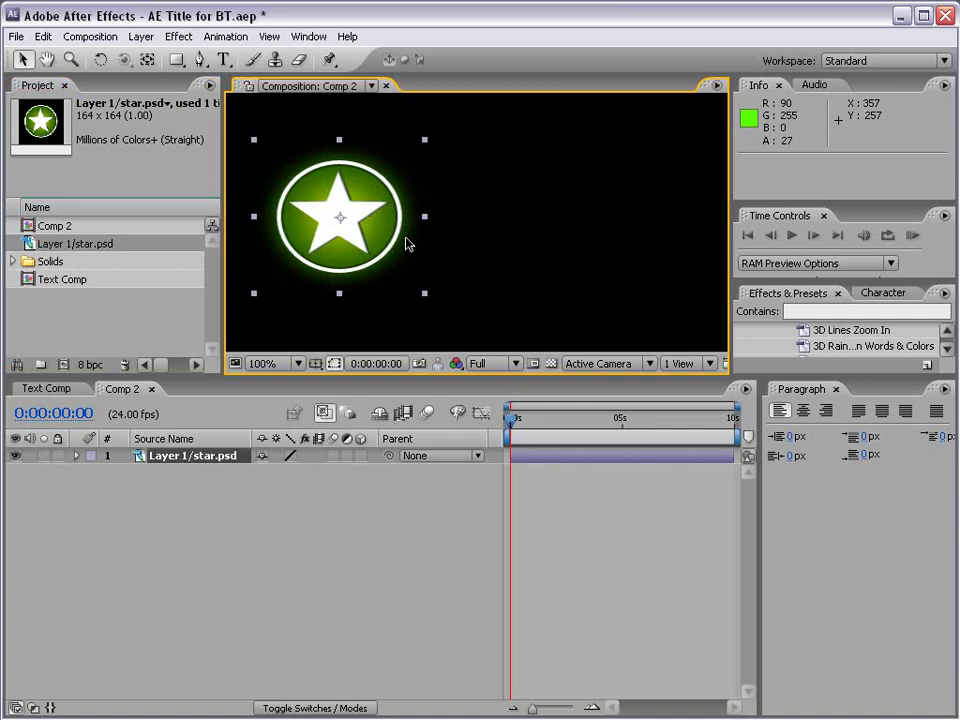
pyautogui.click(550, 364)
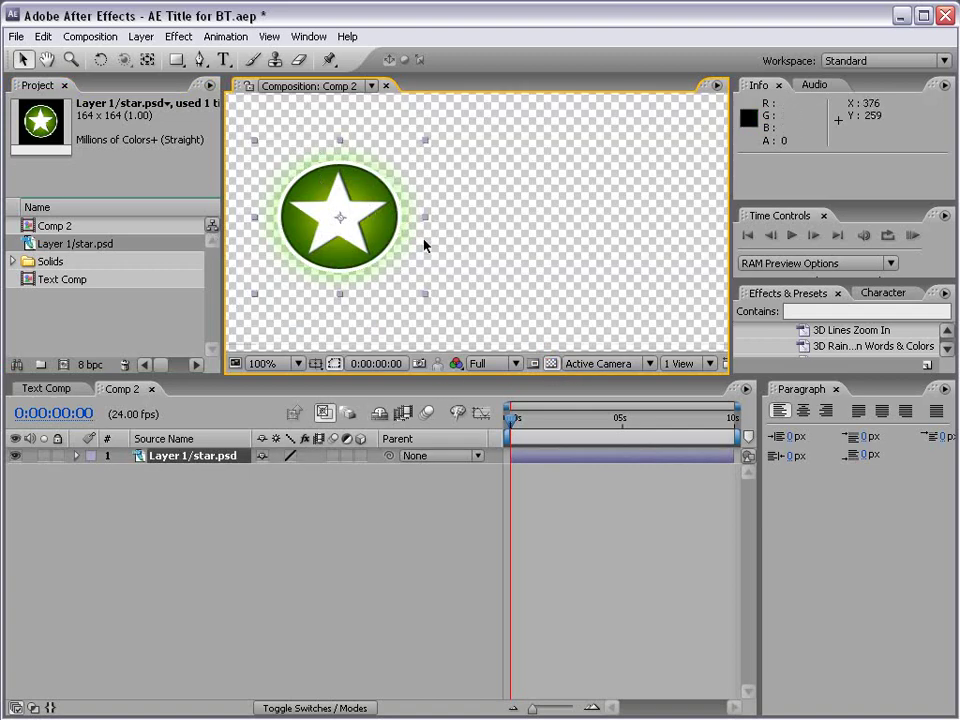
pyautogui.click(550, 365)
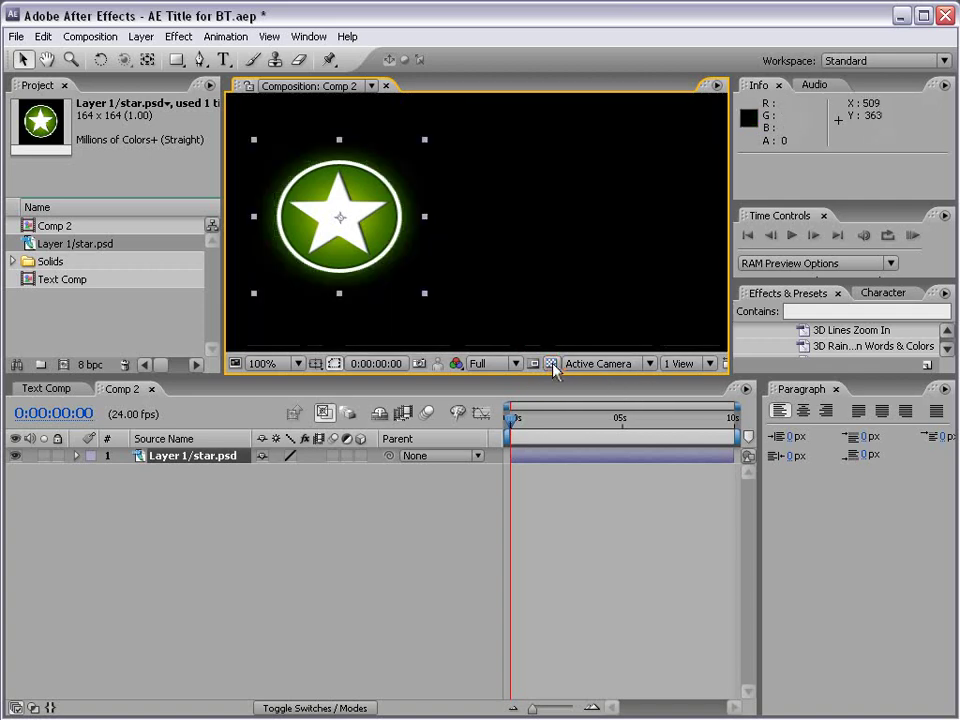
# Add a text layer reading AFTER EFFECTS to the upper right of the star.
pyautogui.click(223, 60)
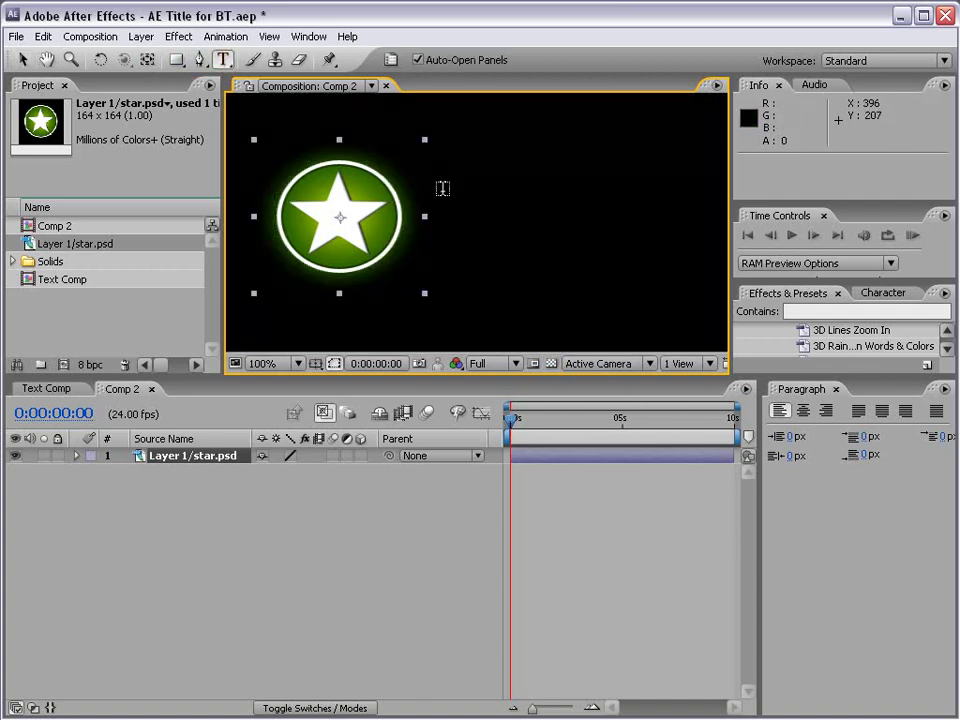
pyautogui.click(443, 190)
pyautogui.write('A')
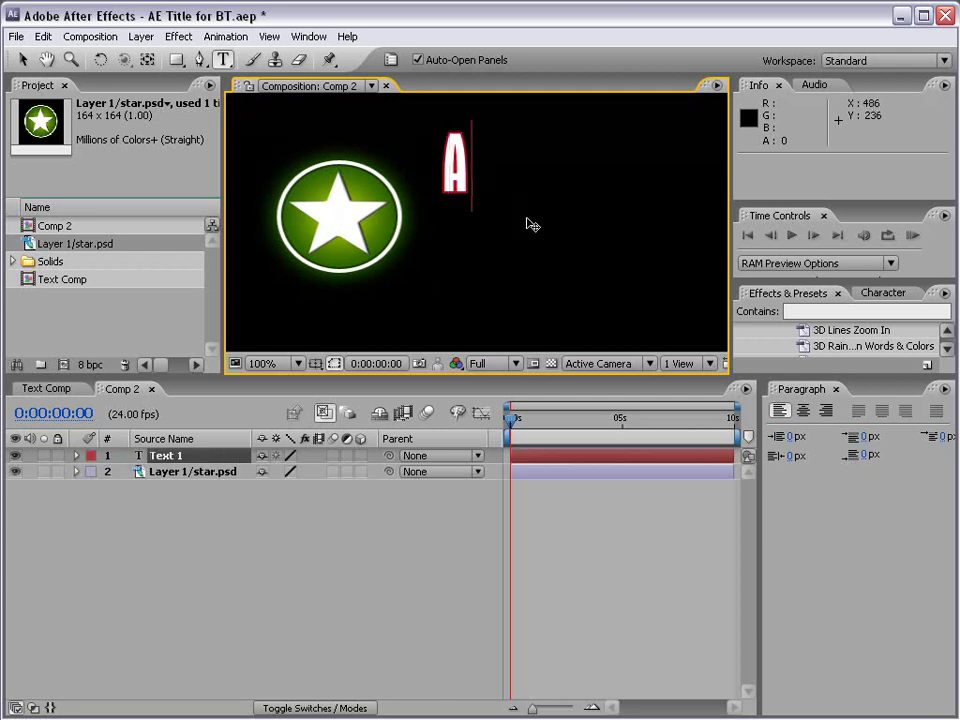
pyautogui.write('FTER EFFECT')
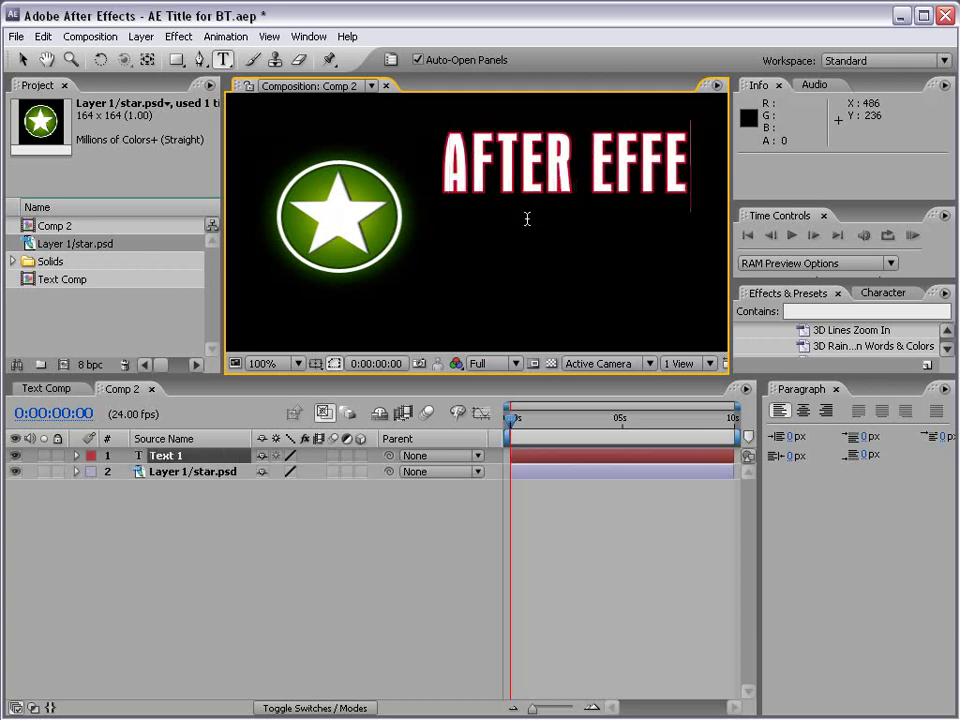
pyautogui.click(27, 60)
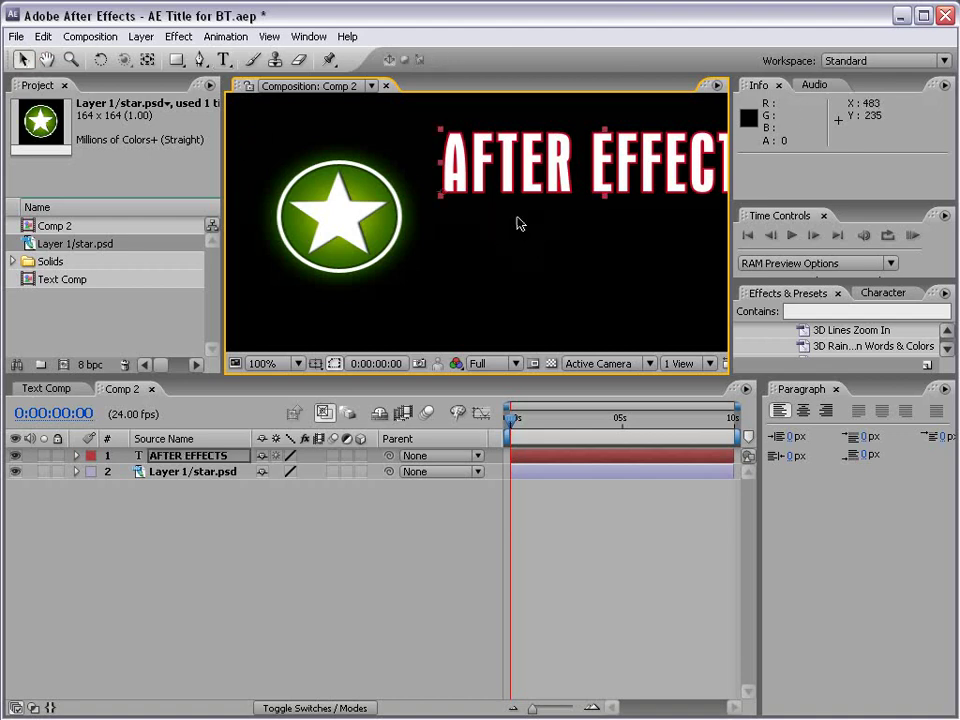
# Remove the stroke from the AFTER EFFECTS text and set its font size to 54 px.
pyautogui.press(',')
pyautogui.press(',')
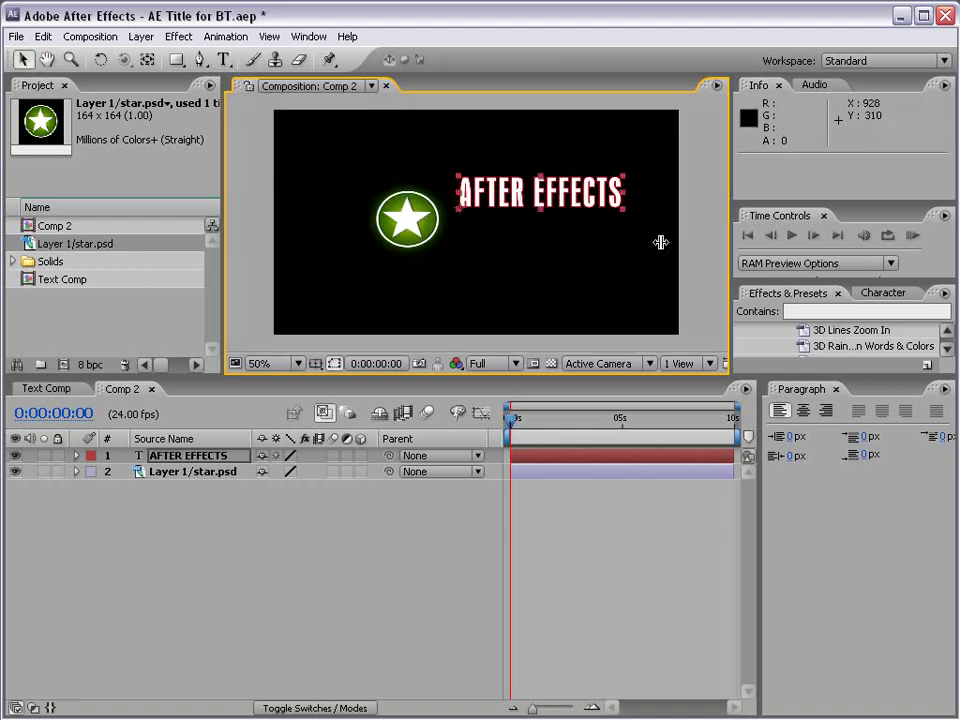
pyautogui.click(881, 293)
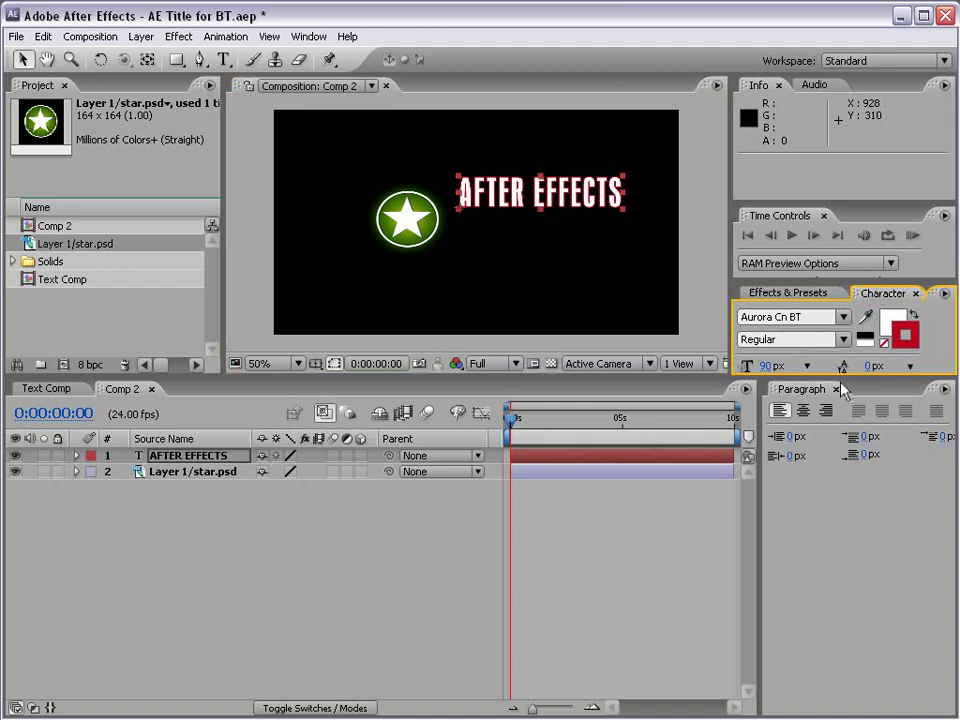
pyautogui.moveTo(841, 379); pyautogui.dragTo(841, 448)
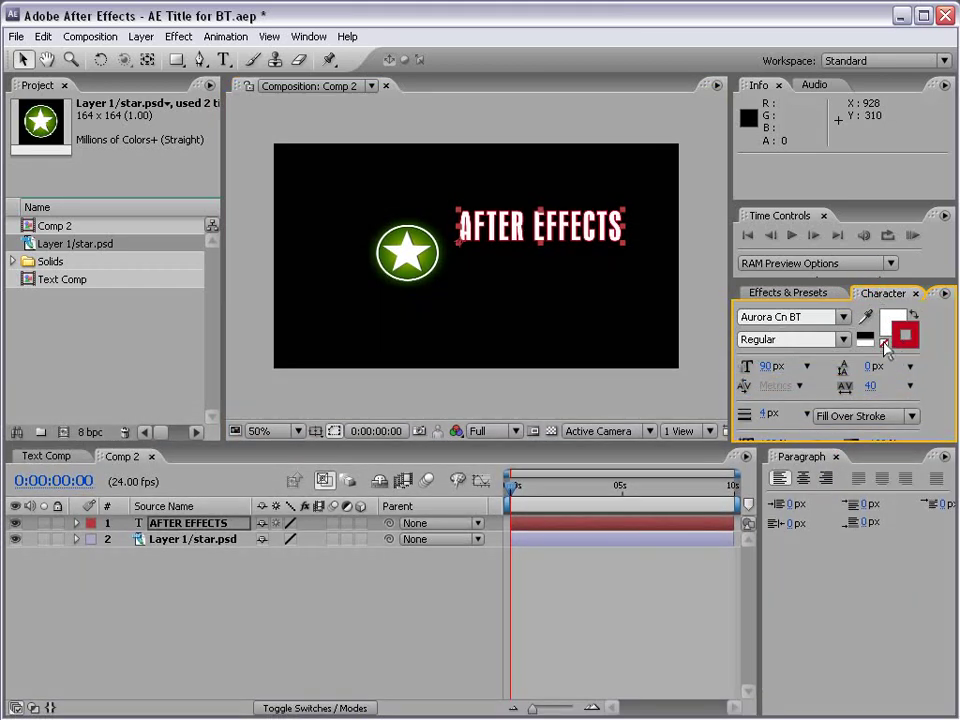
pyautogui.click(884, 343)
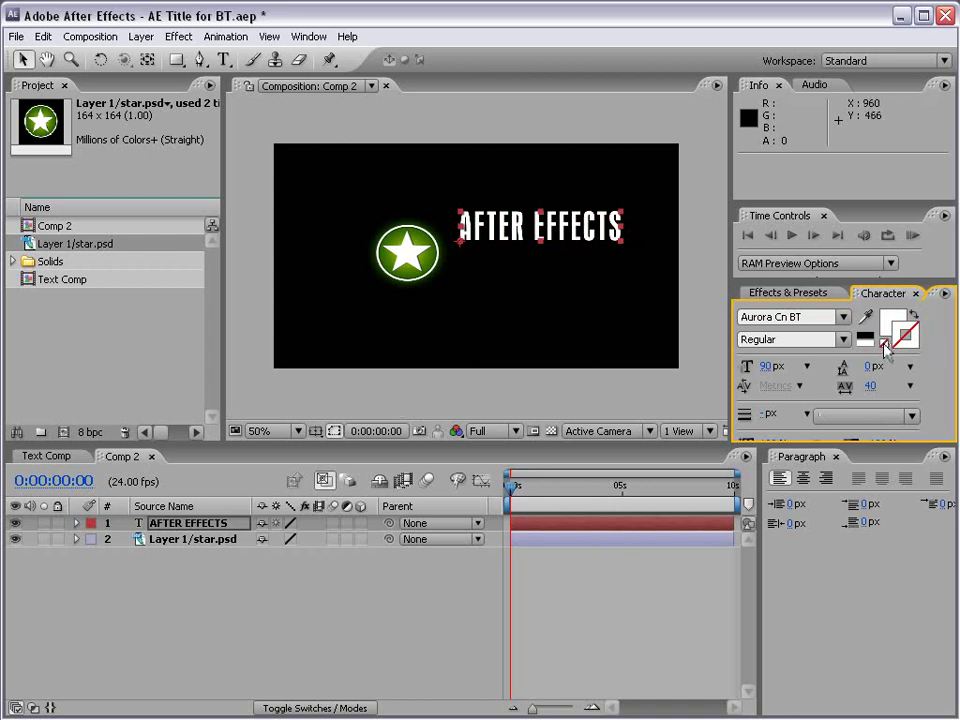
pyautogui.doubleClick(590, 230)
pyautogui.click(22, 59)
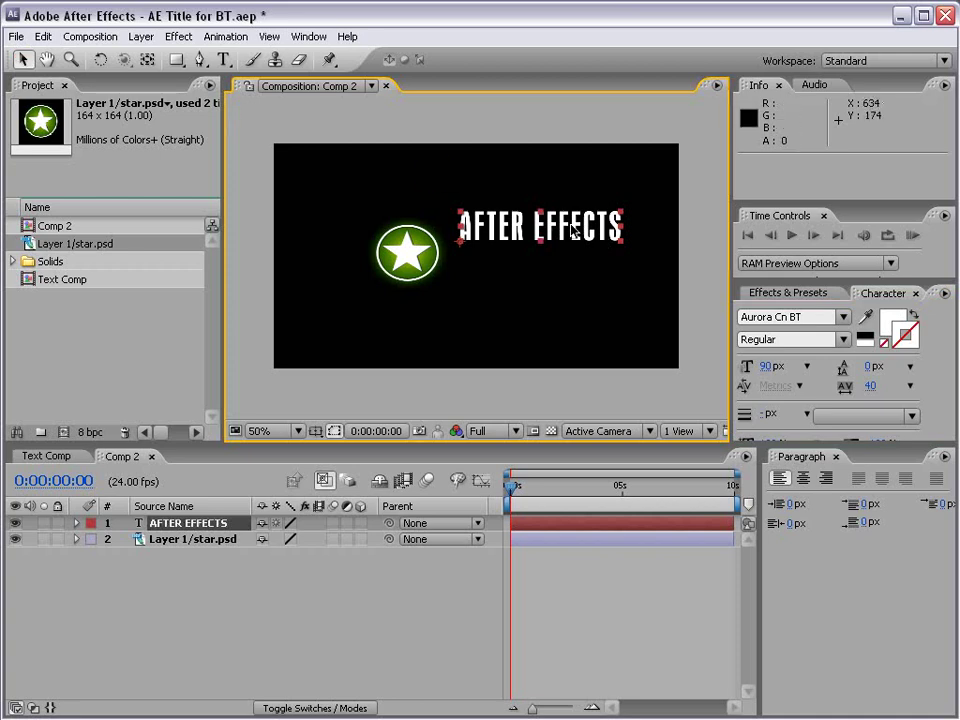
pyautogui.moveTo(768, 366); pyautogui.dragTo(732, 366)
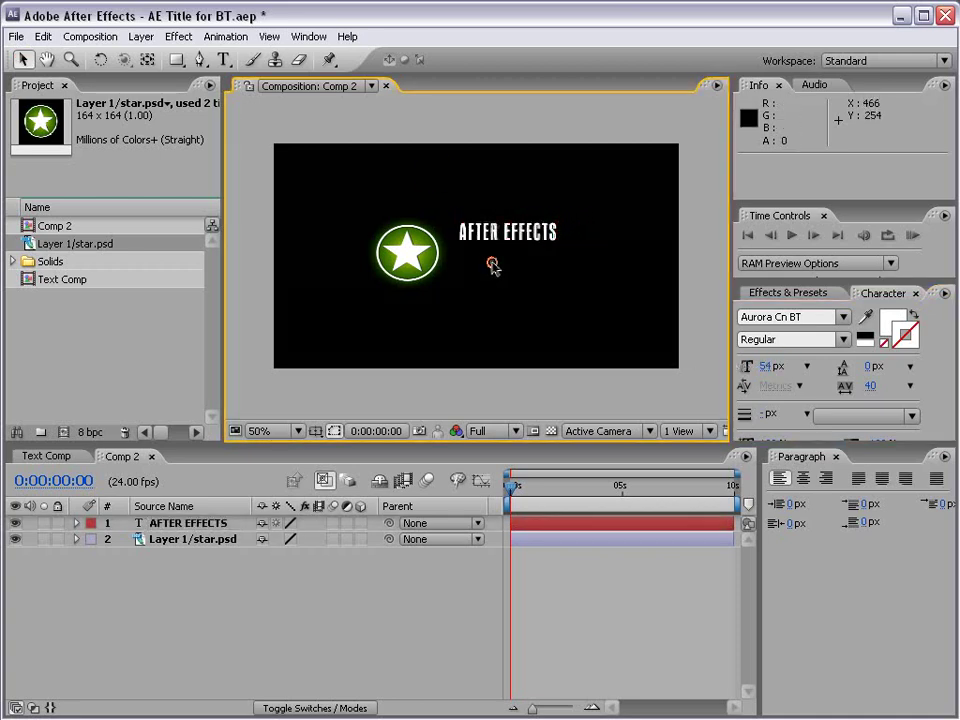
# Duplicate the AFTER EFFECTS text layer and move the copy straight down to just below the original.
pyautogui.click(178, 525)
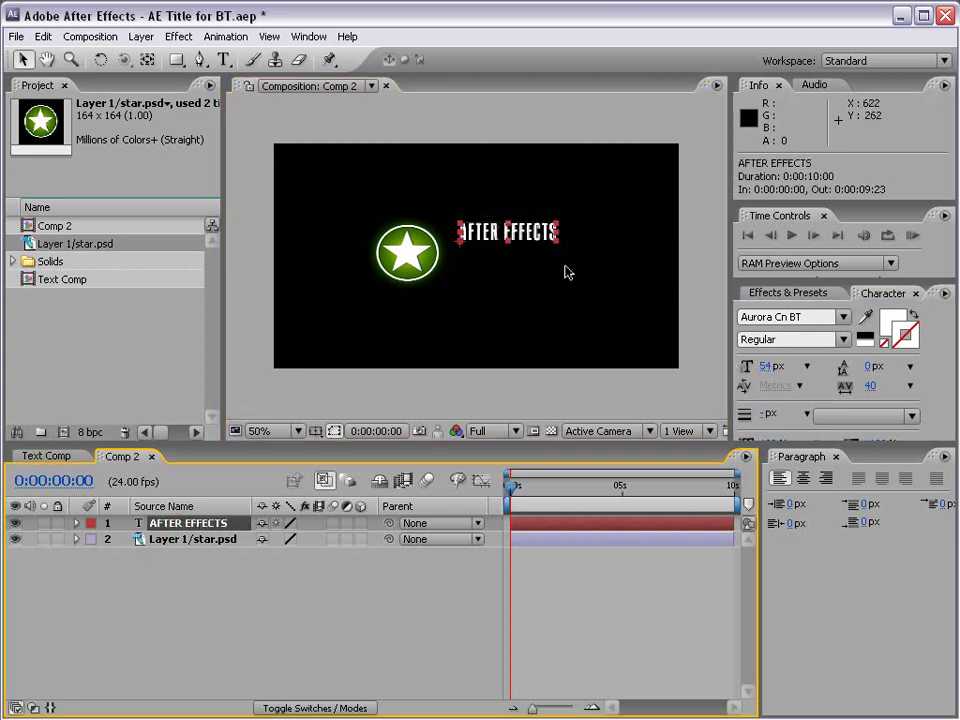
pyautogui.click(43, 36)
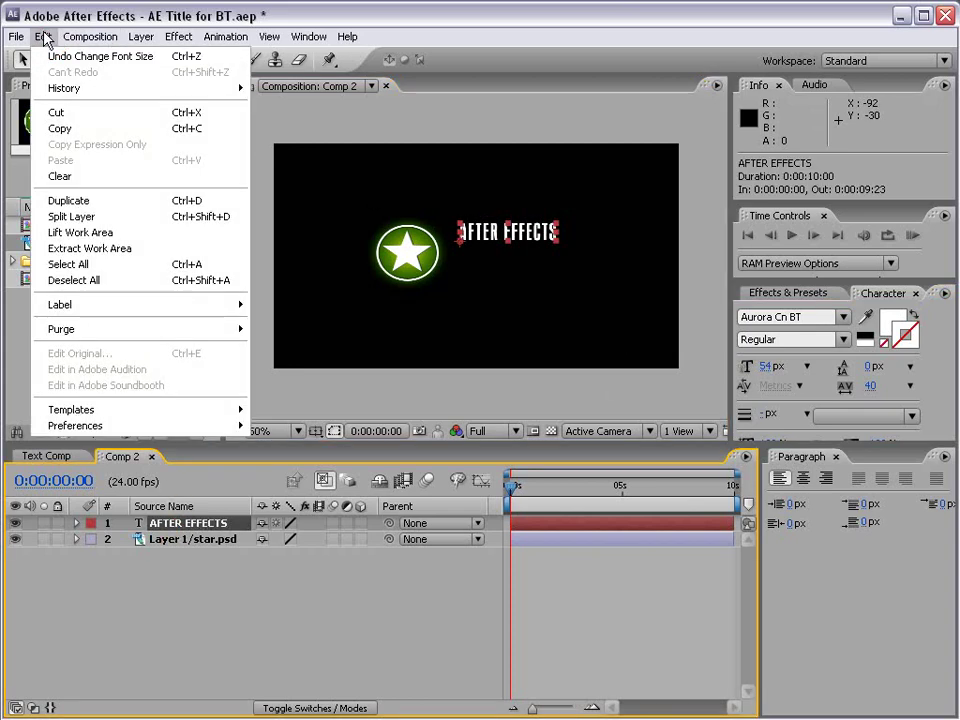
pyautogui.click(123, 203)
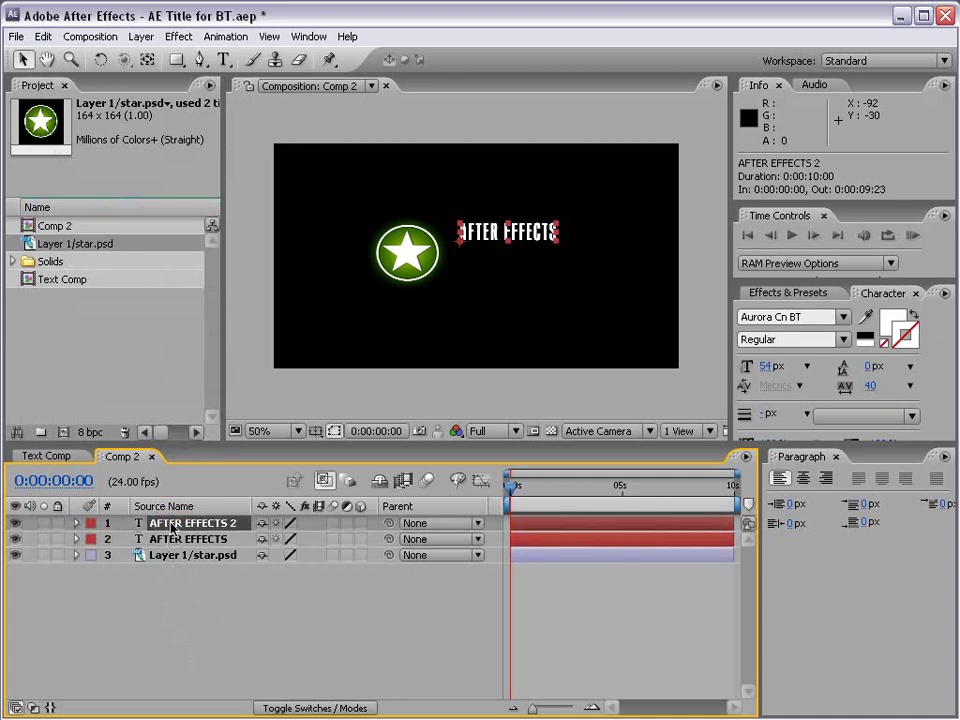
pyautogui.moveTo(530, 243); pyautogui.dragTo(531, 259)
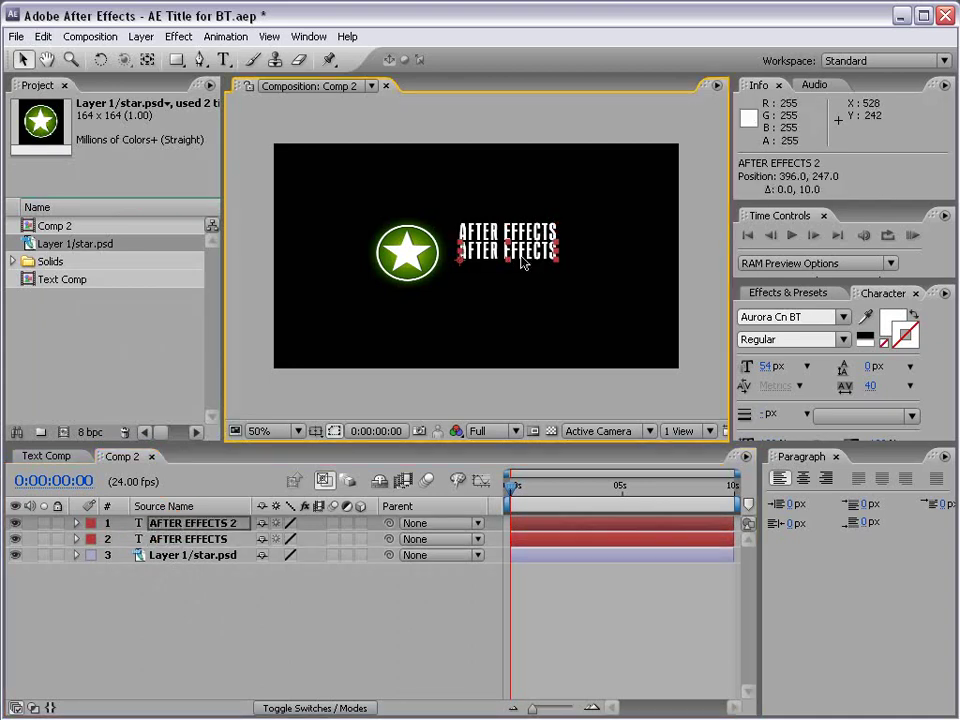
# Set the lower text layer's font size to 76 px and change its text to BASIC TRAINING.
pyautogui.moveTo(765, 372); pyautogui.dragTo(798, 370)
pyautogui.doubleClick(518, 255)
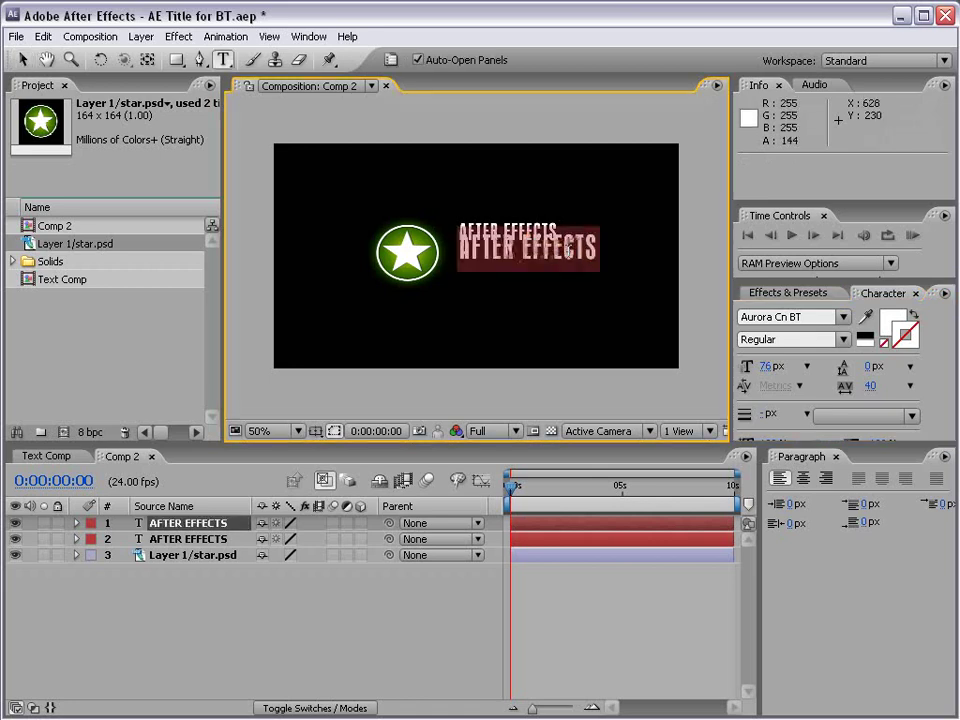
pyautogui.write('B')
pyautogui.press('BackSpace')
pyautogui.write('BAS')
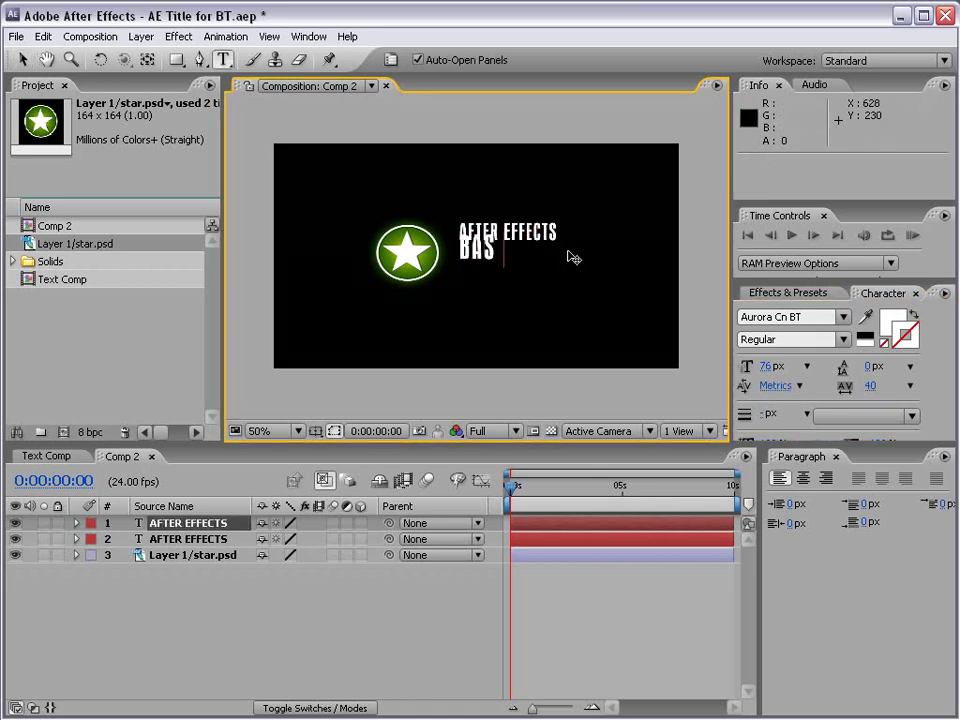
pyautogui.write('IC TRAINING')
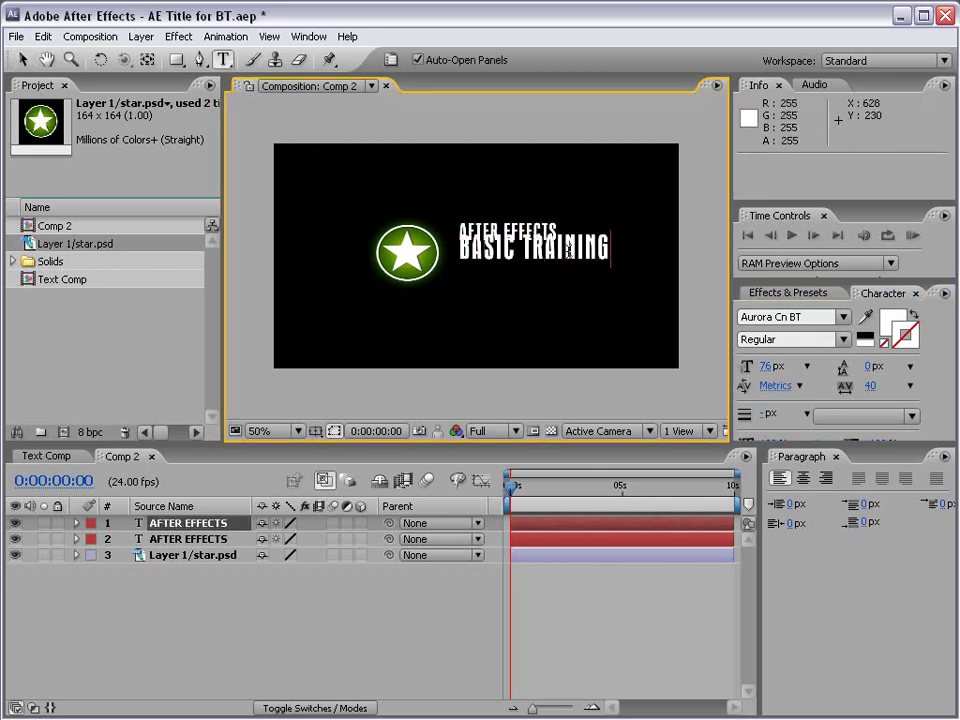
pyautogui.click(22, 59)
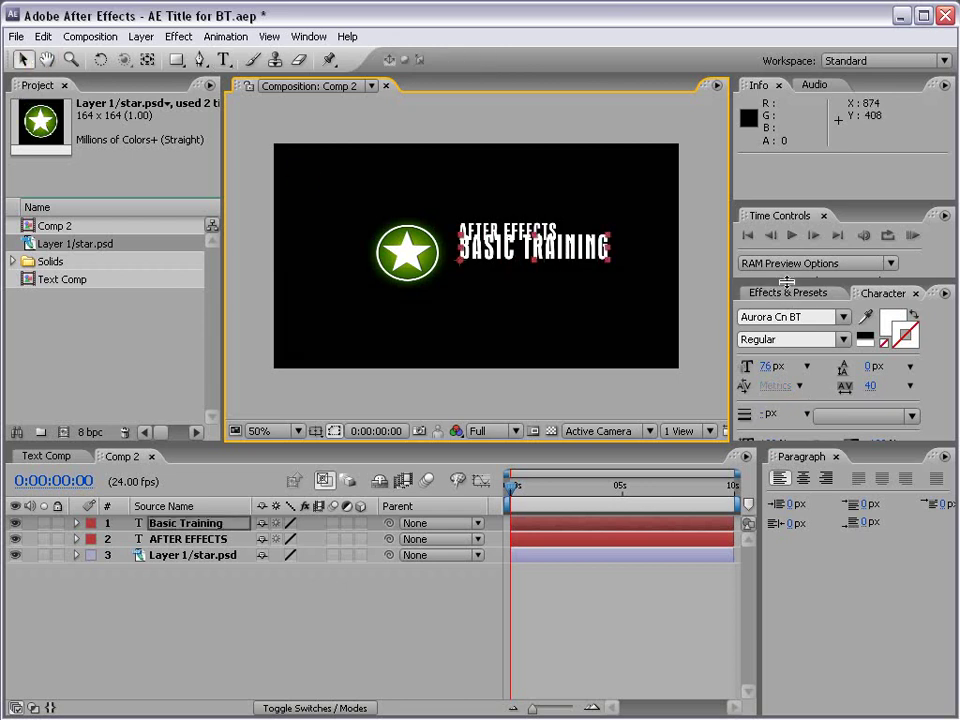
# Move BASIC TRAINING down so it clears the line above, and nudge AFTER EFFECTS slightly down towards it.
pyautogui.moveTo(787, 283); pyautogui.dragTo(787, 207)
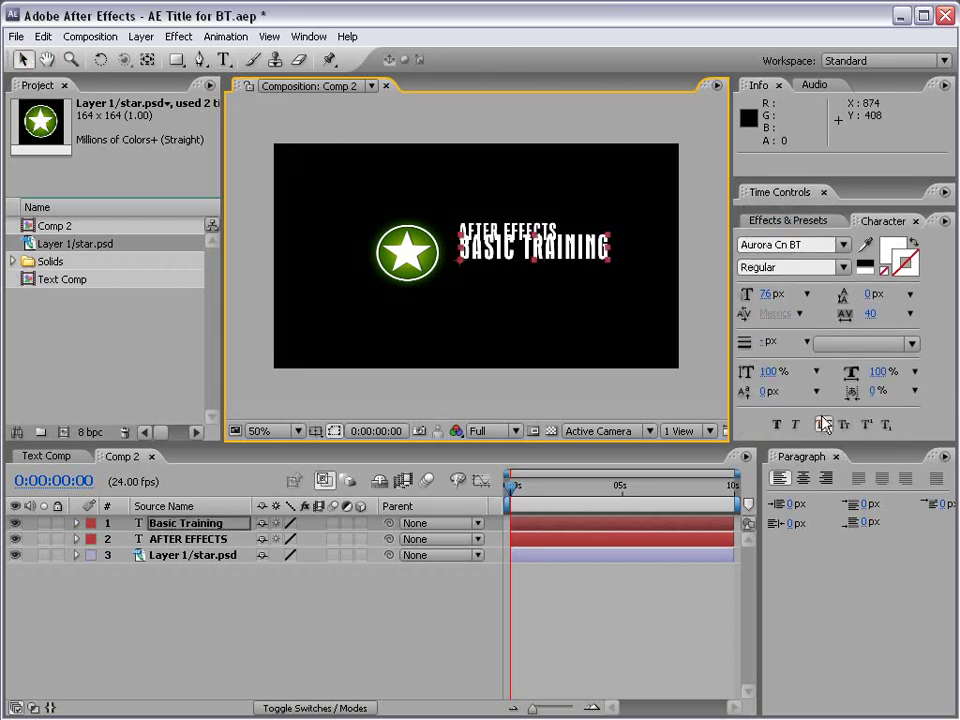
pyautogui.moveTo(499, 254); pyautogui.dragTo(498, 268)
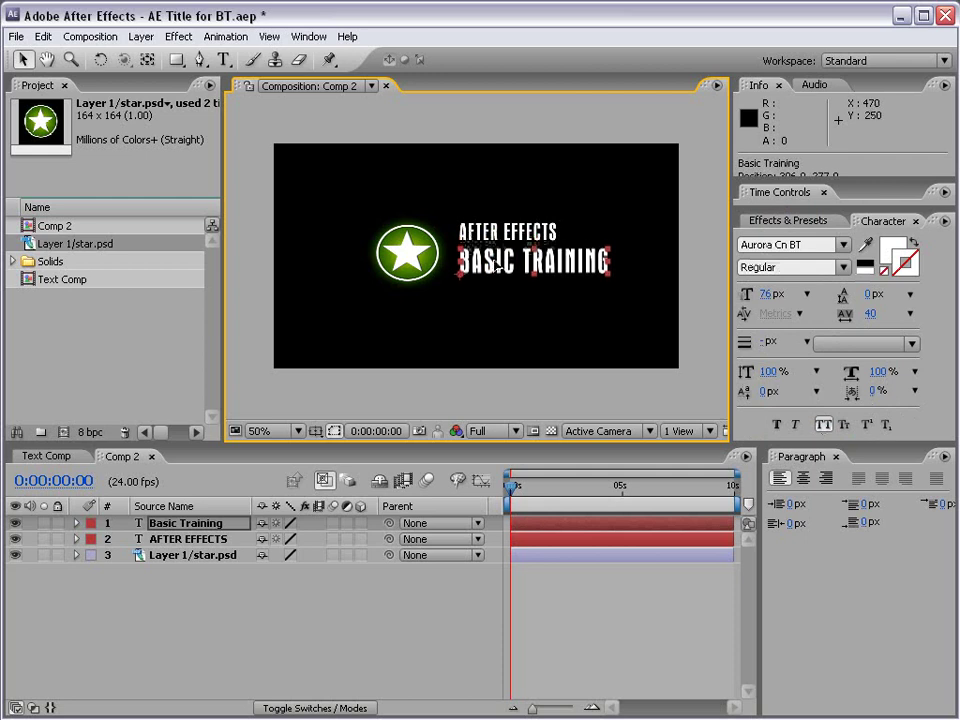
pyautogui.click(487, 323)
pyautogui.click(490, 253)
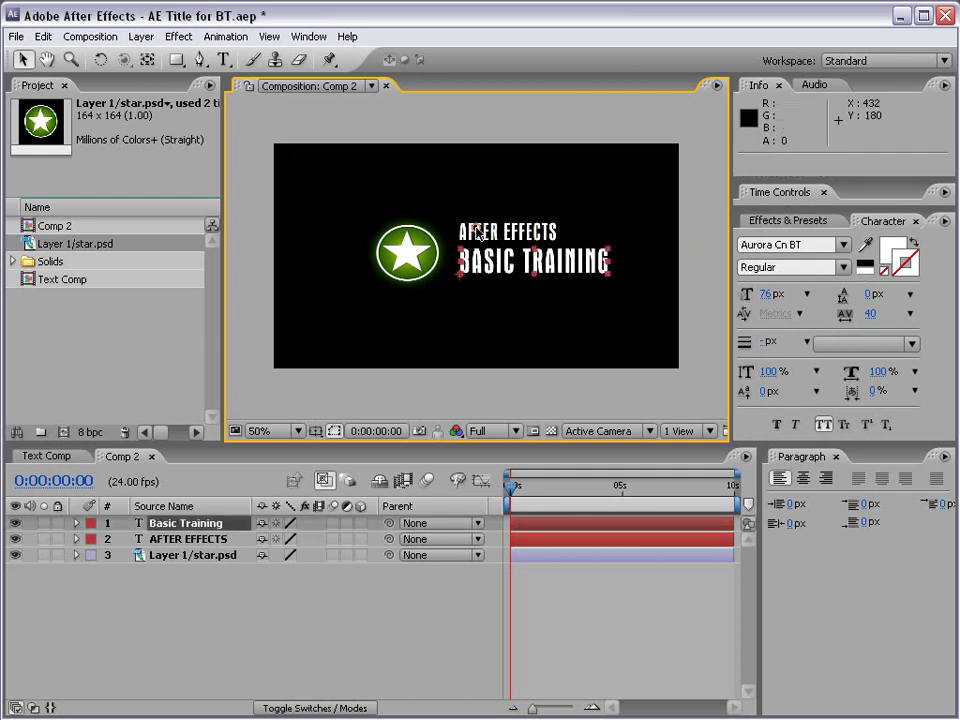
pyautogui.click(478, 232)
pyautogui.click(561, 360)
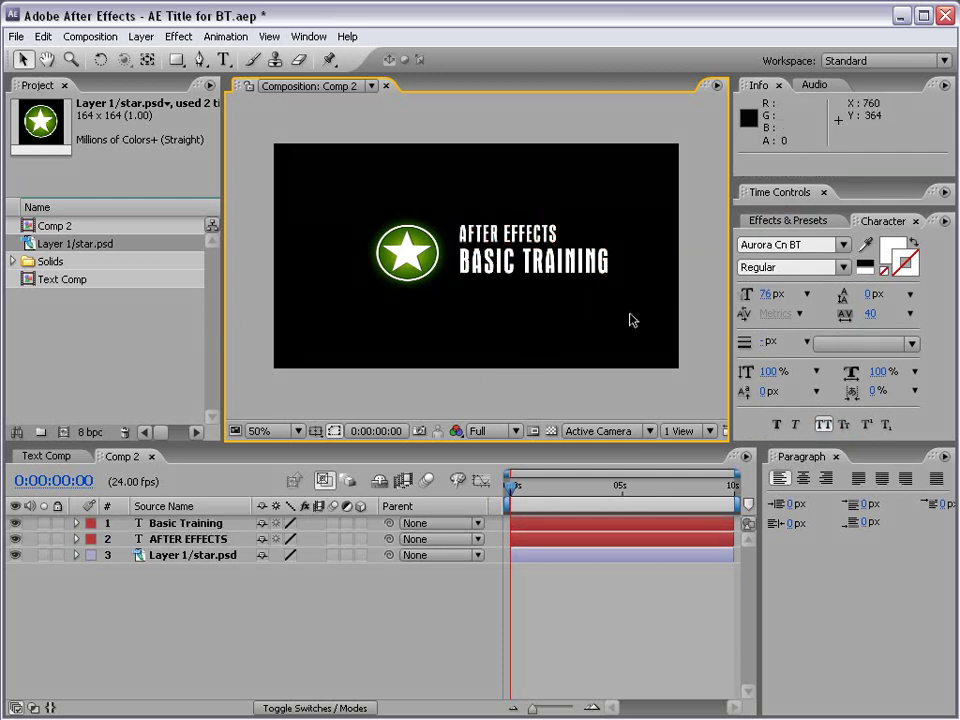
# Move the AFTER EFFECTS and BASIC TRAINING text together slightly down and closer to the star.
pyautogui.click(463, 234)
pyautogui.keyDown('shift'); pyautogui.click(466, 254); pyautogui.keyUp('shift')
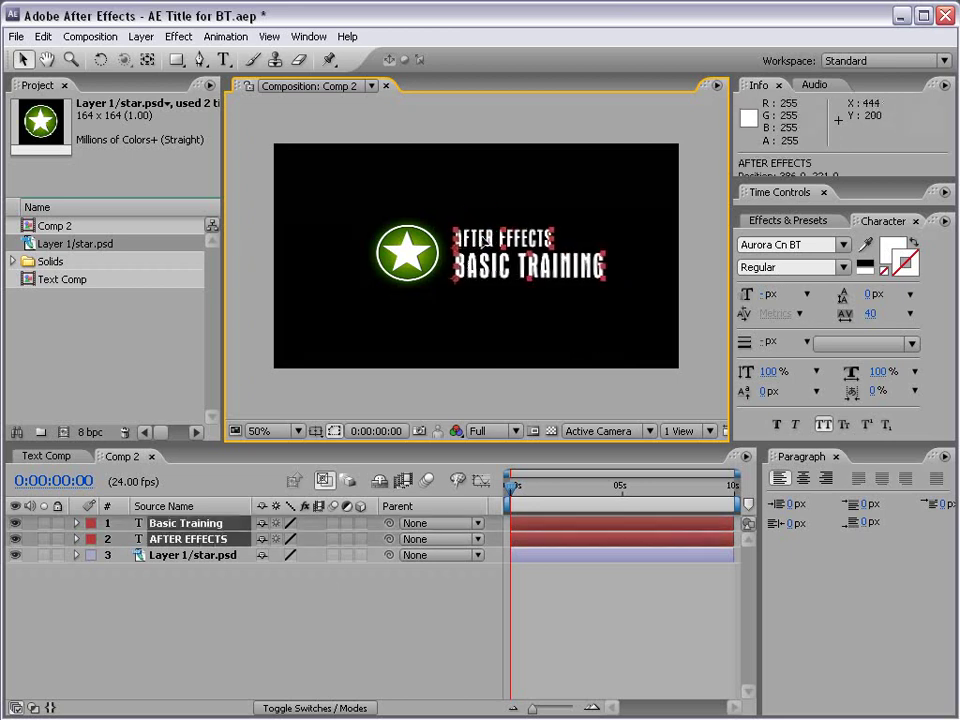
pyautogui.click(504, 345)
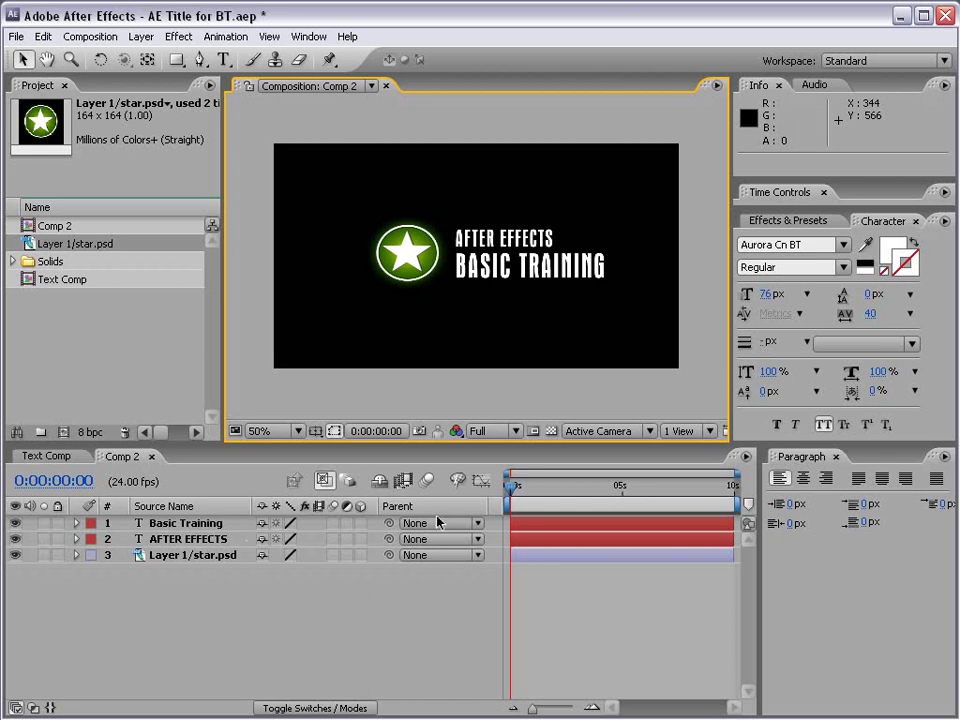
# Try parenting both text layers to the star layer and rotating the star to turn the whole logo.
pyautogui.moveTo(389, 539); pyautogui.dragTo(199, 557)
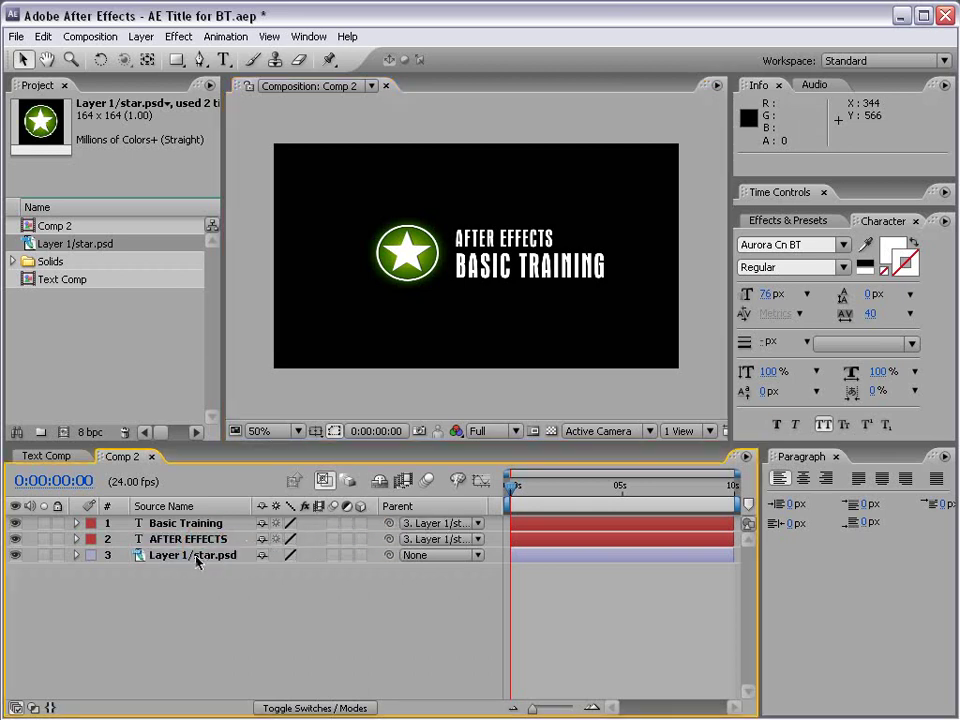
pyautogui.click(165, 556)
pyautogui.press('w')
pyautogui.moveTo(387, 272); pyautogui.dragTo(375, 248)
# Undo the star's rotation and the layer parenting, and return to the Selection tool.
pyautogui.hotkey('ctrl', 'z')
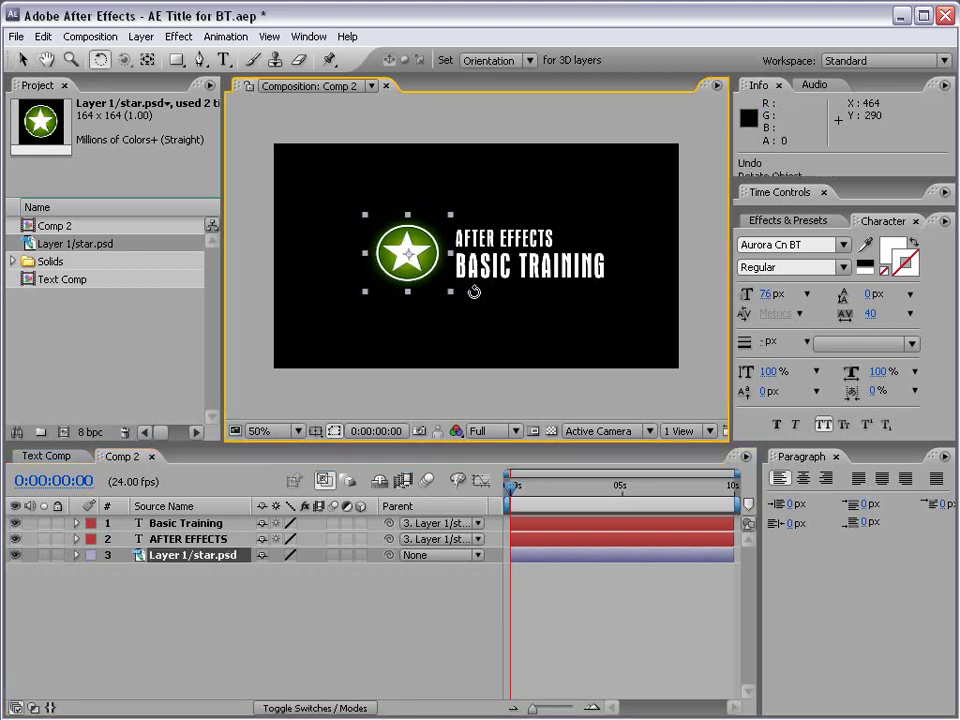
pyautogui.hotkey('ctrl', 'z')
pyautogui.hotkey('ctrl', 'z')
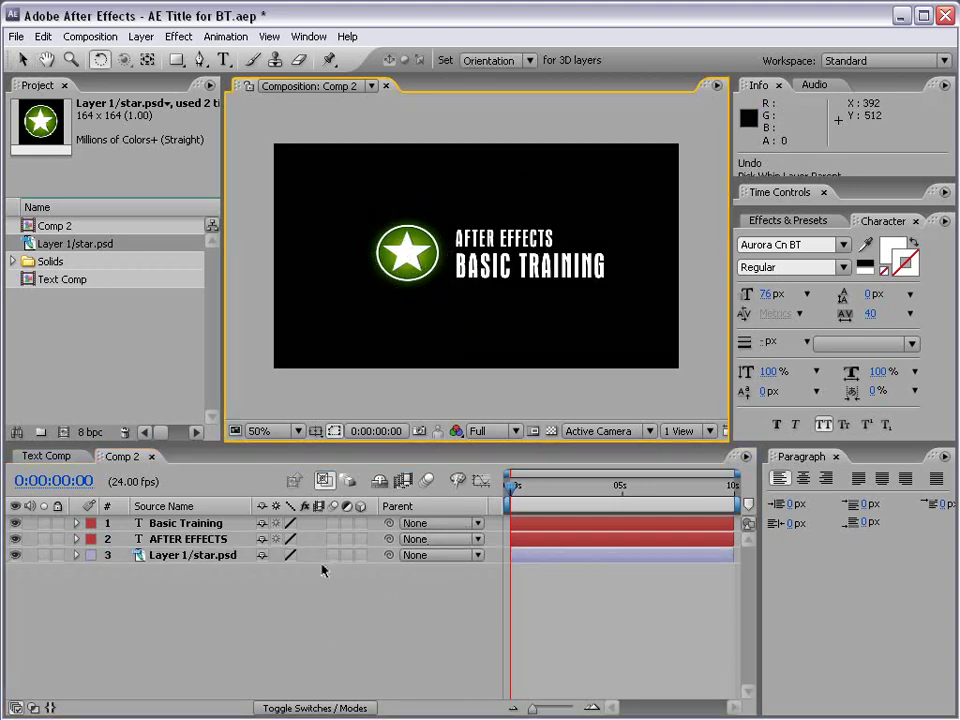
pyautogui.click(322, 568)
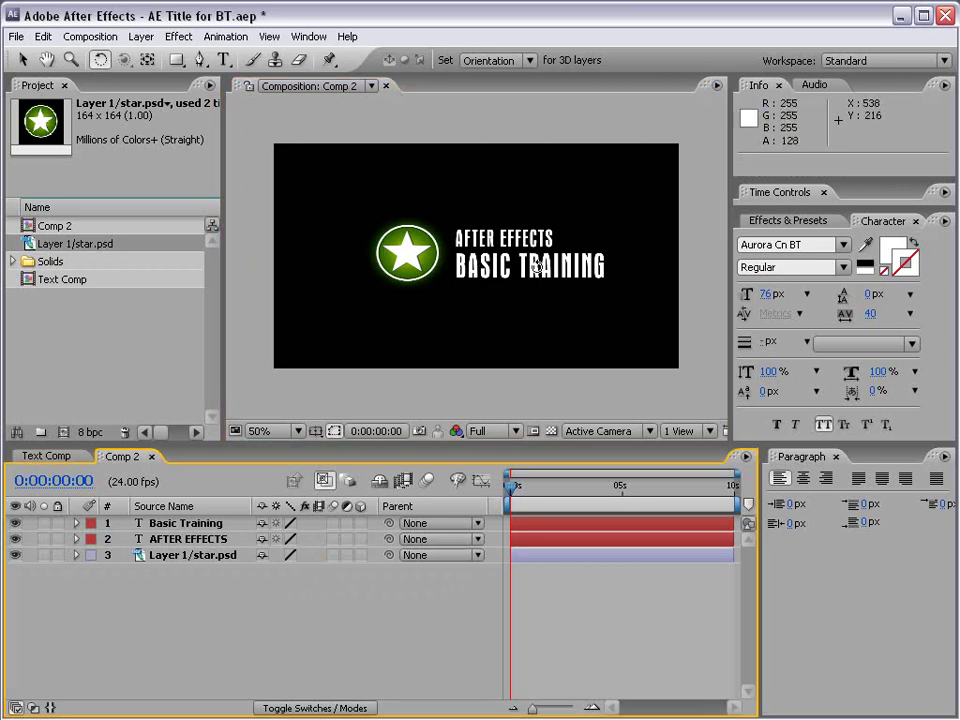
pyautogui.click(22, 60)
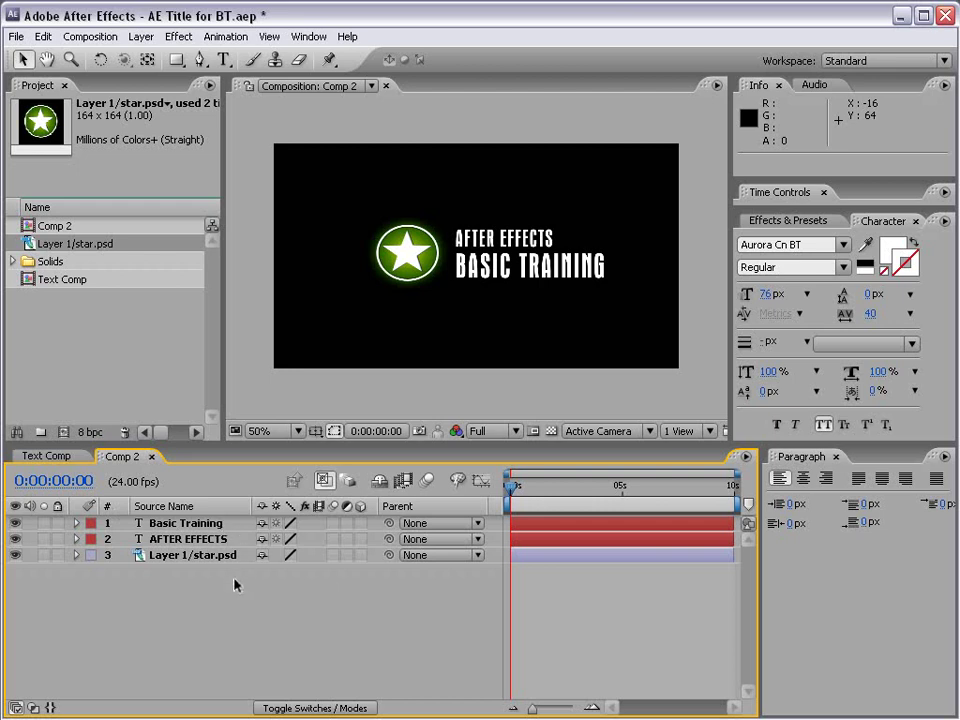
# Pre-compose the two text layers and the star layer into a new composition named LOGO.
pyautogui.click(187, 527)
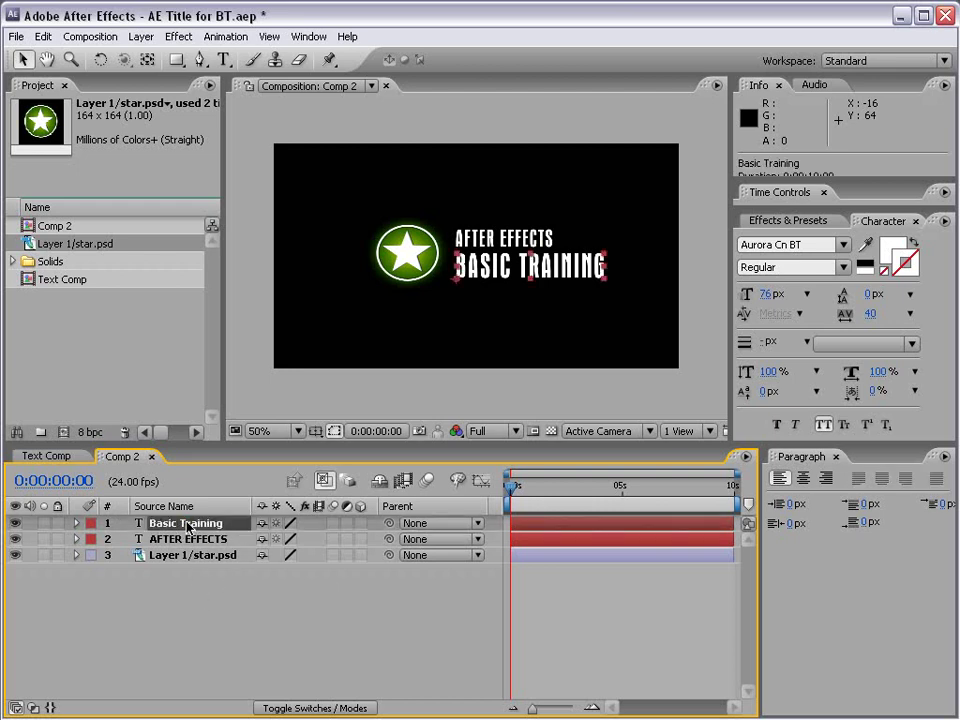
pyautogui.keyDown('shift'); pyautogui.click(190, 558); pyautogui.keyUp('shift')
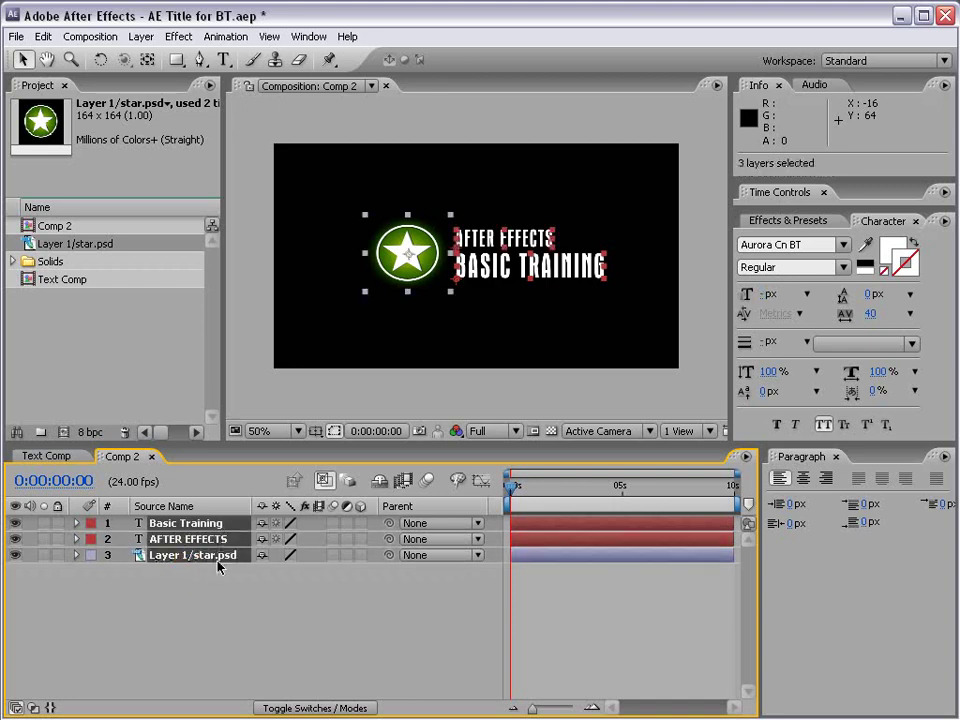
pyautogui.click(141, 36)
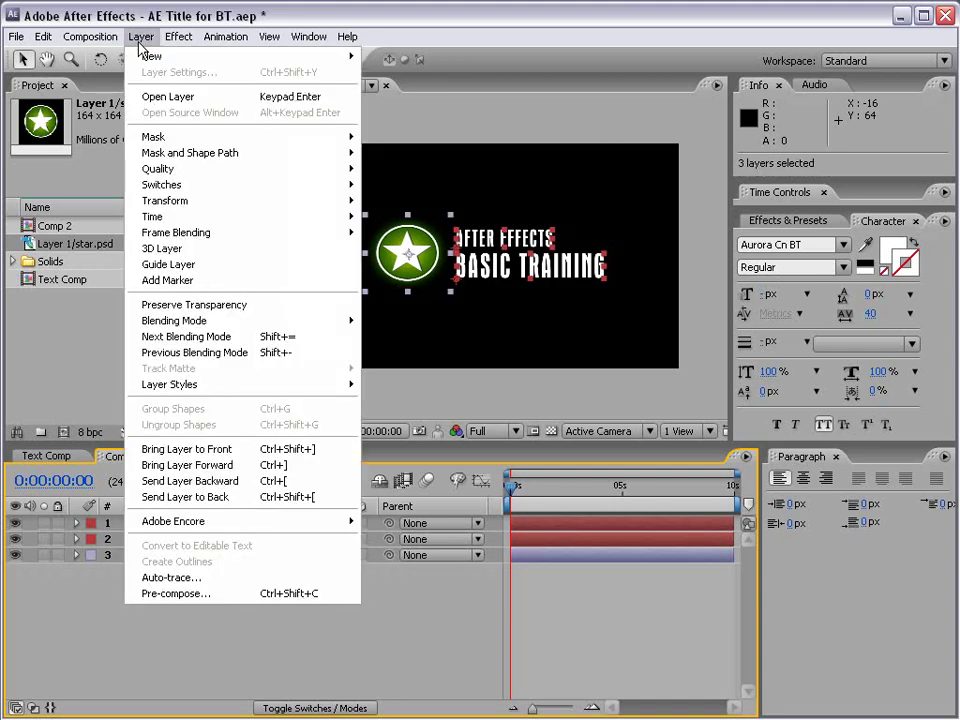
pyautogui.click(178, 596)
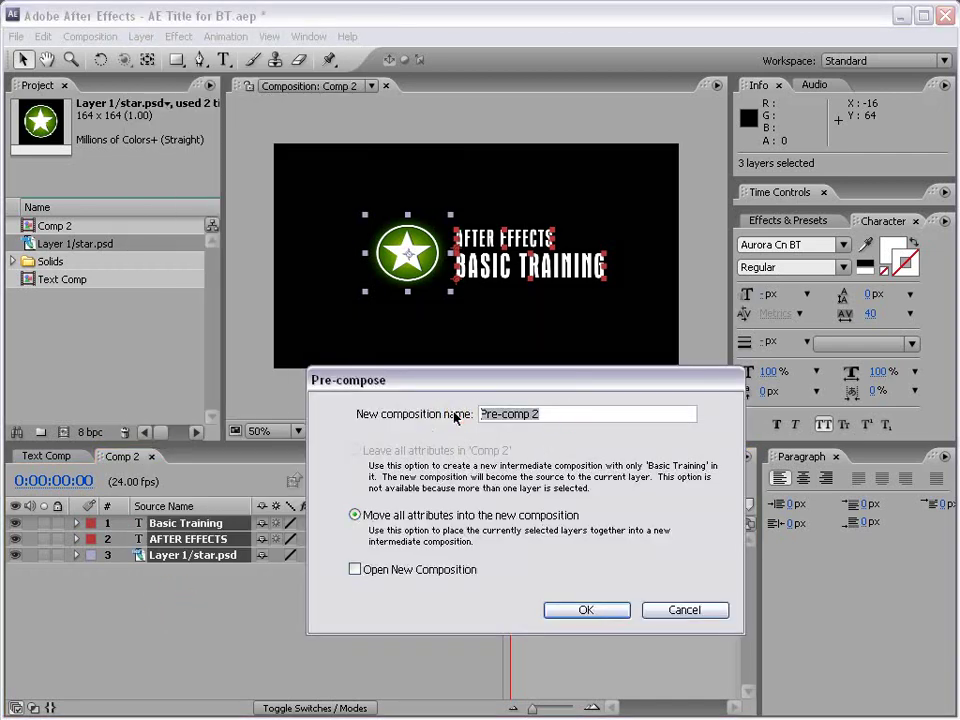
pyautogui.write('LOGO')
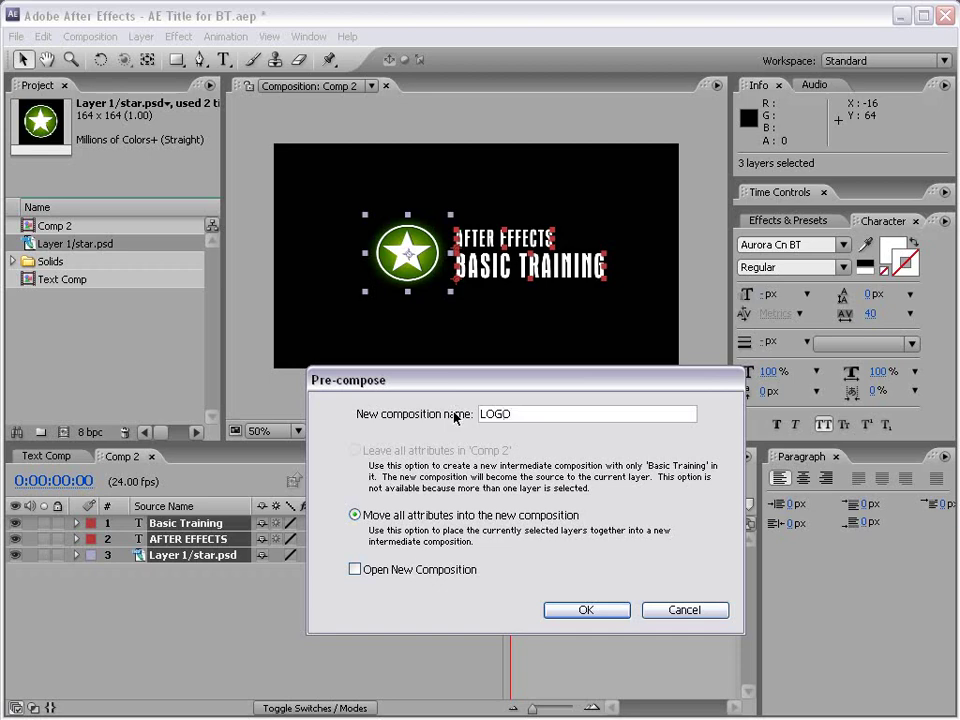
pyautogui.click(585, 609)
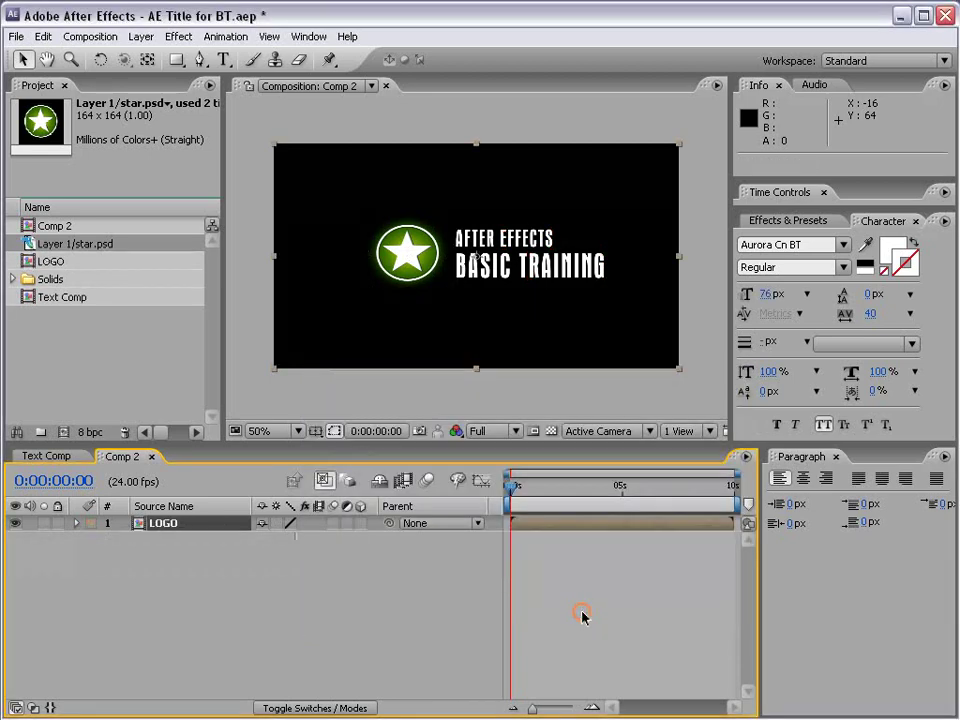
# Try moving the LOGO layer in the composition as a single unit, and undo the move.
pyautogui.click(157, 521)
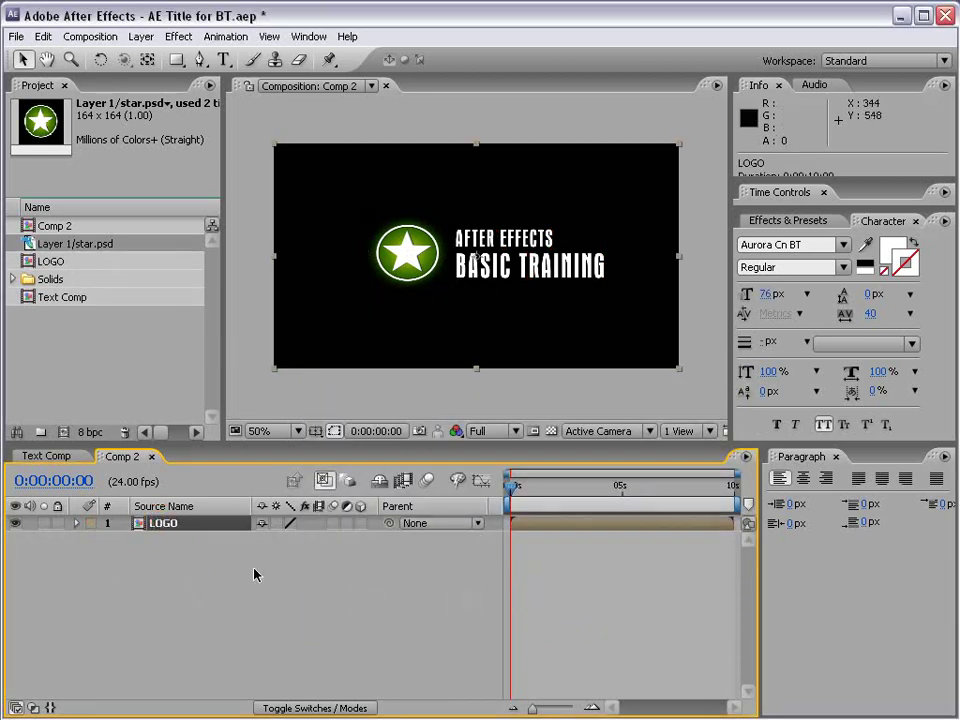
pyautogui.moveTo(461, 238); pyautogui.dragTo(489, 257)
pyautogui.hotkey('ctrl', 'z')
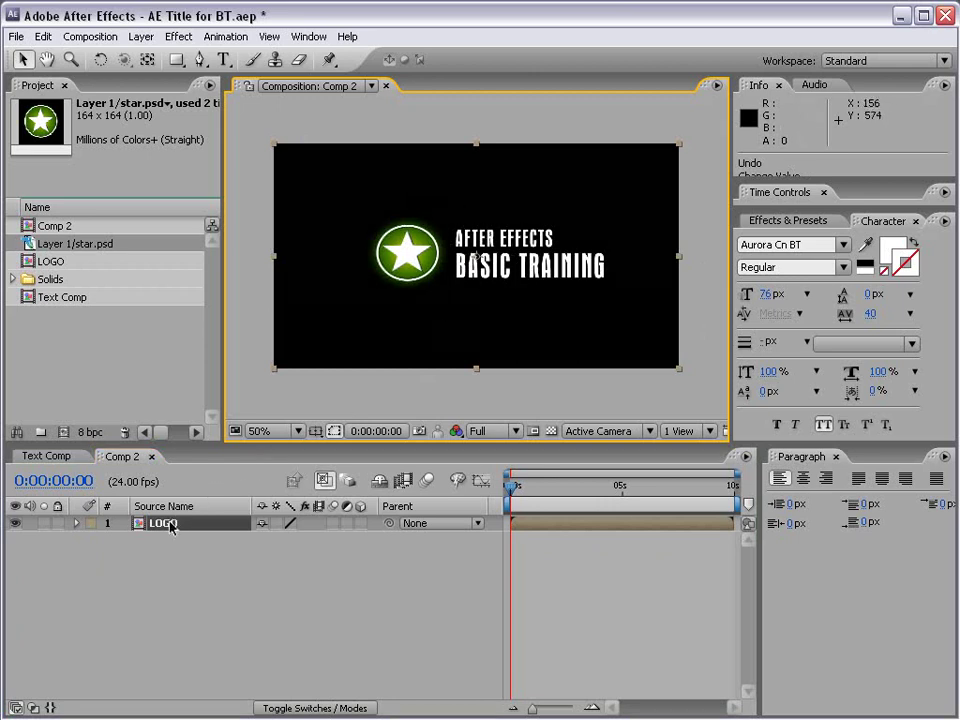
# Open the LOGO composition to examine the layers inside it, and close it to return to Comp 2.
pyautogui.click(36, 261)
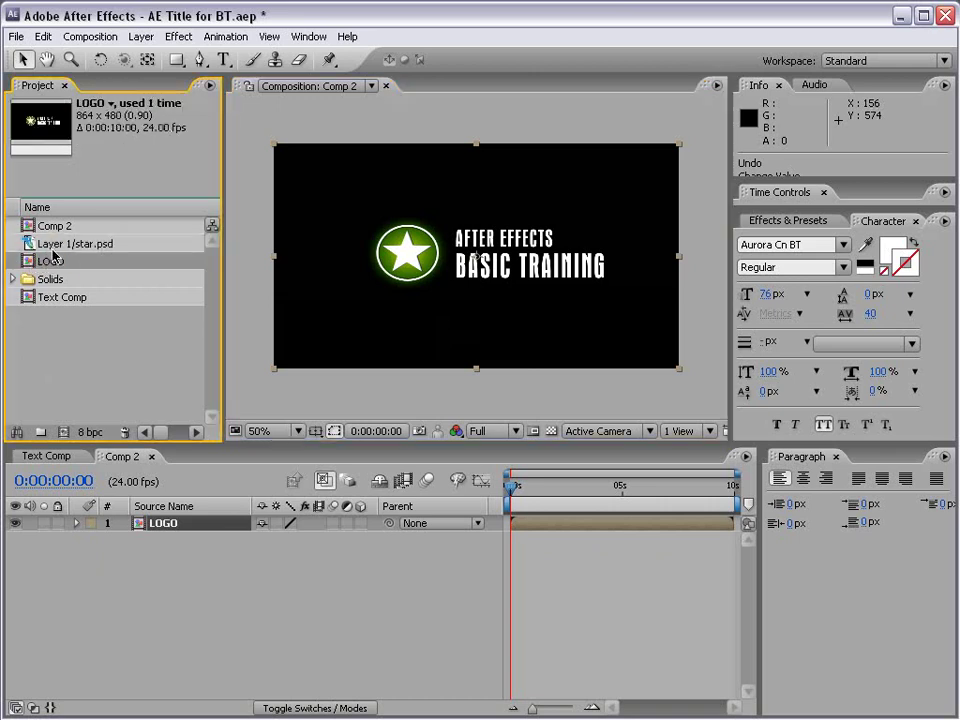
pyautogui.doubleClick(28, 261)
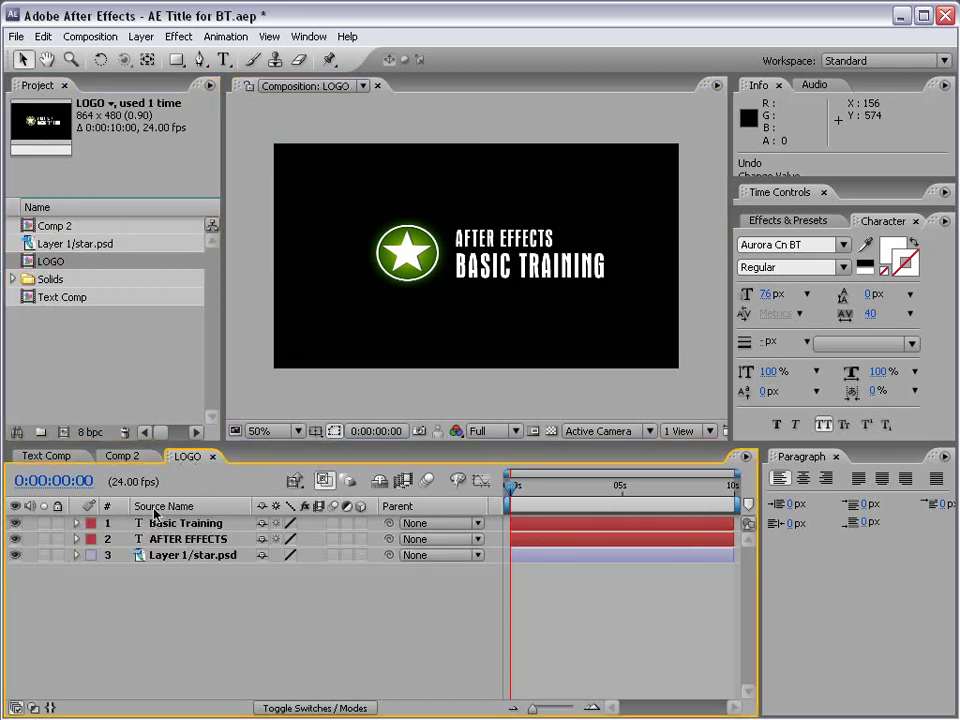
pyautogui.moveTo(508, 487); pyautogui.dragTo(489, 508)
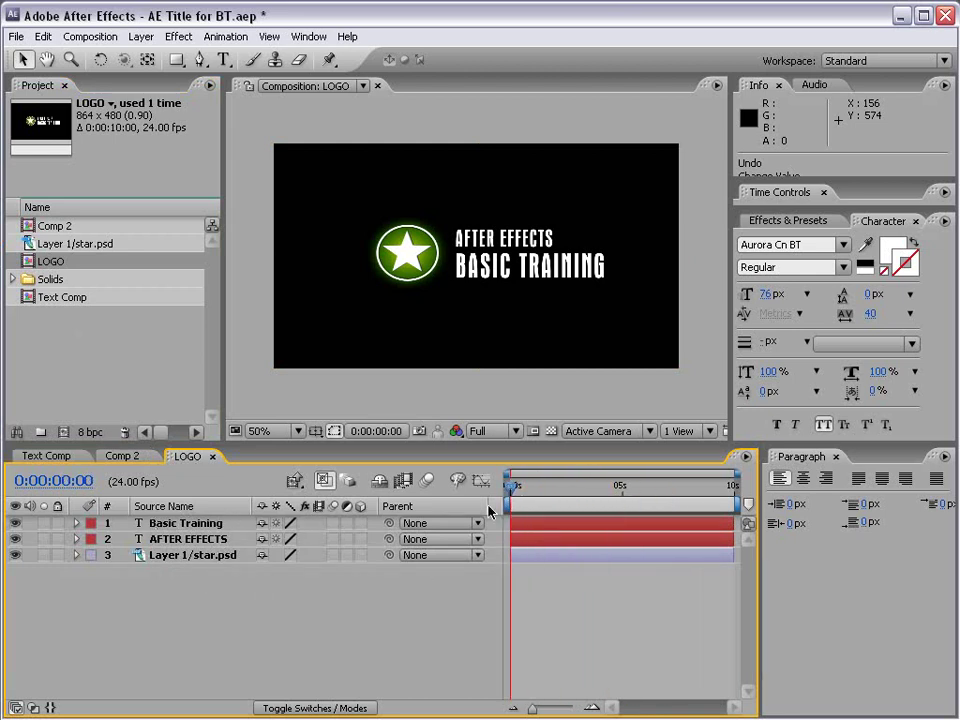
pyautogui.click(213, 457)
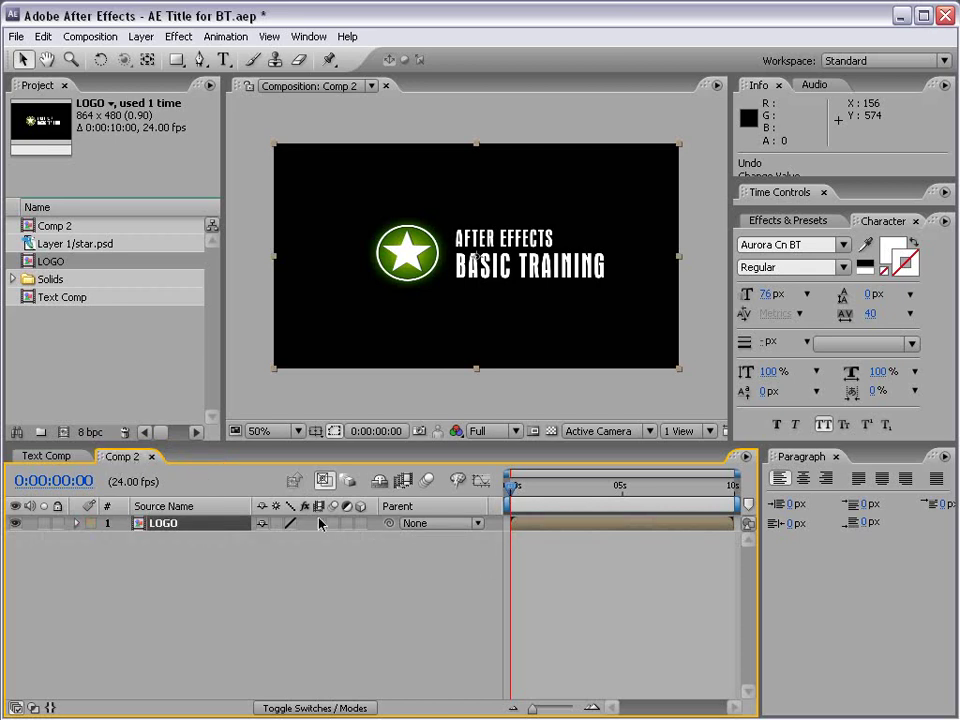
pyautogui.moveTo(509, 510); pyautogui.dragTo(485, 506)
# Create a black solid at composition size, 864 × 480 pixels, and place it beneath the LOGO layer.
pyautogui.click(141, 36)
pyautogui.moveTo(148, 58)
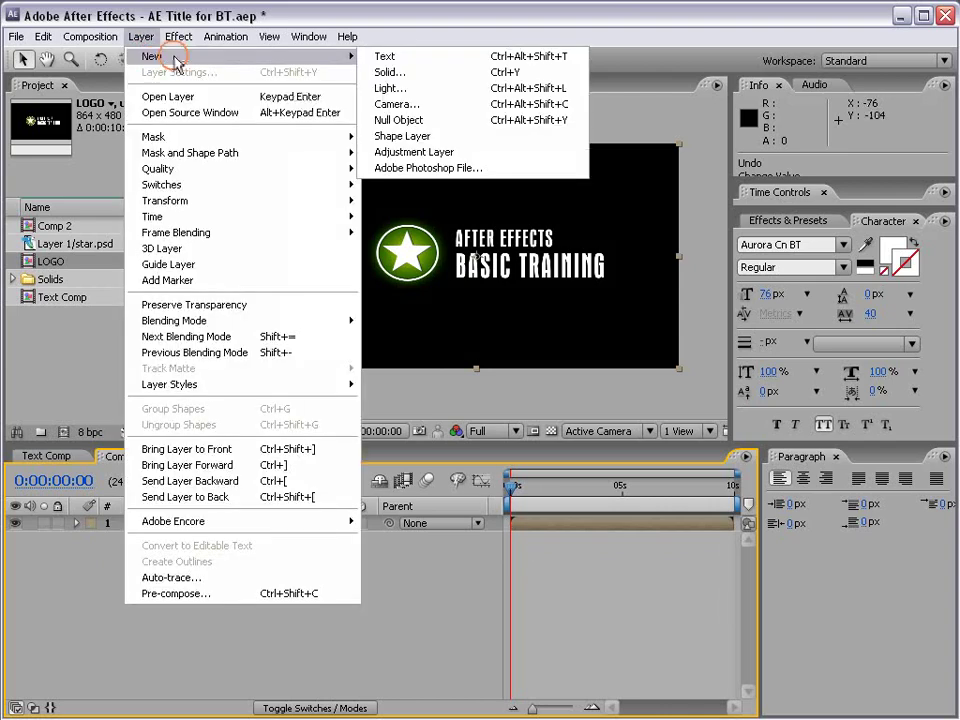
pyautogui.click(437, 80)
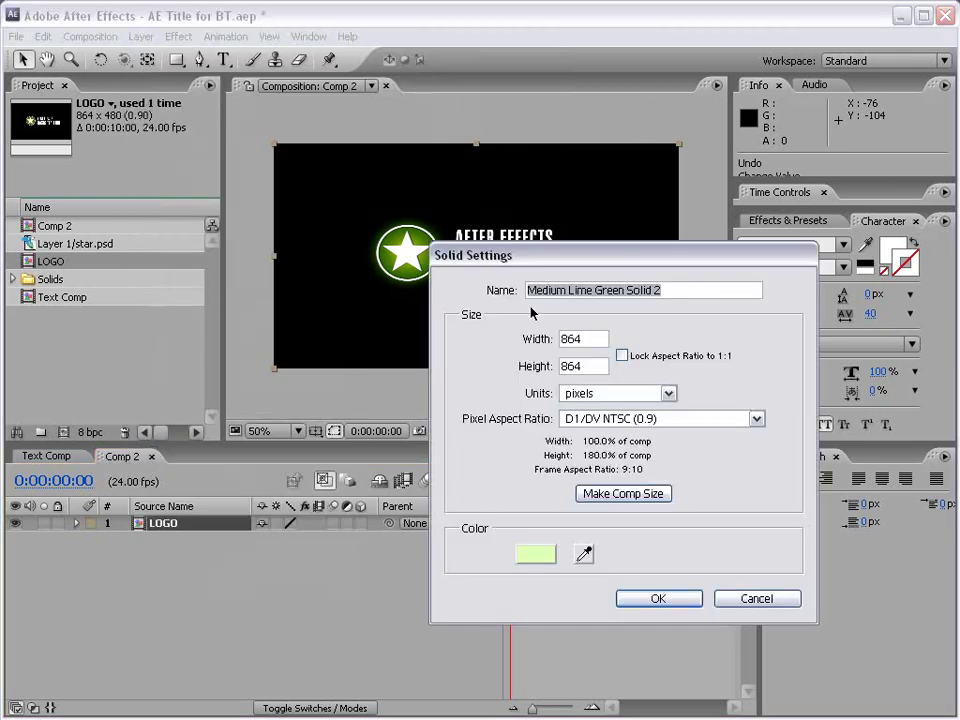
pyautogui.click(548, 555)
pyautogui.moveTo(339, 557); pyautogui.dragTo(471, 696)
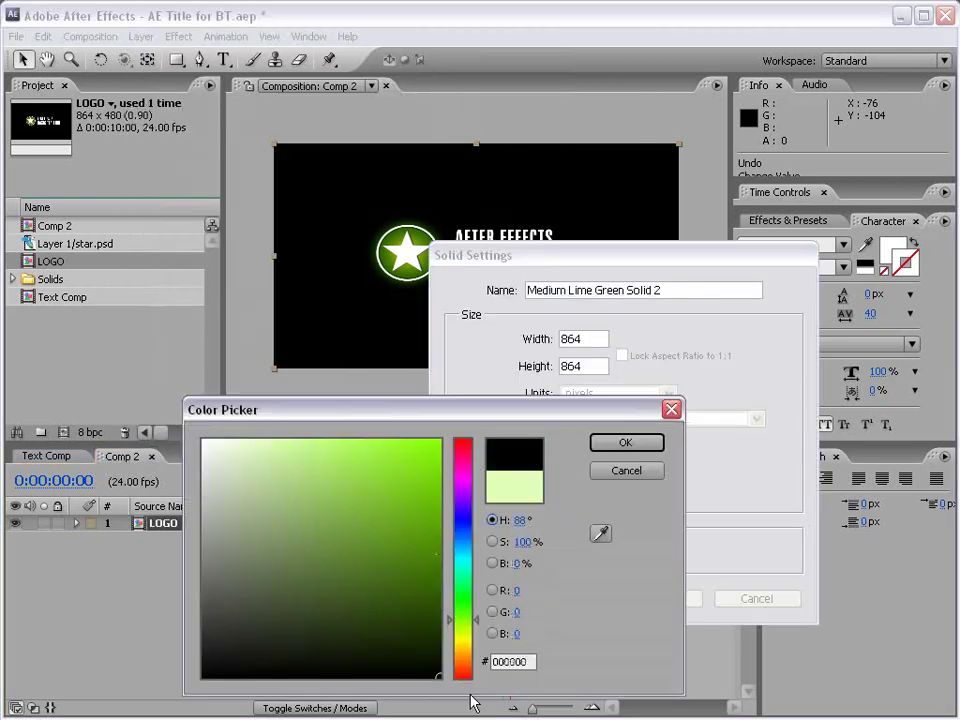
pyautogui.click(624, 443)
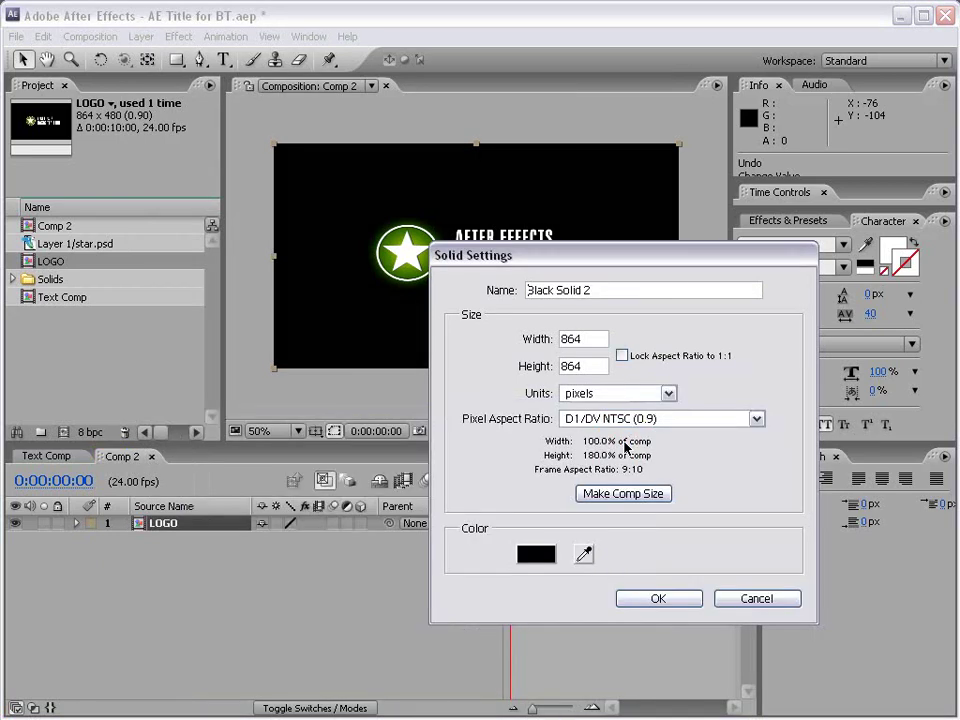
pyautogui.click(619, 494)
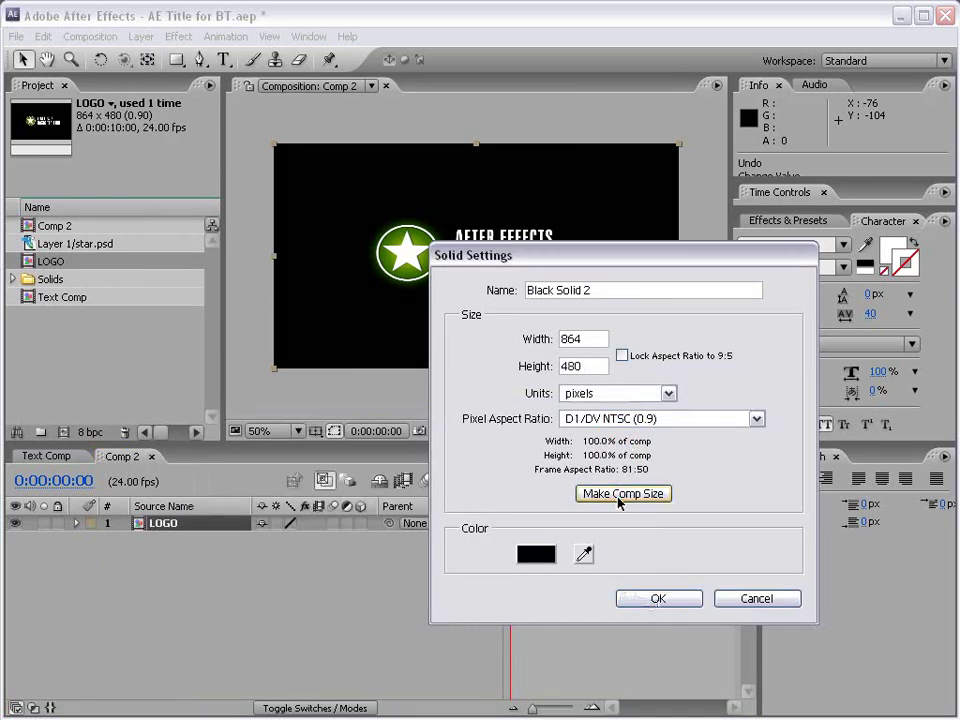
pyautogui.click(657, 599)
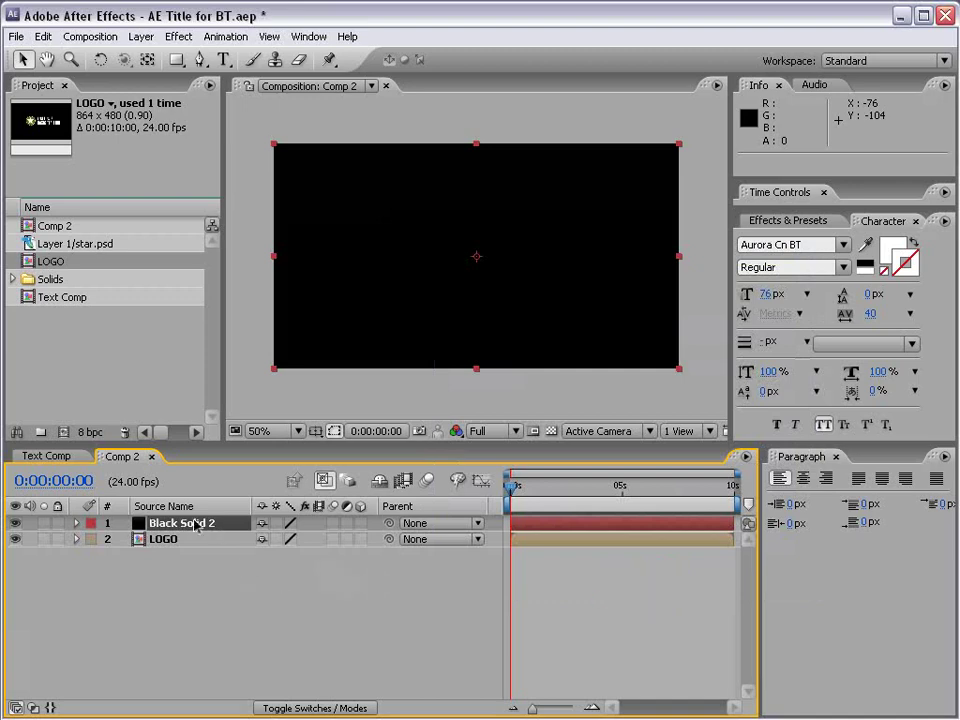
pyautogui.moveTo(180, 526); pyautogui.dragTo(176, 555)
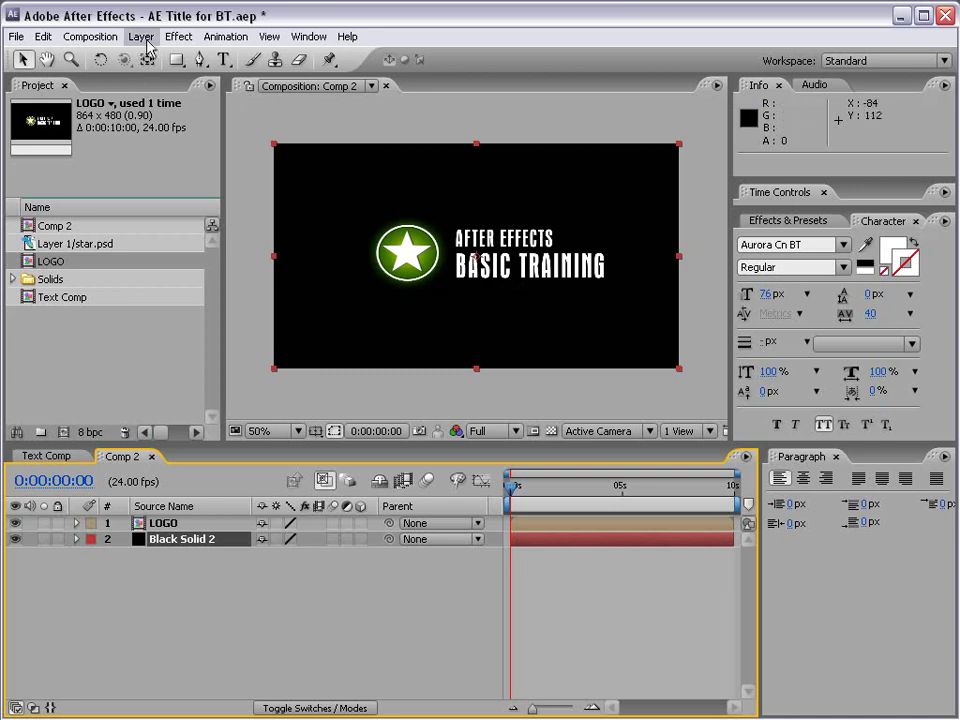
# Apply the Ramp effect to the black solid and widen the effect settings area.
pyautogui.click(180, 40)
pyautogui.moveTo(242, 224)
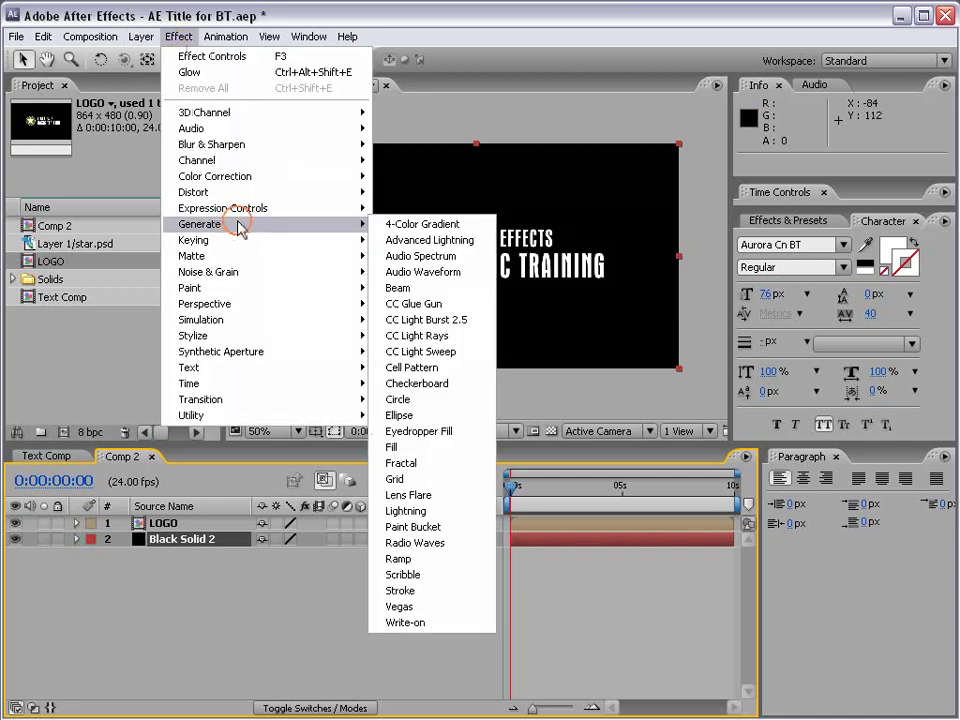
pyautogui.click(432, 558)
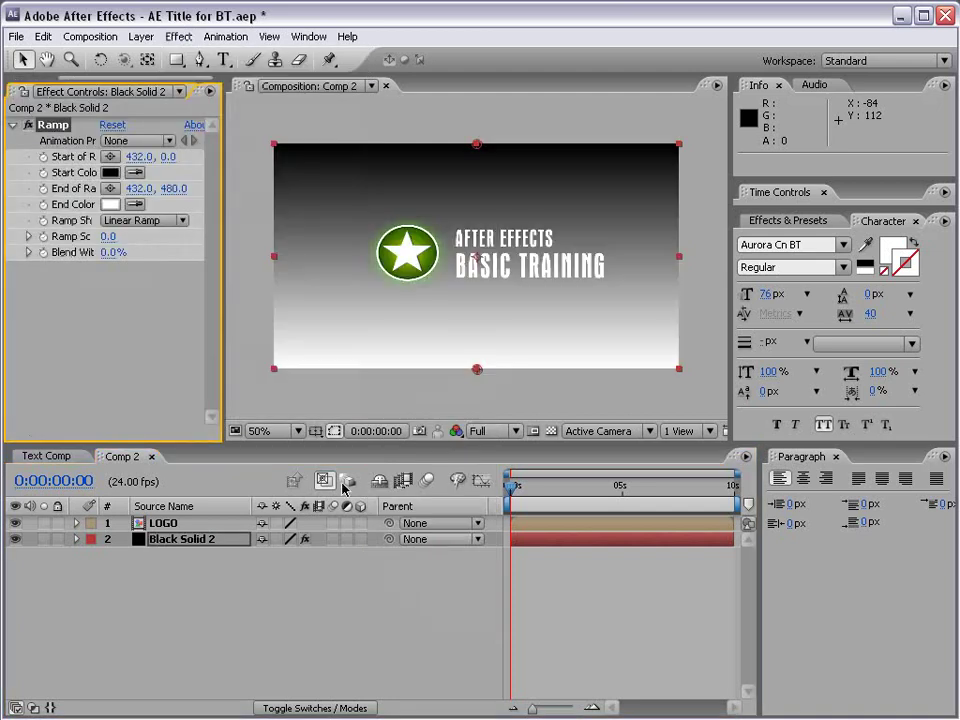
pyautogui.moveTo(224, 238); pyautogui.dragTo(287, 238)
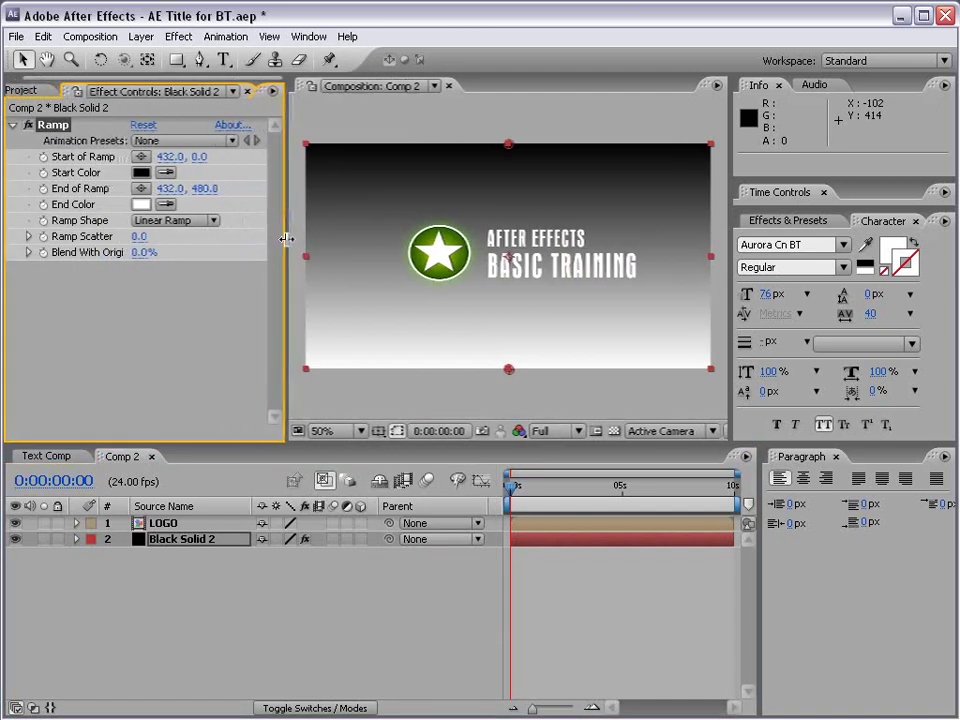
# Change the ramp to a Radial Ramp starting at about 432, 244 and ending at about 432, 564.
pyautogui.click(167, 232)
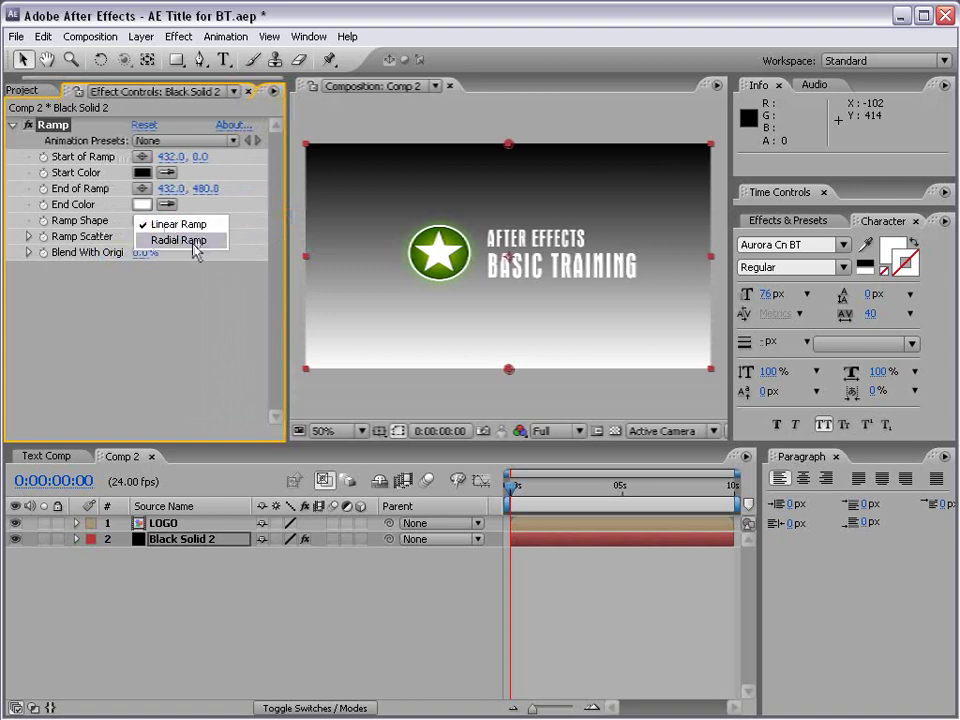
pyautogui.click(192, 245)
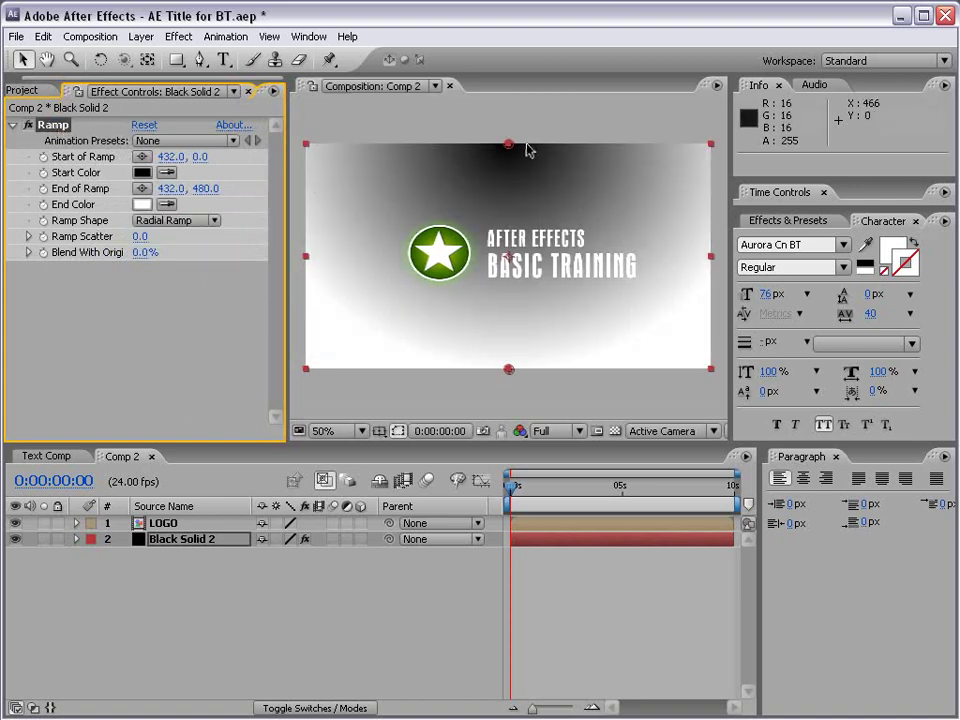
pyautogui.moveTo(509, 146); pyautogui.dragTo(508, 281)
pyautogui.moveTo(508, 367); pyautogui.dragTo(509, 415)
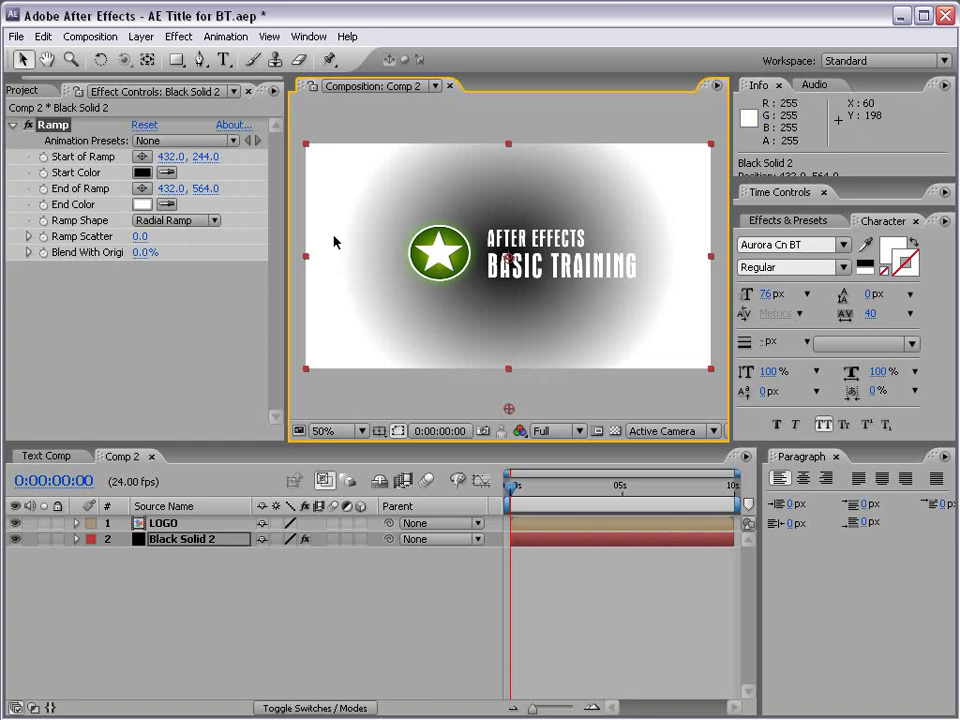
# Set the ramp's start color to dark green and its end color to black.
pyautogui.click(143, 173)
pyautogui.click(469, 606)
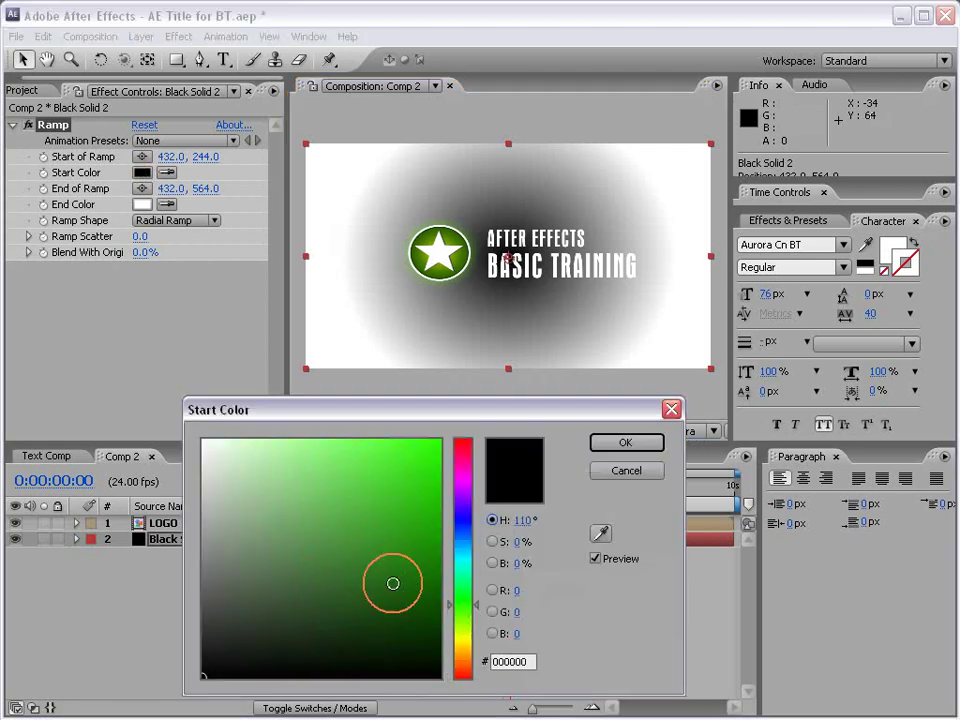
pyautogui.moveTo(393, 583)
pyautogui.mouseDown()
pyautogui.moveTo(431, 589)
pyautogui.moveTo(441, 604)
pyautogui.mouseUp()
pyautogui.click(605, 443)
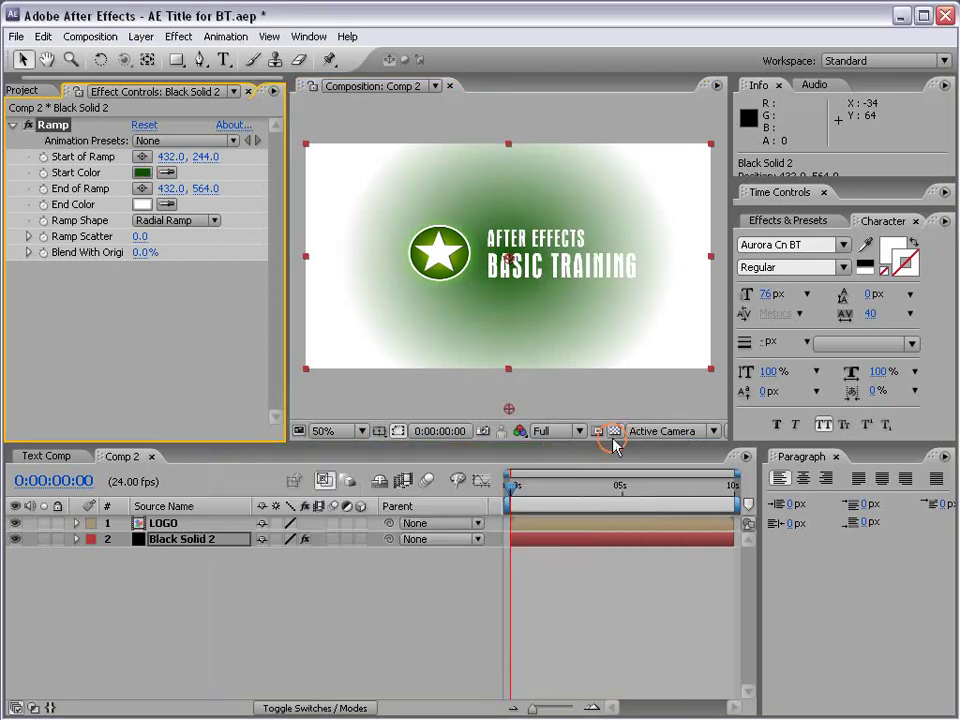
pyautogui.click(150, 206)
pyautogui.moveTo(440, 560); pyautogui.dragTo(445, 682)
pyautogui.click(627, 443)
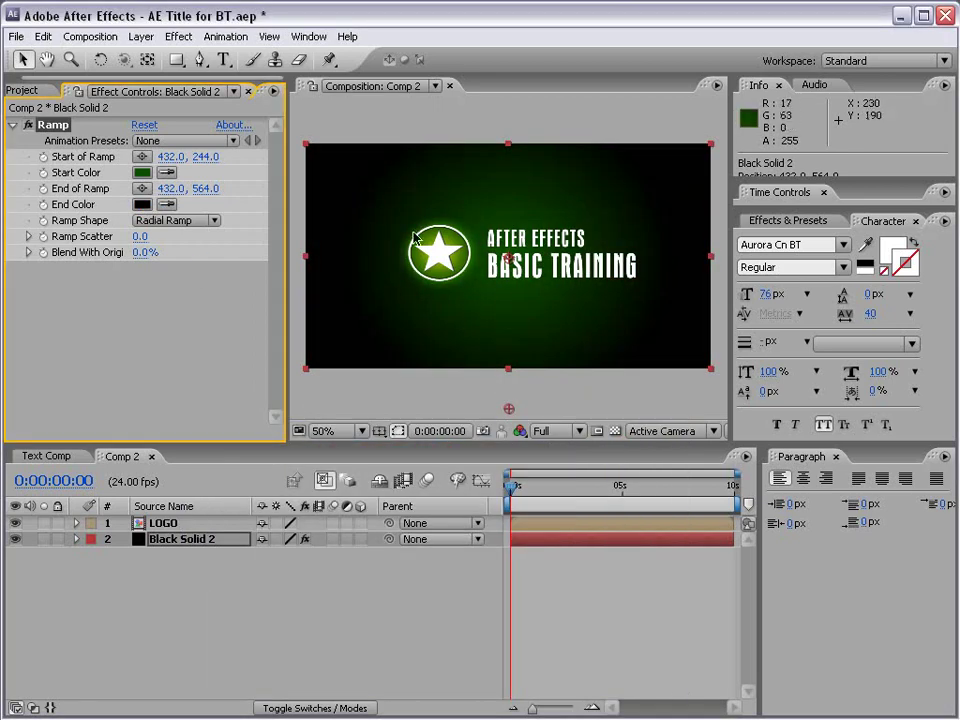
# Turn the LOGO layer into a 3D layer.
pyautogui.press('.')
pyautogui.press(',')
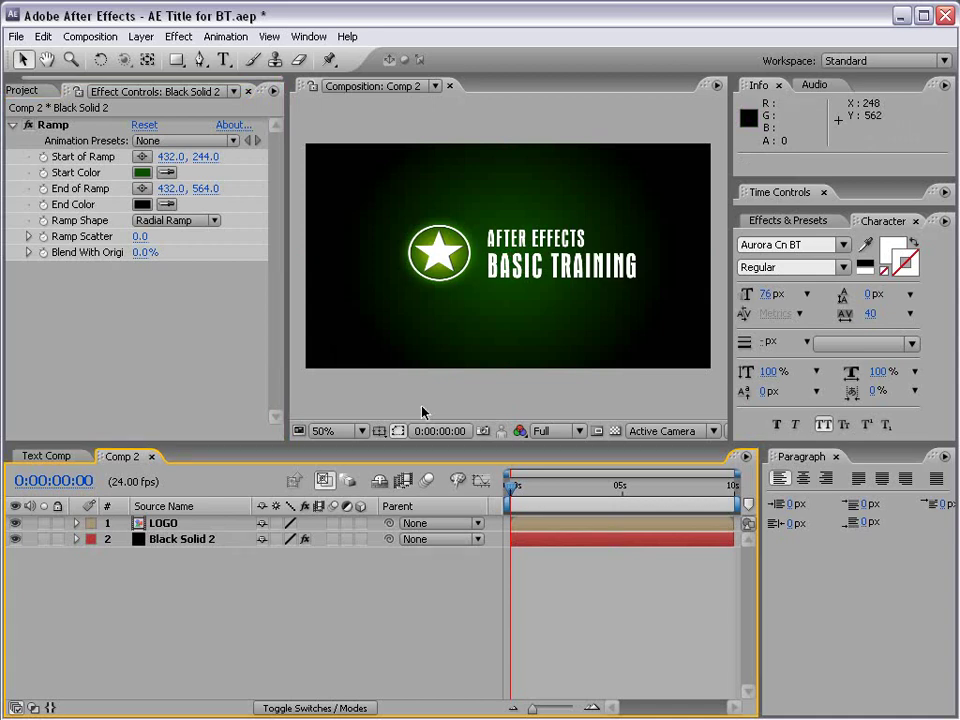
pyautogui.click(163, 525)
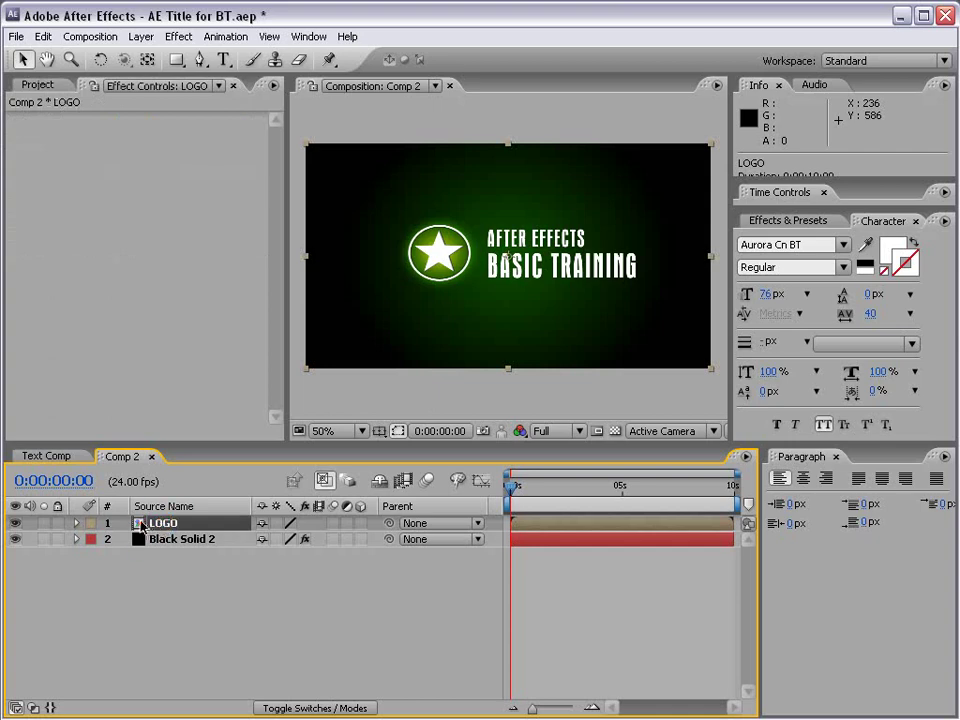
pyautogui.click(362, 524)
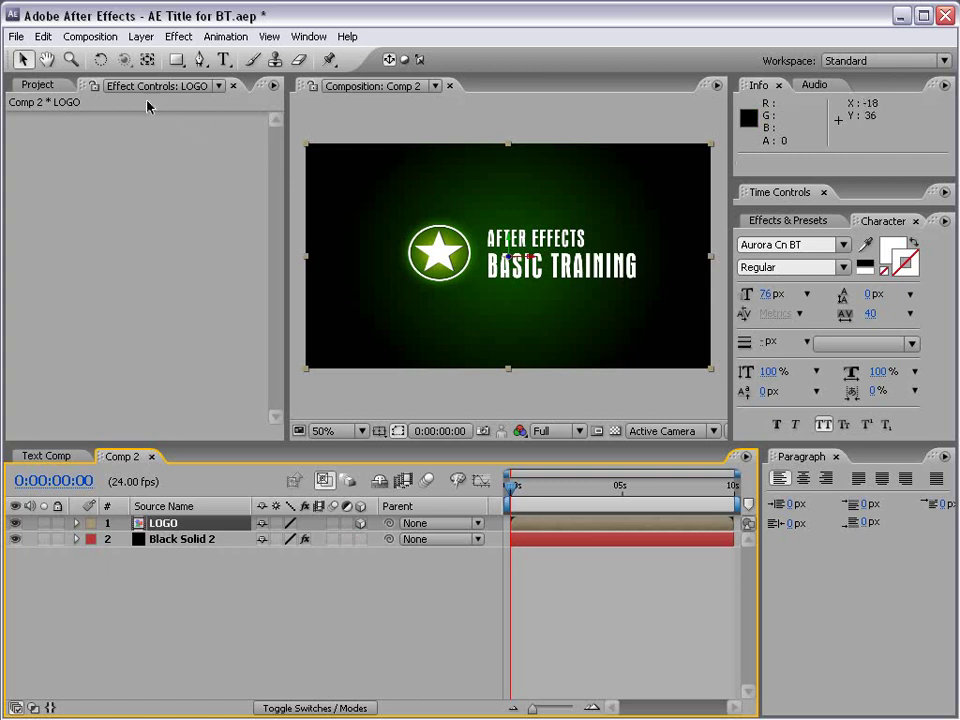
# Try rotating the LOGO layer in 3D space with the Rotation tool, and undo the rotation.
pyautogui.click(99, 60)
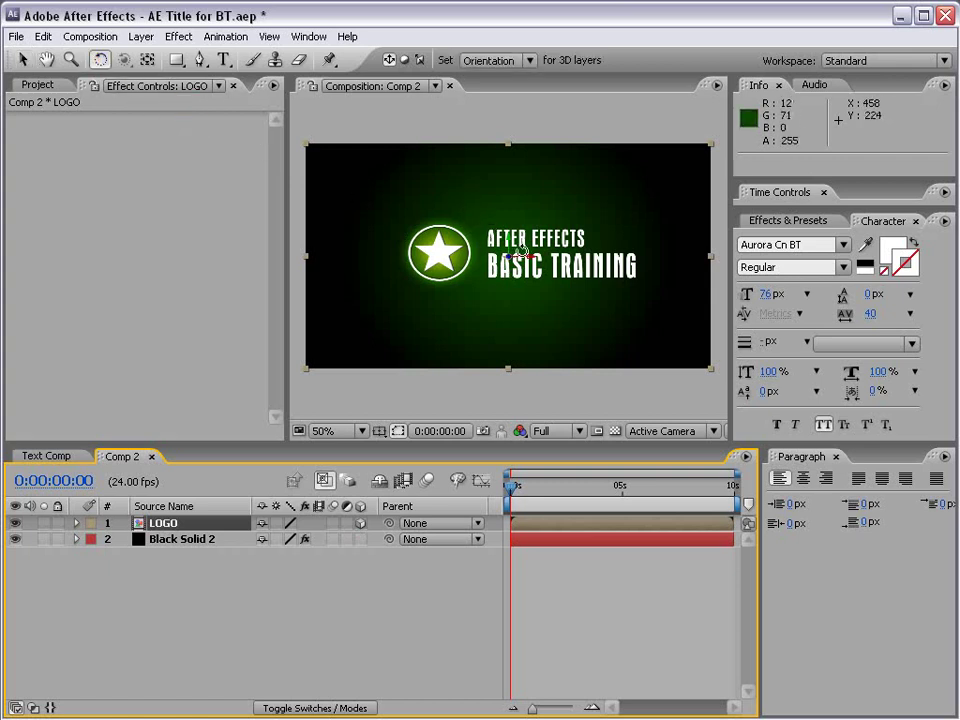
pyautogui.moveTo(511, 245); pyautogui.dragTo(533, 246)
pyautogui.hotkey('ctrl', 'z')
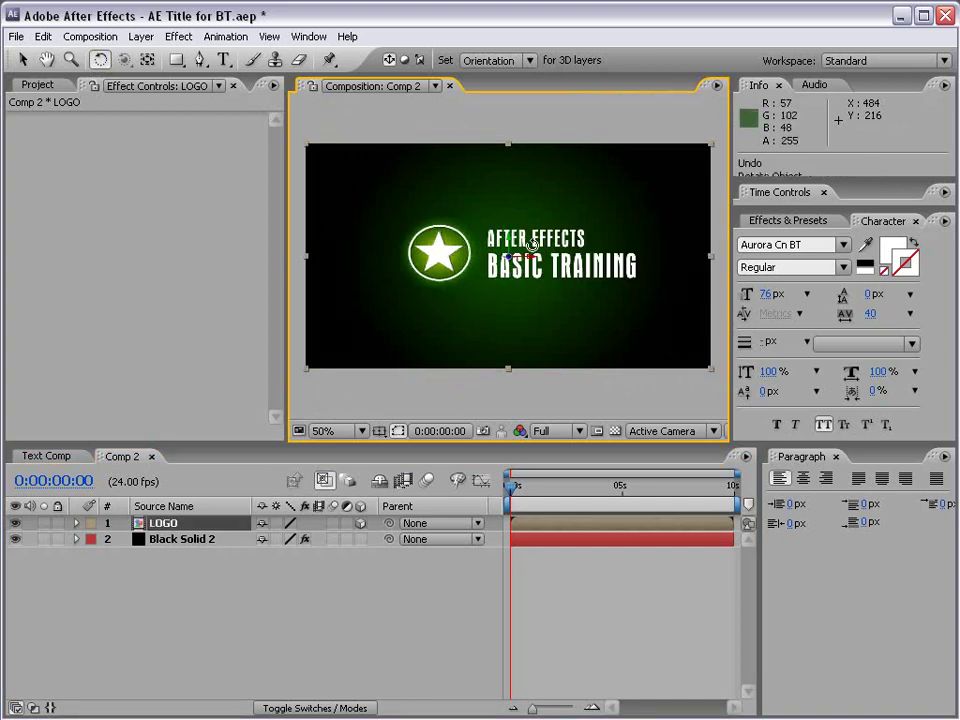
pyautogui.press('v')
pyautogui.click(591, 611)
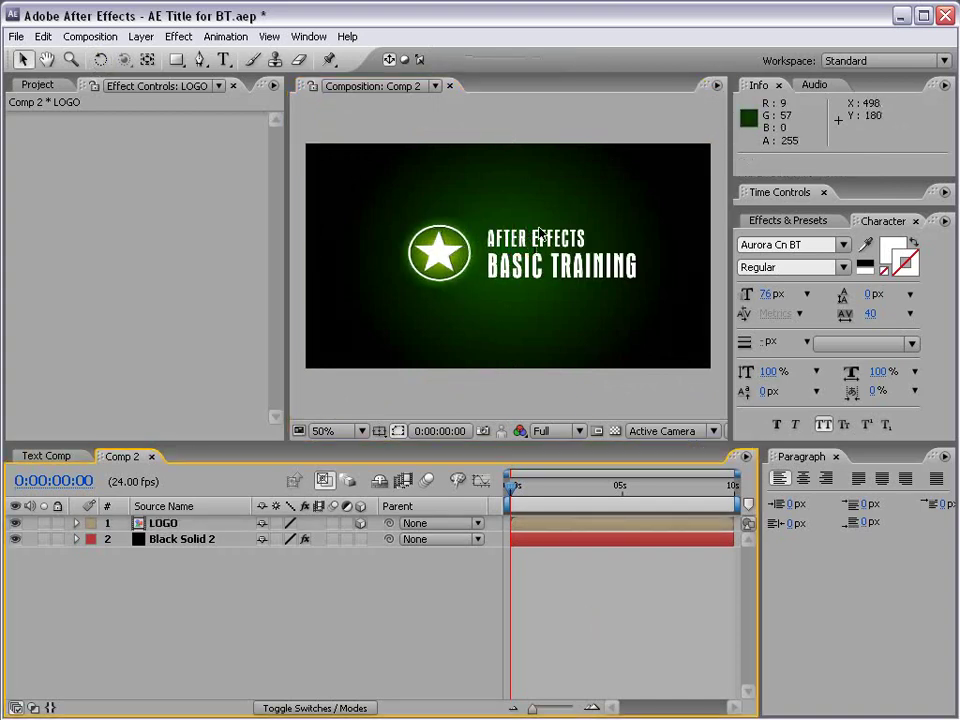
# Add a new camera named Camera 1 with the 50mm preset to the composition.
pyautogui.click(141, 37)
pyautogui.moveTo(145, 57)
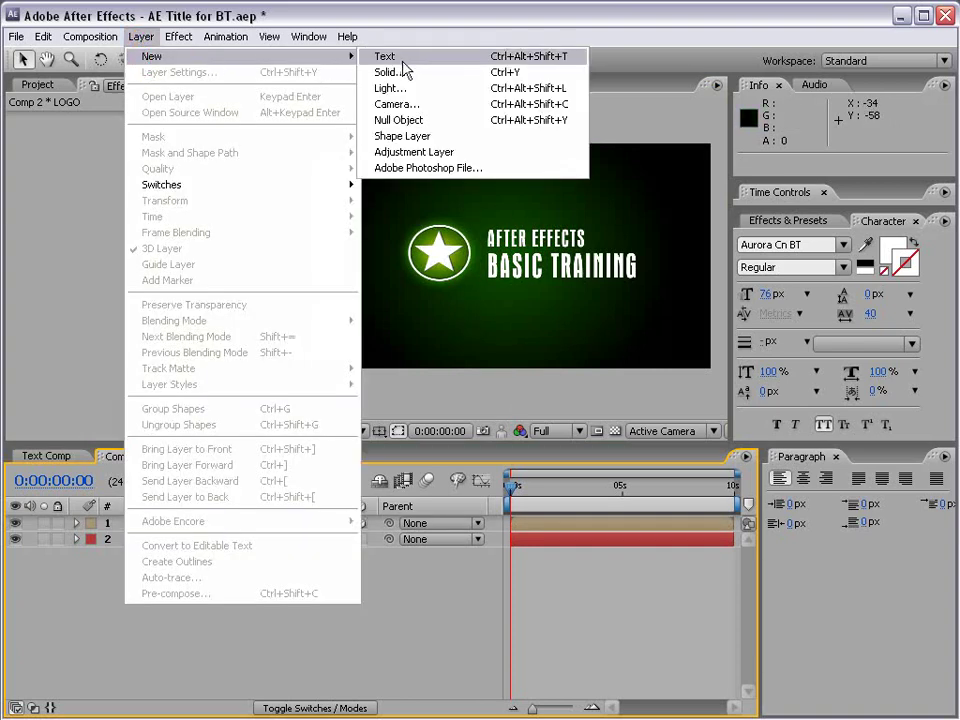
pyautogui.click(437, 105)
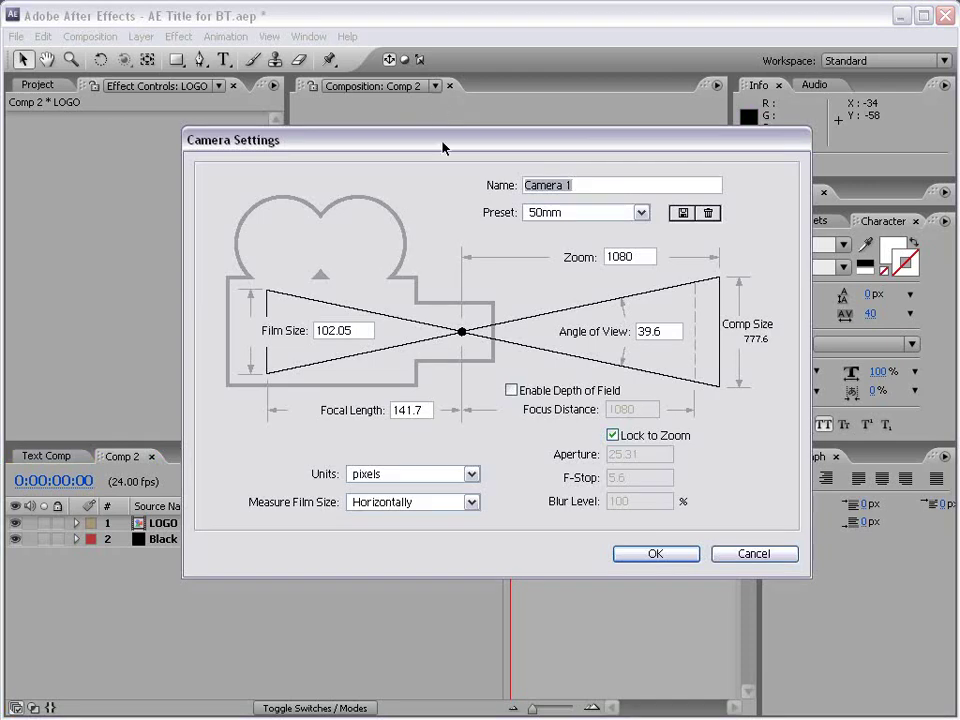
pyautogui.click(640, 212)
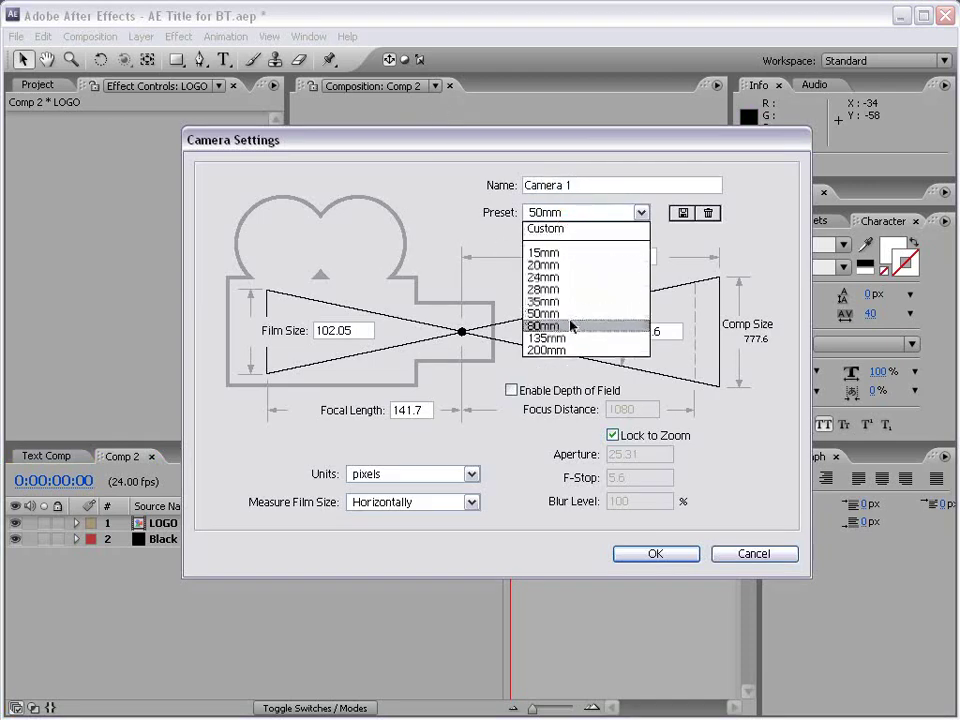
pyautogui.click(556, 316)
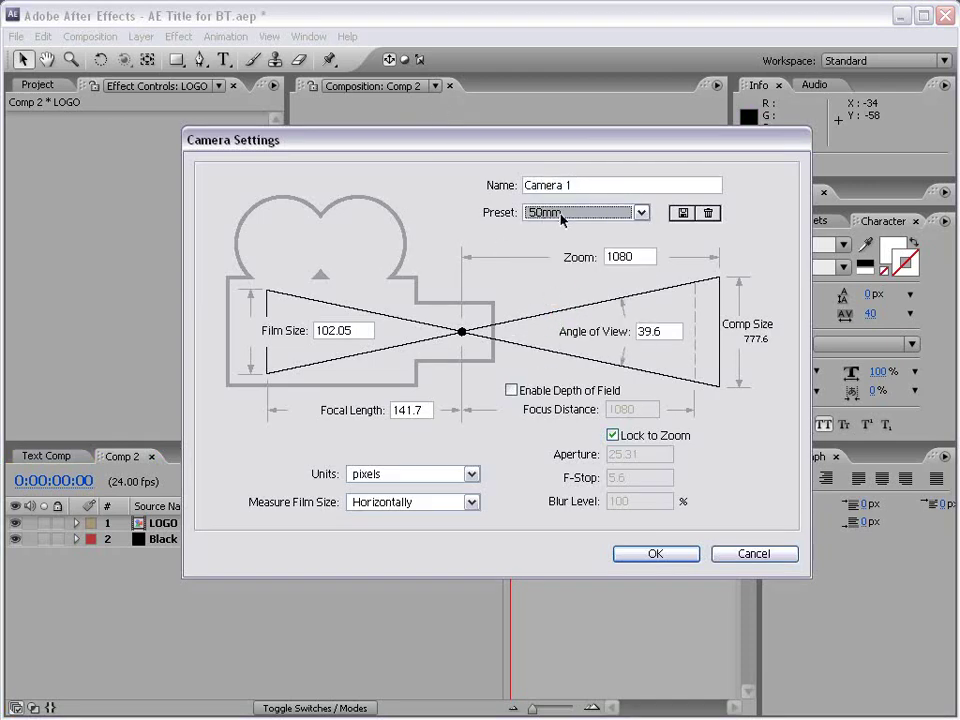
pyautogui.click(655, 554)
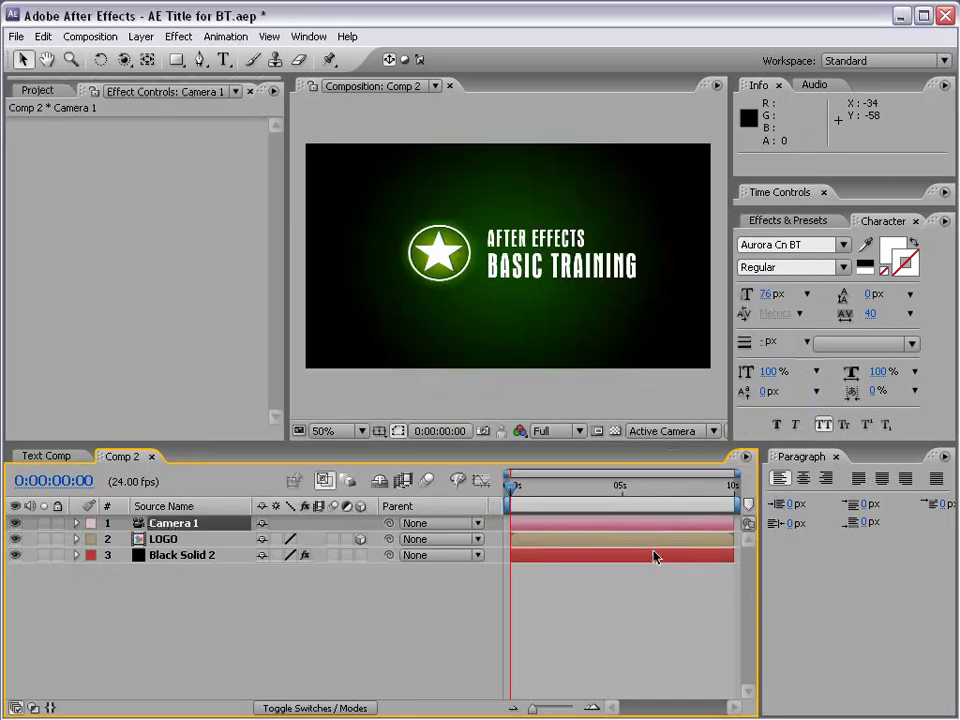
# Try orbiting Camera 1 around the logo with the Orbit Camera Tool, and undo the camera move.
pyautogui.click(171, 524)
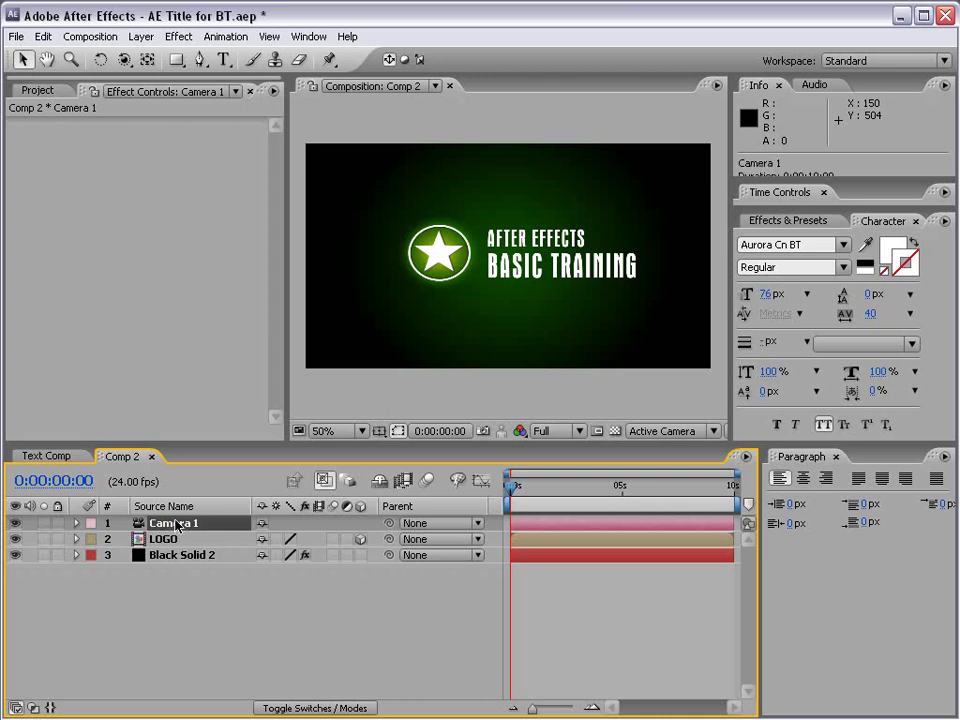
pyautogui.moveTo(124, 60); pyautogui.dragTo(150, 66)
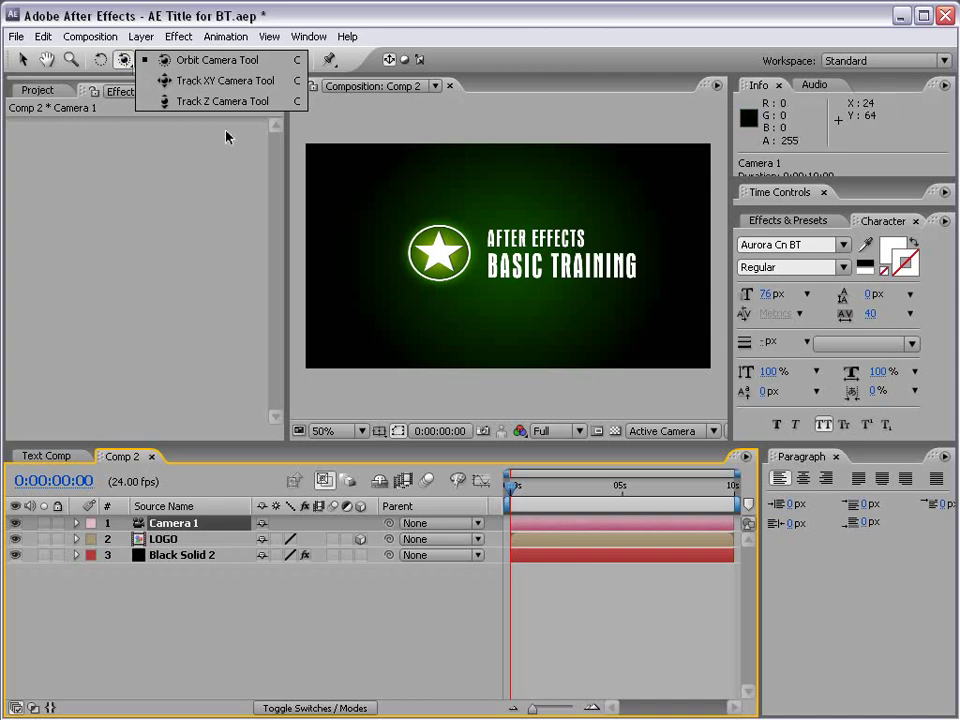
pyautogui.click(217, 61)
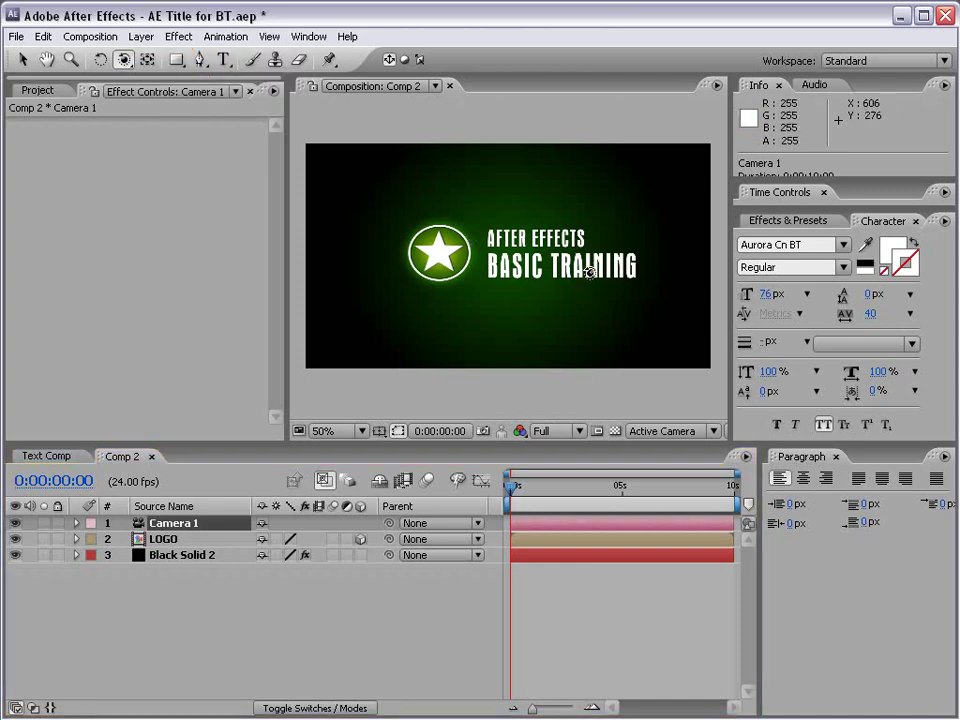
pyautogui.moveTo(508, 276); pyautogui.dragTo(533, 262)
pyautogui.hotkey('ctrl', 'z')
pyautogui.press('v')
pyautogui.click(322, 609)
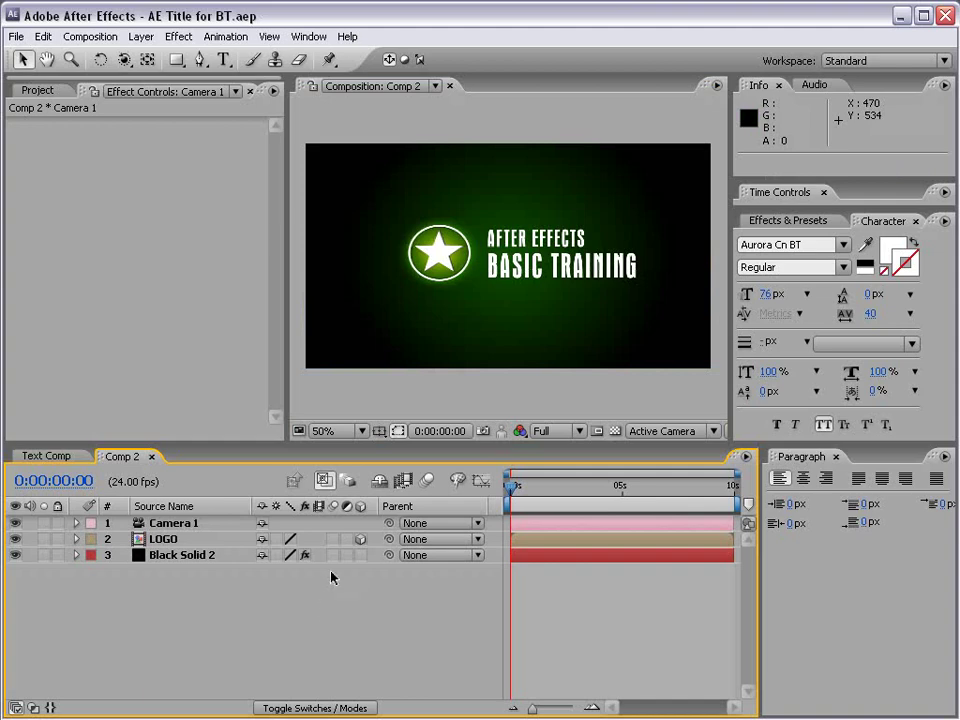
# Create another black solid at composition size, 864 × 480 pixels, above the camera layer.
pyautogui.click(140, 37)
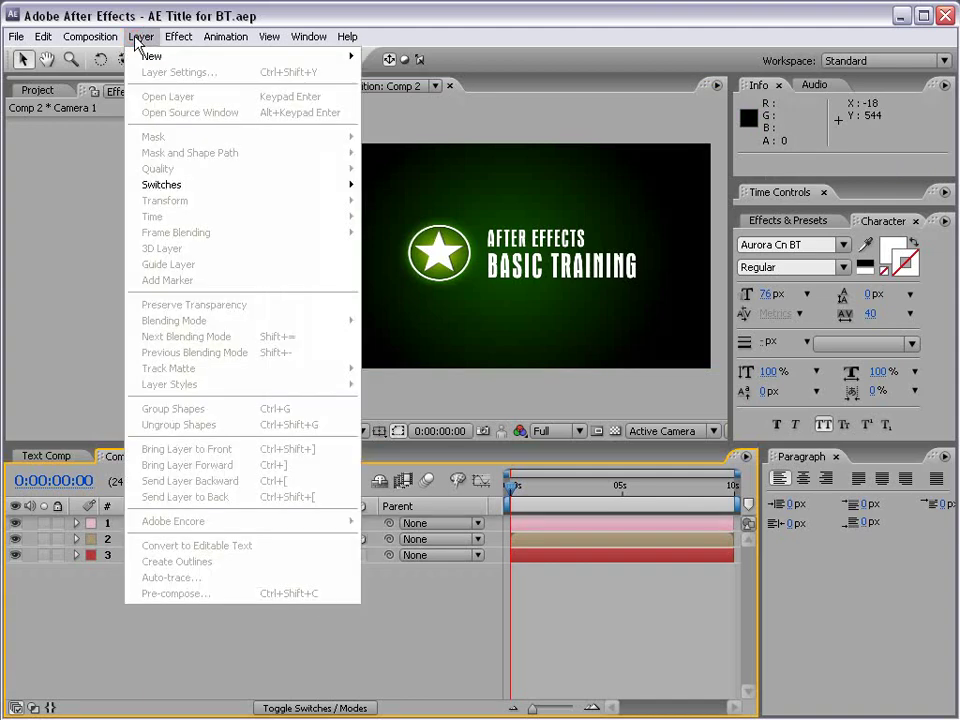
pyautogui.moveTo(150, 57)
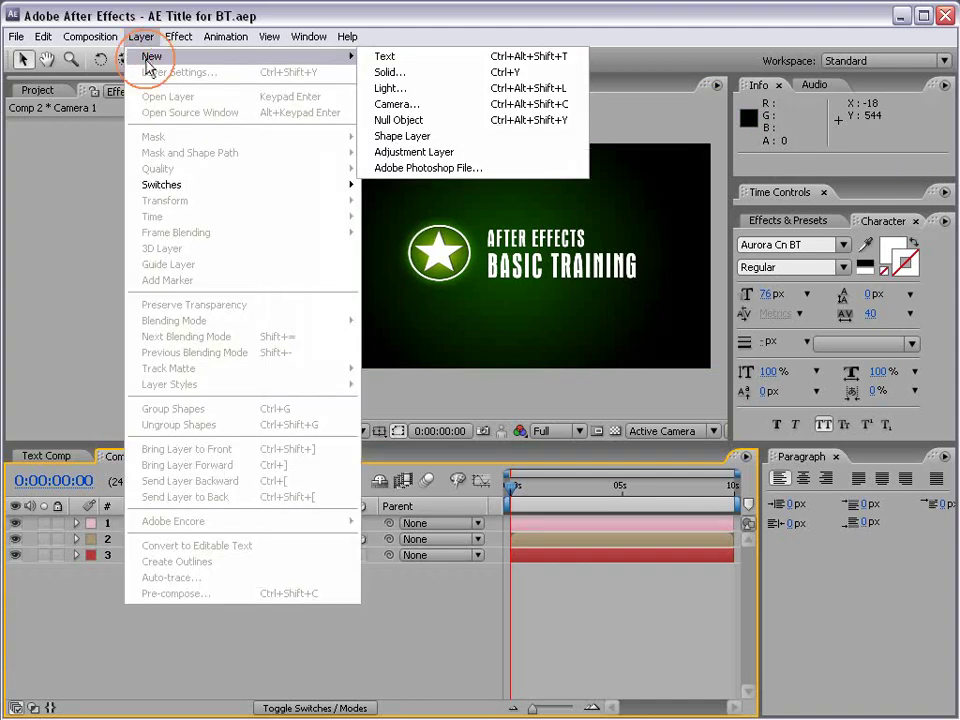
pyautogui.click(401, 75)
pyautogui.click(620, 498)
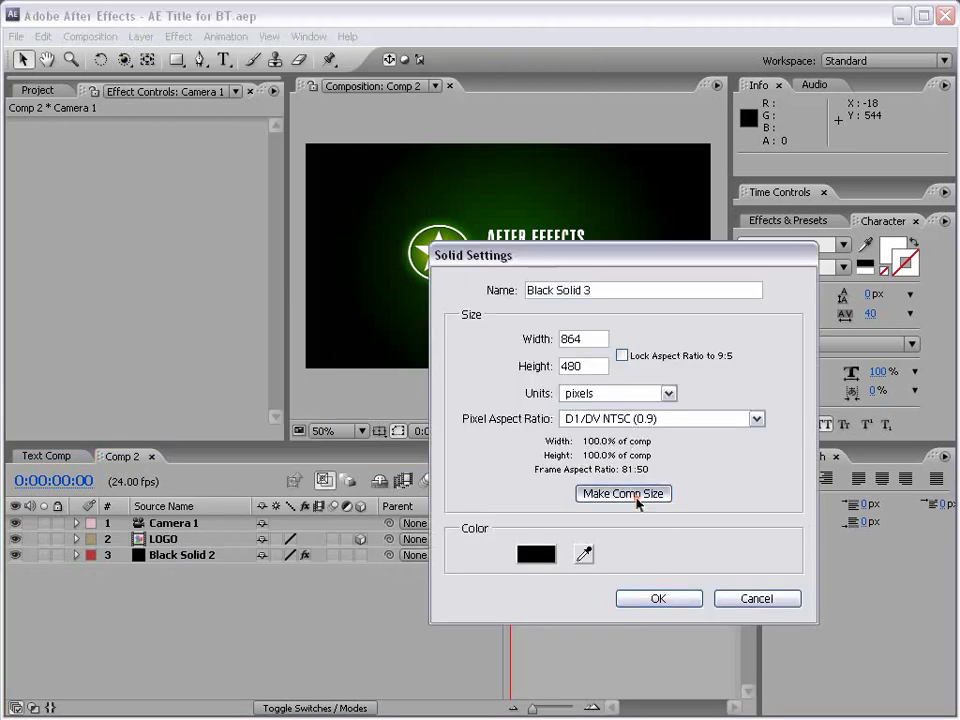
pyautogui.click(658, 597)
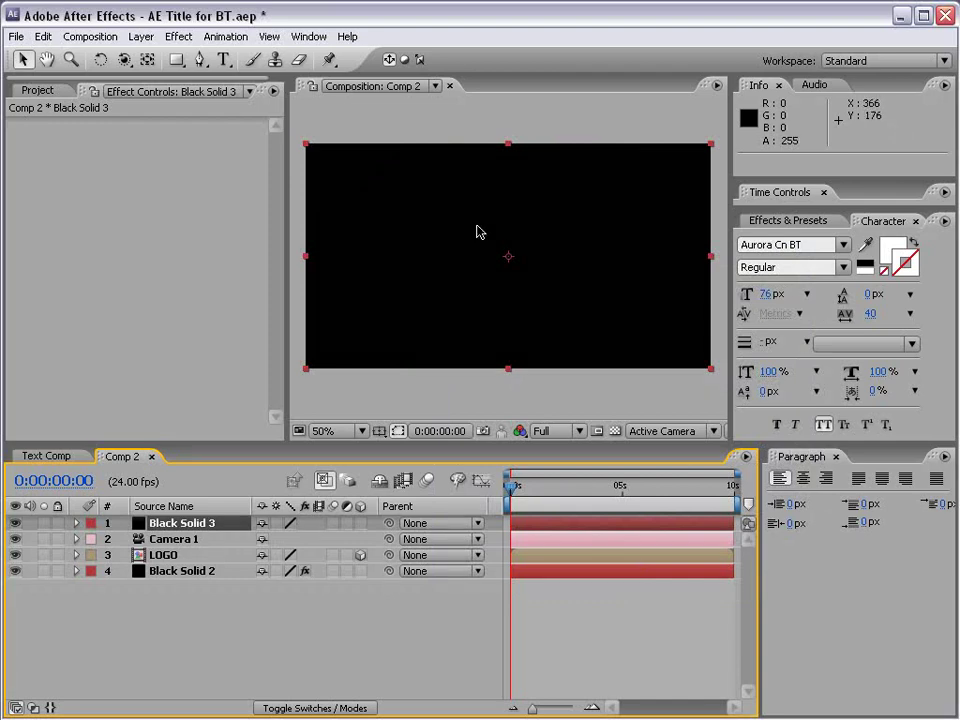
# Find the CC Particle World effect by searching for "partic" and apply it to the new black solid.
pyautogui.click(800, 221)
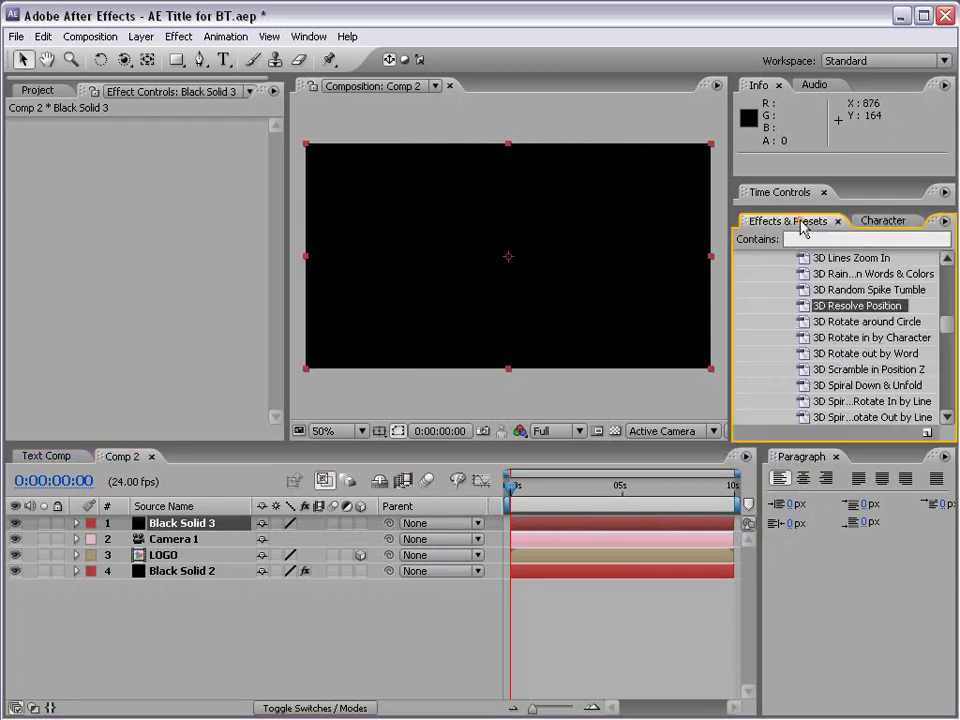
pyautogui.click(820, 239)
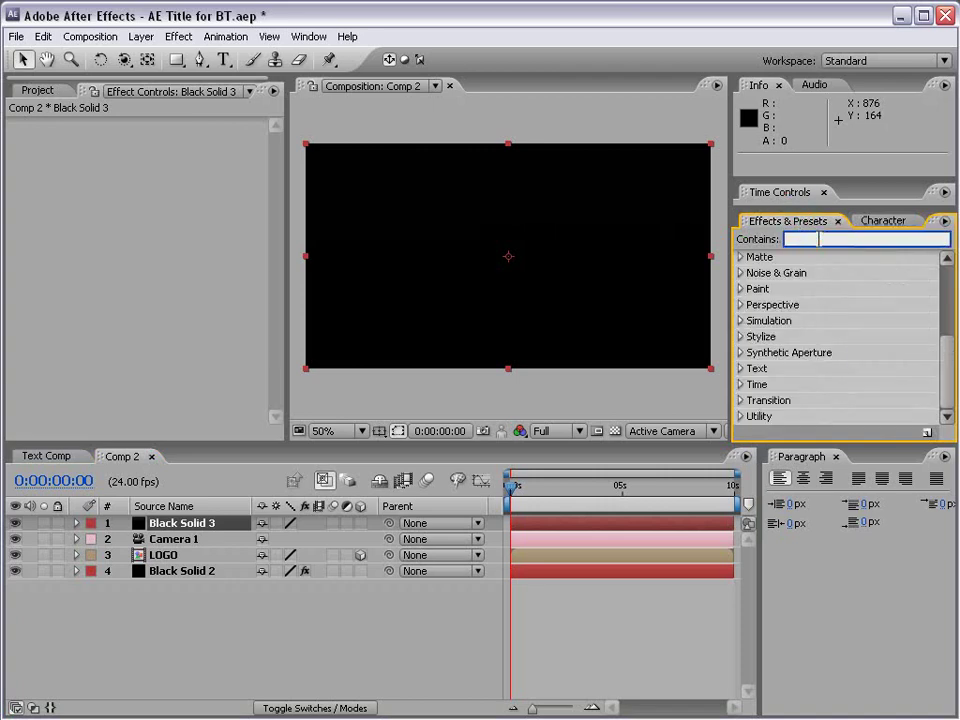
pyautogui.write('partic')
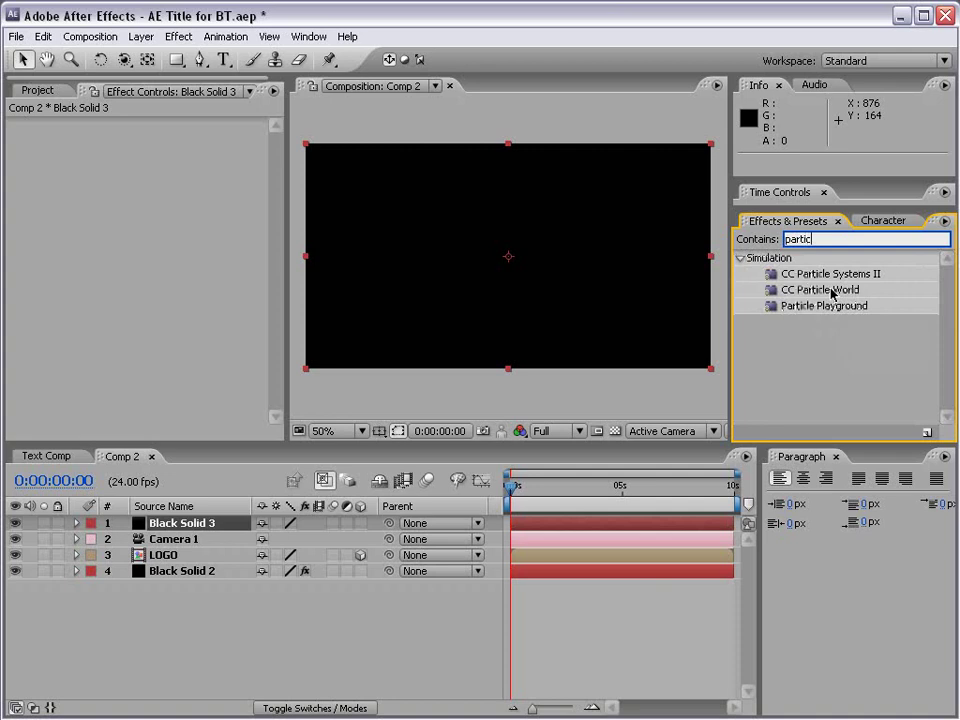
pyautogui.click(794, 290)
pyautogui.moveTo(780, 292); pyautogui.dragTo(470, 268)
# Rename the solid layer with the particle effect as Particles.
pyautogui.click(180, 524)
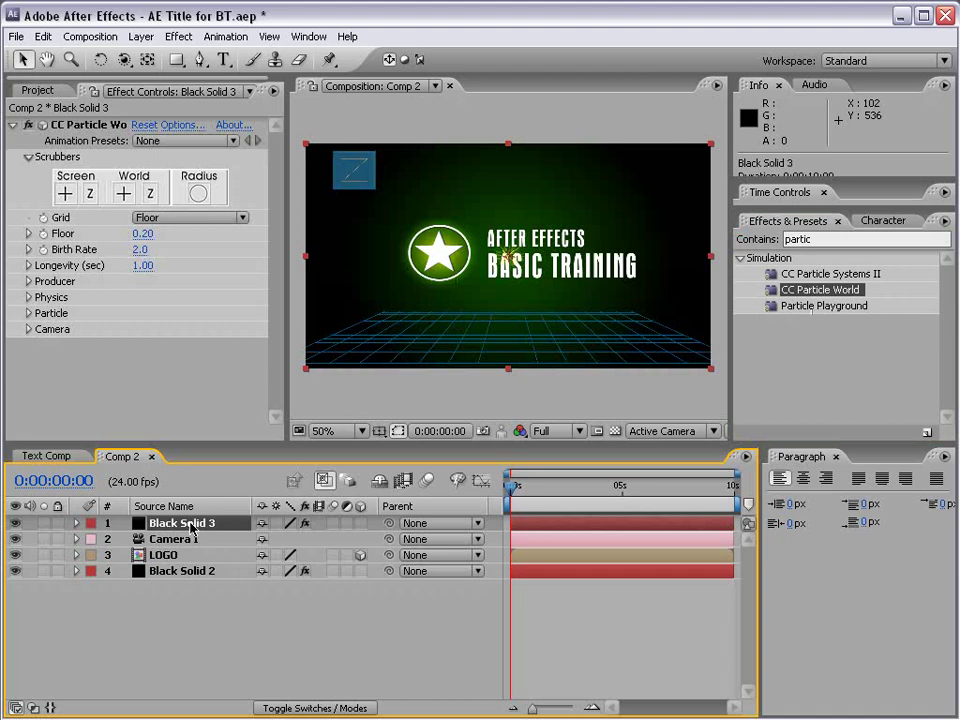
pyautogui.press('Return')
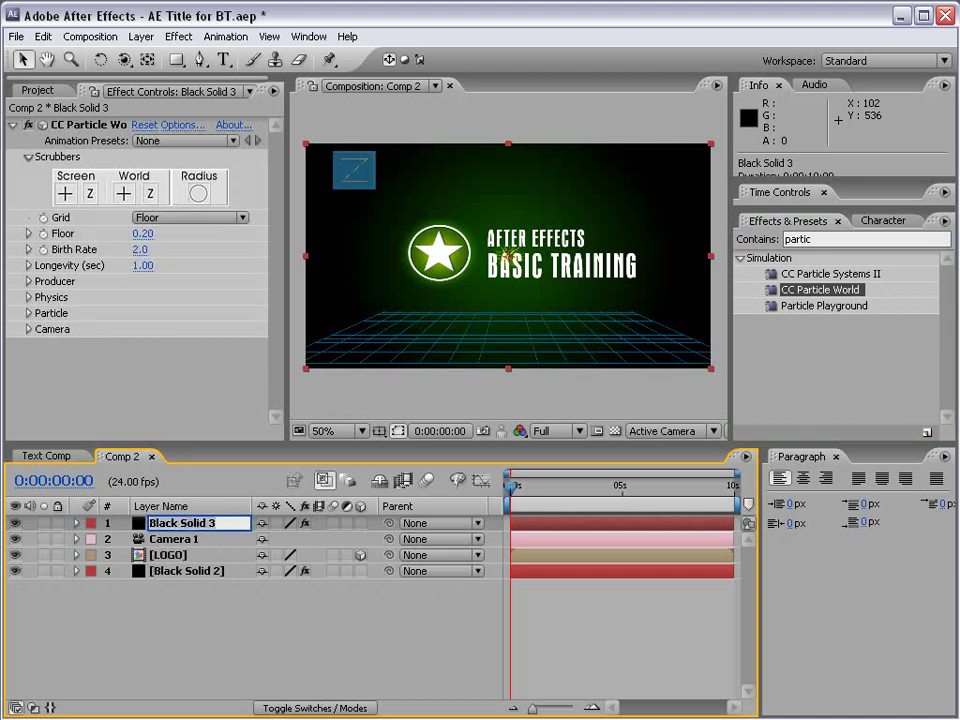
pyautogui.write('Particles')
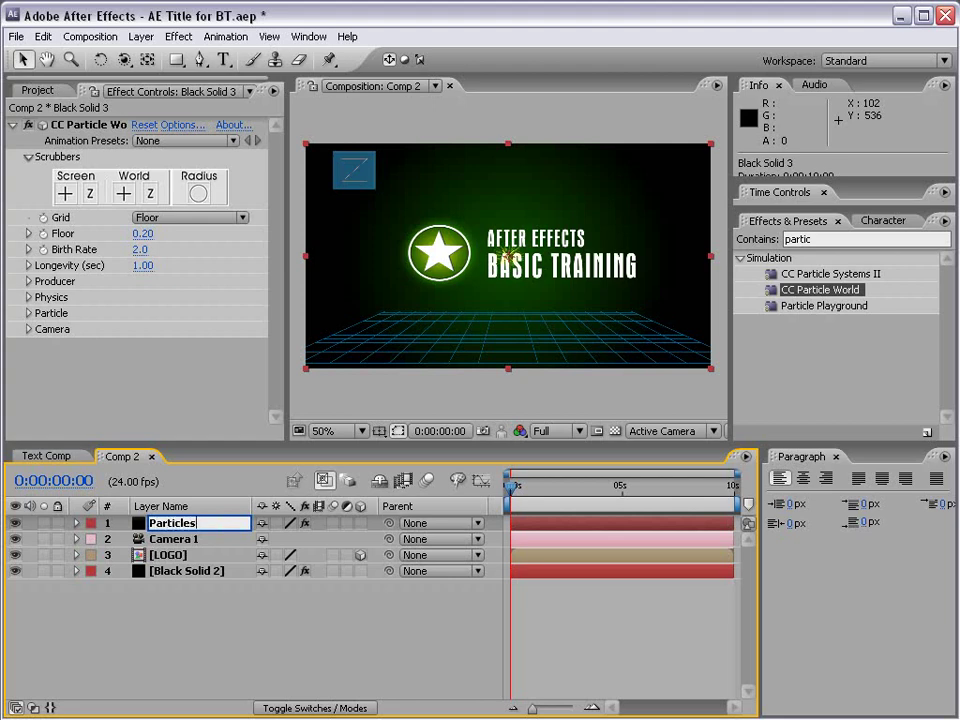
pyautogui.press('Return')
# Solo the Particles layer and scrub to 0:00:01:21 to inspect the particle burst.
pyautogui.click(186, 523)
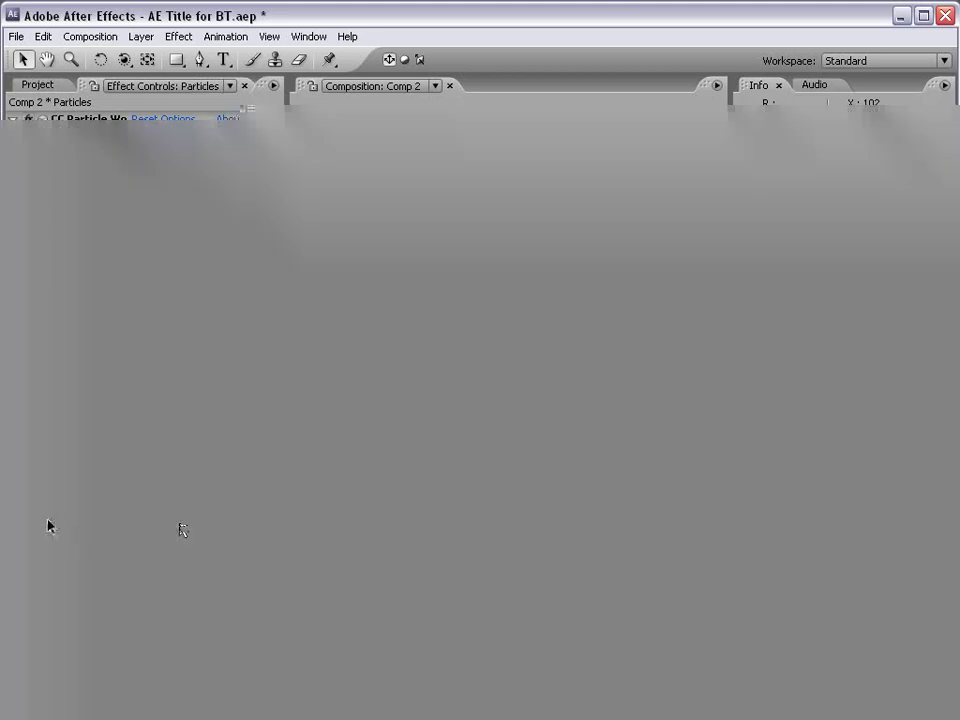
pyautogui.click(45, 522)
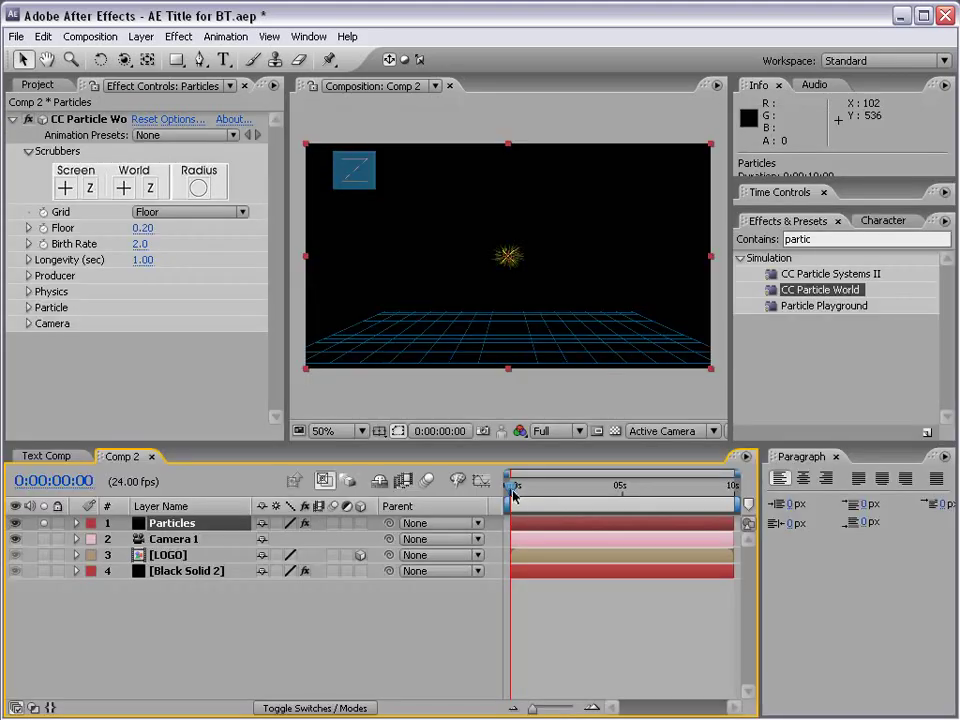
pyautogui.moveTo(510, 488); pyautogui.dragTo(553, 487)
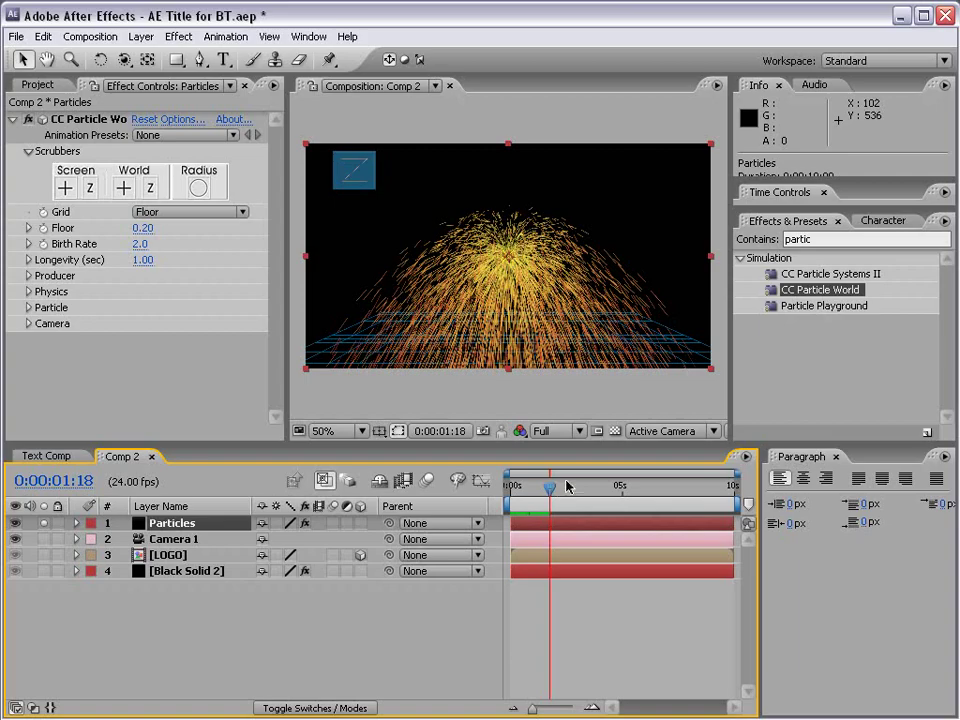
pyautogui.moveTo(552, 487)
pyautogui.mouseDown()
pyautogui.moveTo(580, 488)
pyautogui.moveTo(556, 490)
pyautogui.mouseUp()
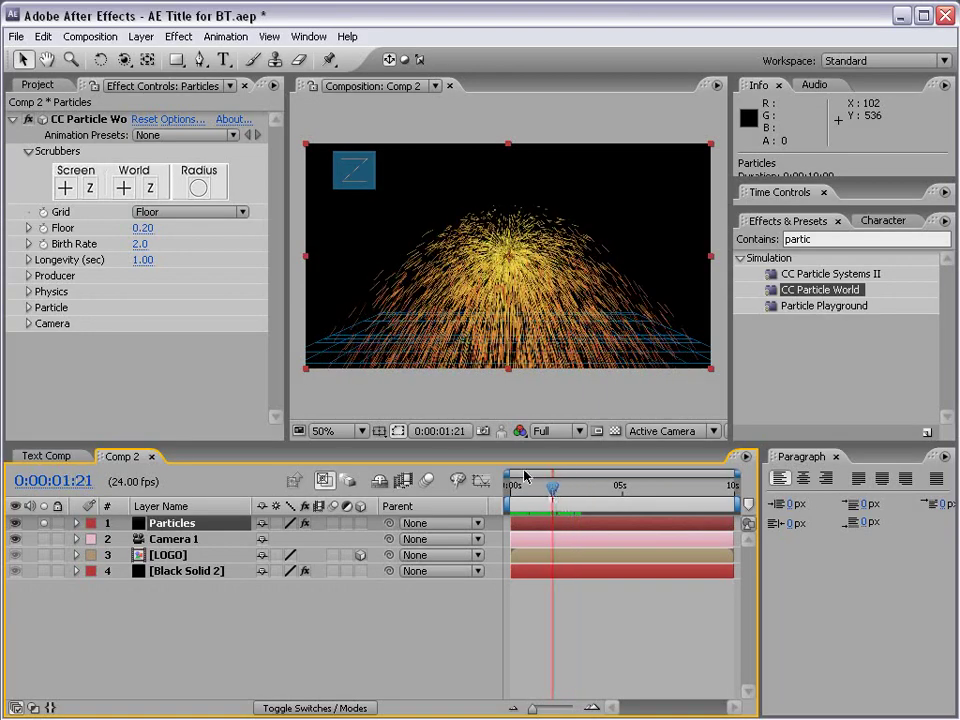
pyautogui.scroll(1, 498, 263)
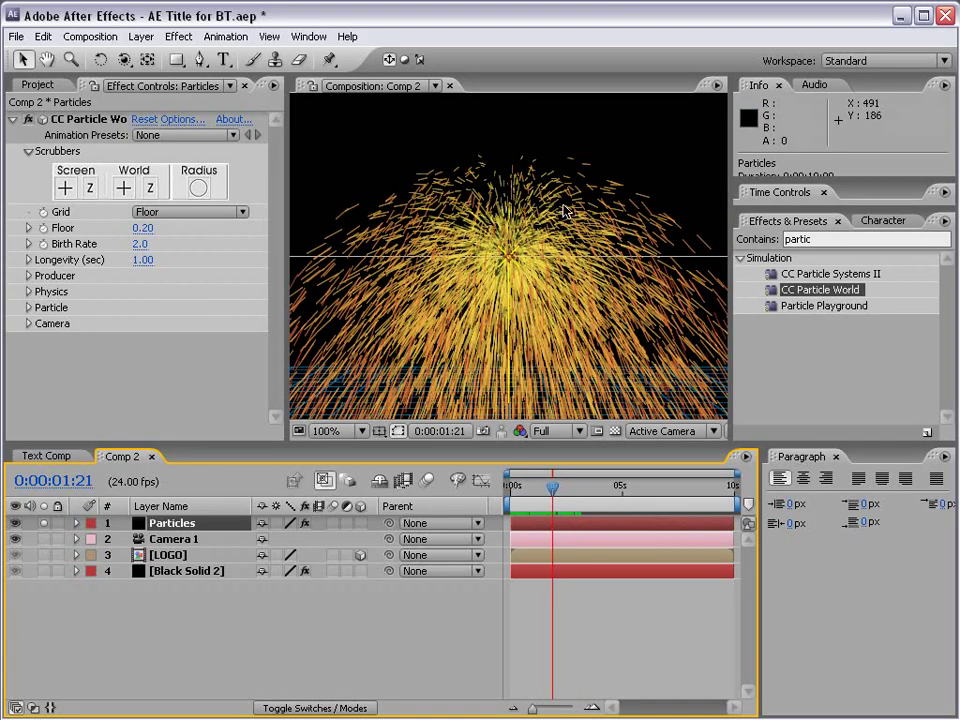
pyautogui.scroll(-1, 616, 283)
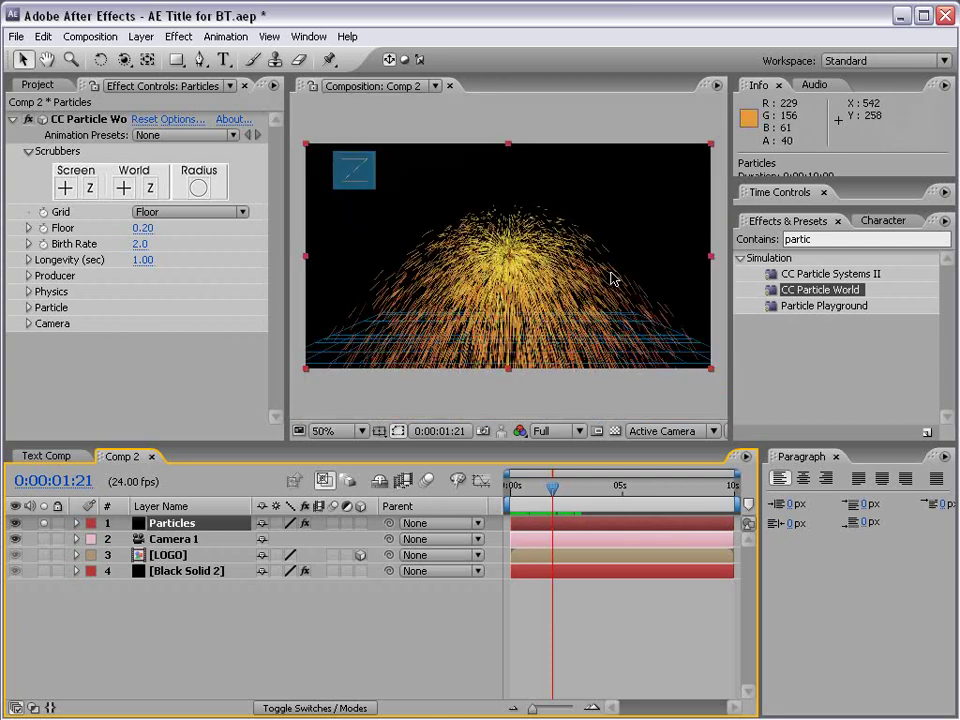
# Widen the effect settings area and set the CC Particle World grid to Off.
pyautogui.moveTo(289, 204); pyautogui.dragTo(340, 205)
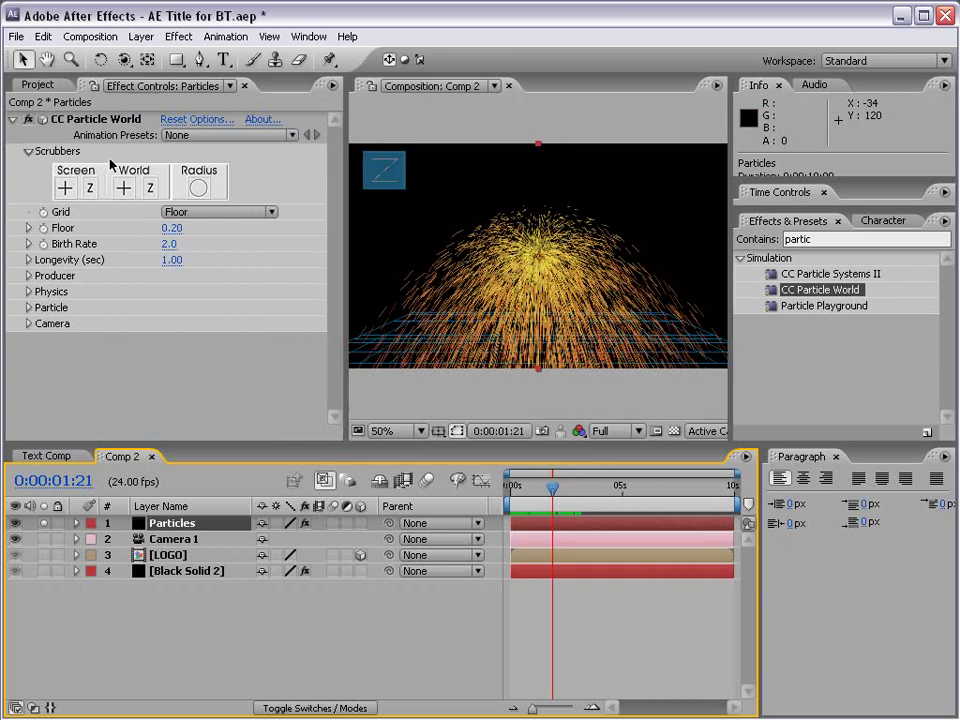
pyautogui.press('F3')
pyautogui.press('F3')
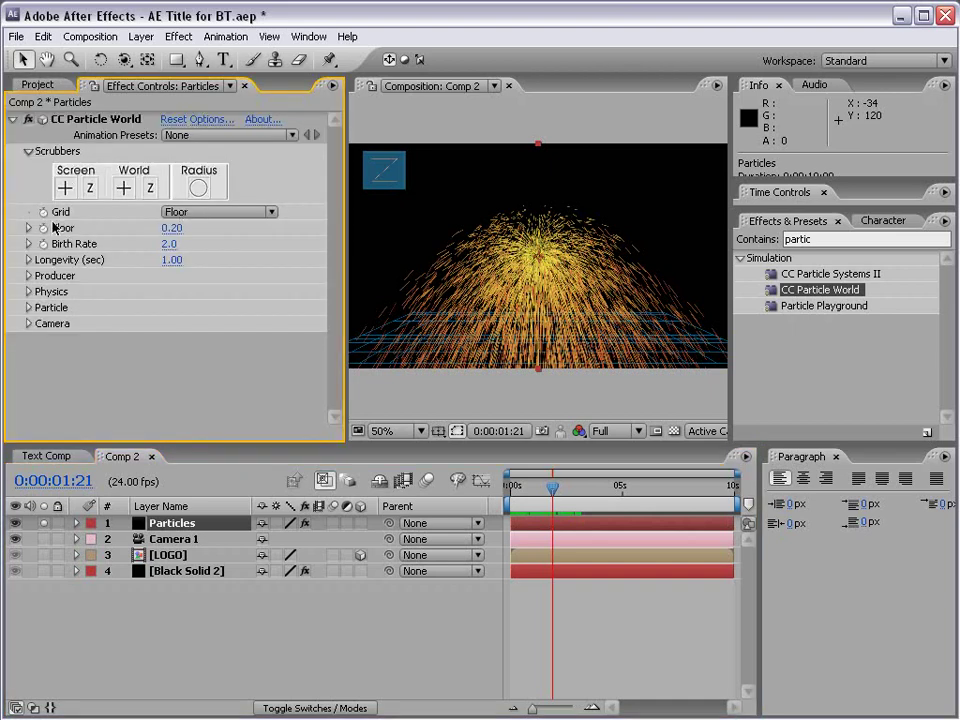
pyautogui.click(183, 216)
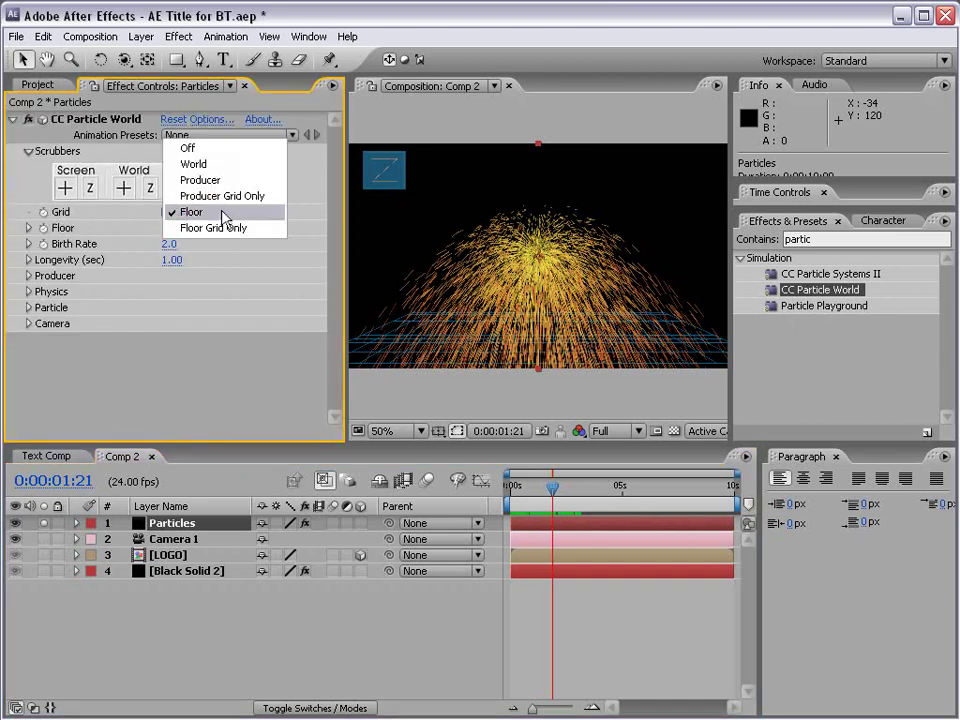
pyautogui.click(199, 152)
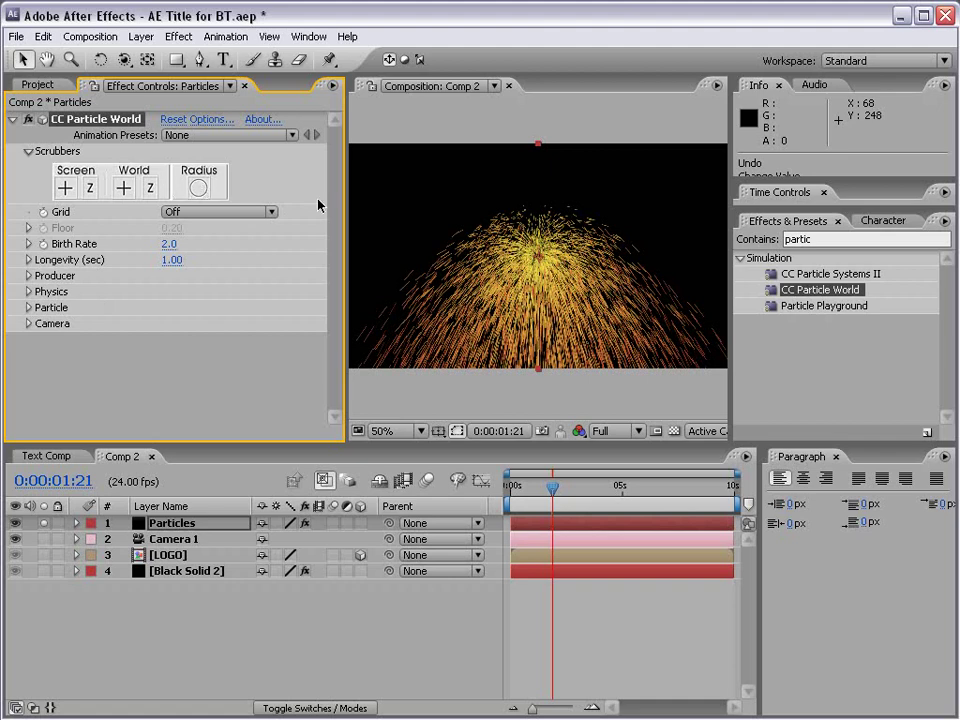
# Reduce the particle Birth Rate to 1.1 and the Longevity to 0.59 seconds.
pyautogui.click(28, 151)
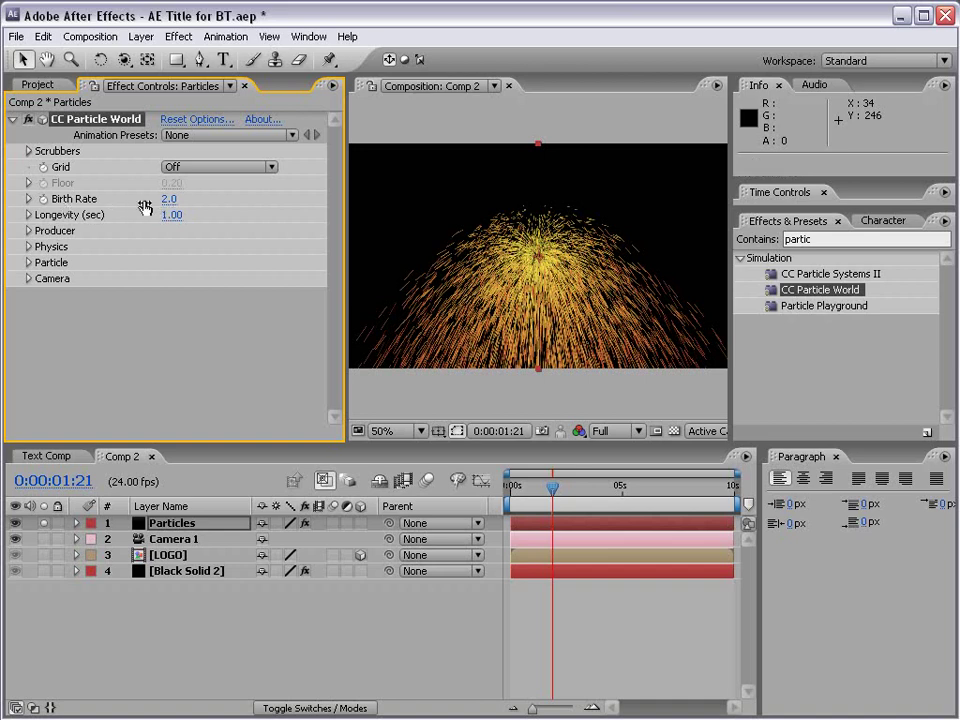
pyautogui.moveTo(171, 200); pyautogui.dragTo(150, 205)
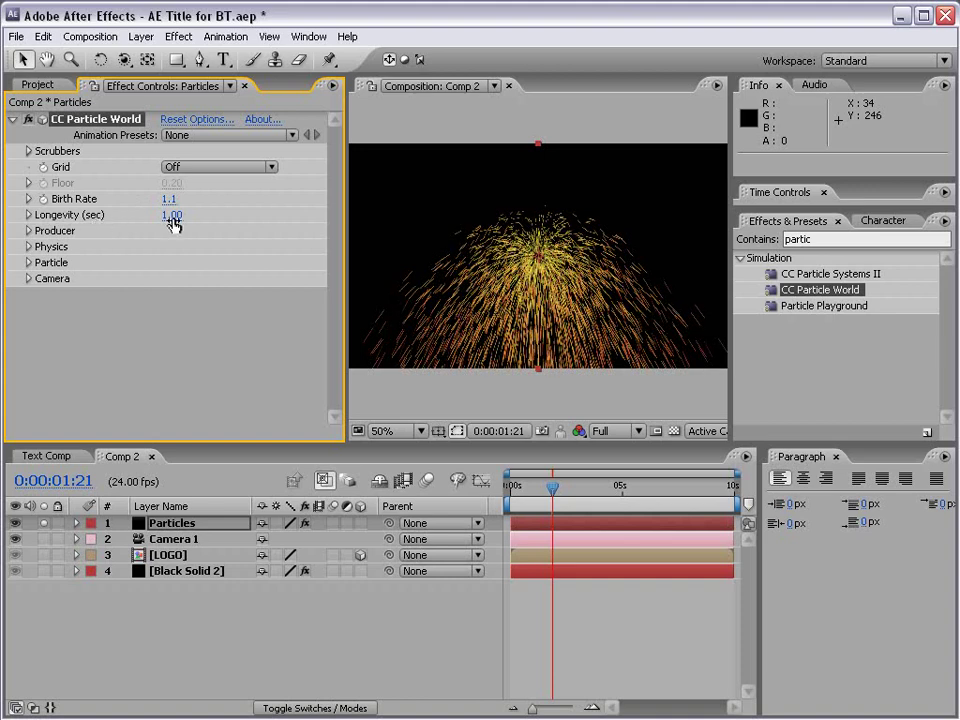
pyautogui.moveTo(174, 218)
pyautogui.mouseDown()
pyautogui.moveTo(205, 215)
pyautogui.moveTo(171, 224)
pyautogui.mouseUp()
pyautogui.hotkey('ctrl', 'z')
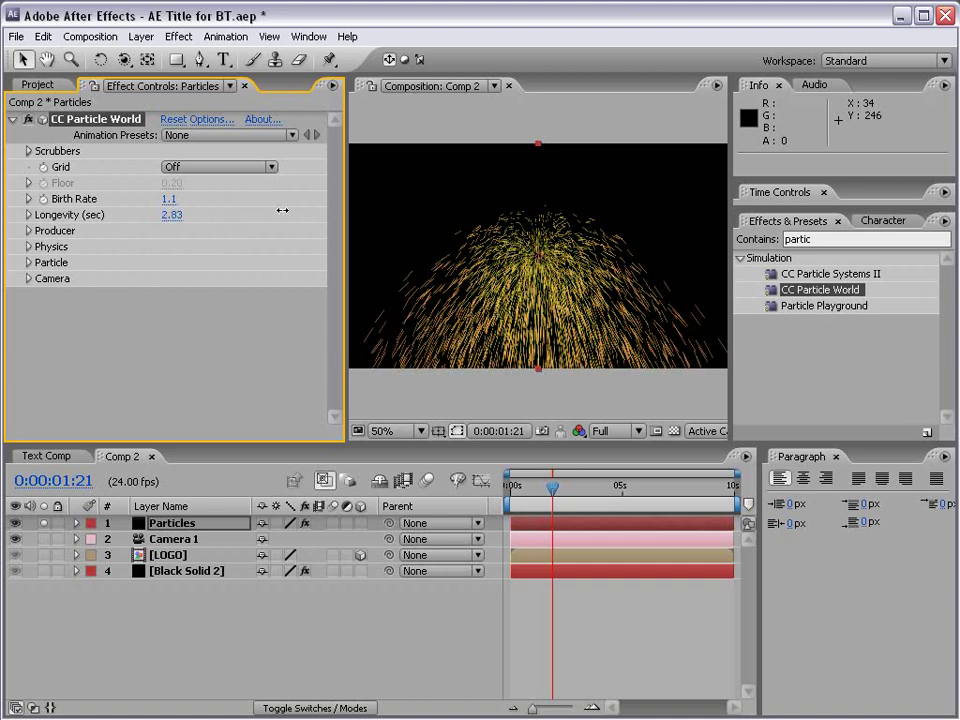
pyautogui.hotkey('ctrl', 'z')
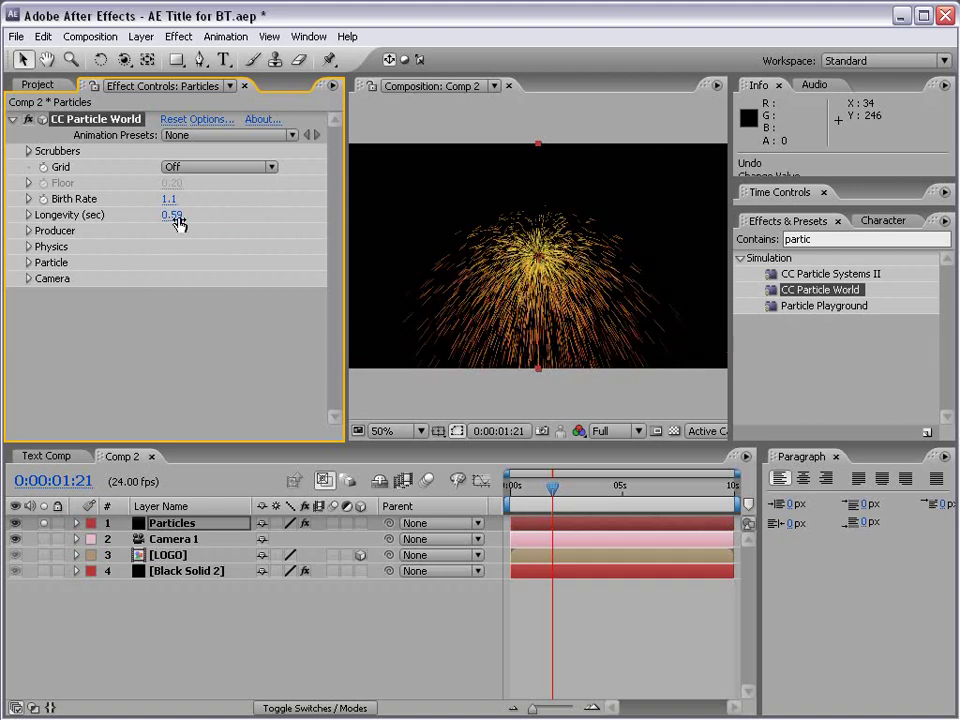
# Try shifting the particle producer to Position Y -0.34 and Position Z -0.22, and undo both changes.
pyautogui.click(29, 231)
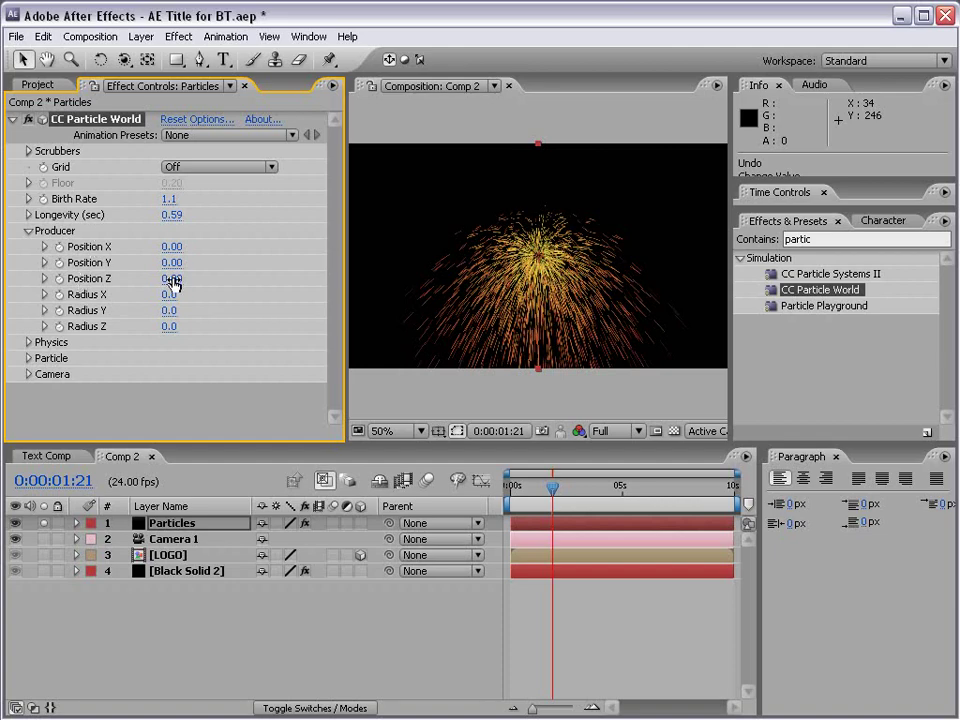
pyautogui.moveTo(175, 263); pyautogui.dragTo(156, 285)
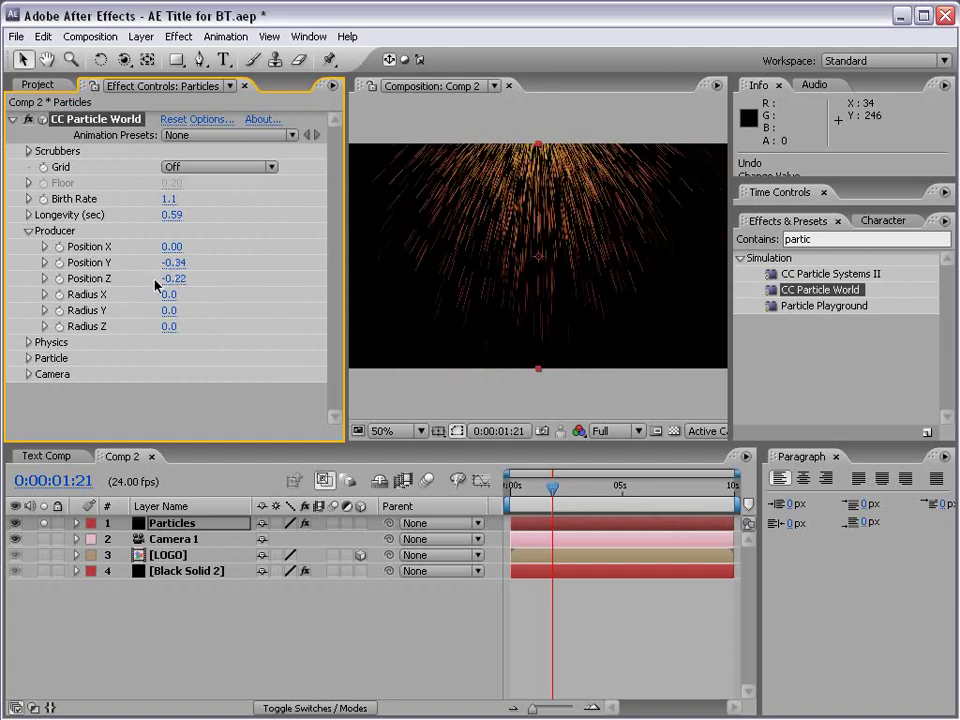
pyautogui.hotkey('ctrl', 'z')
pyautogui.hotkey('ctrl', 'z')
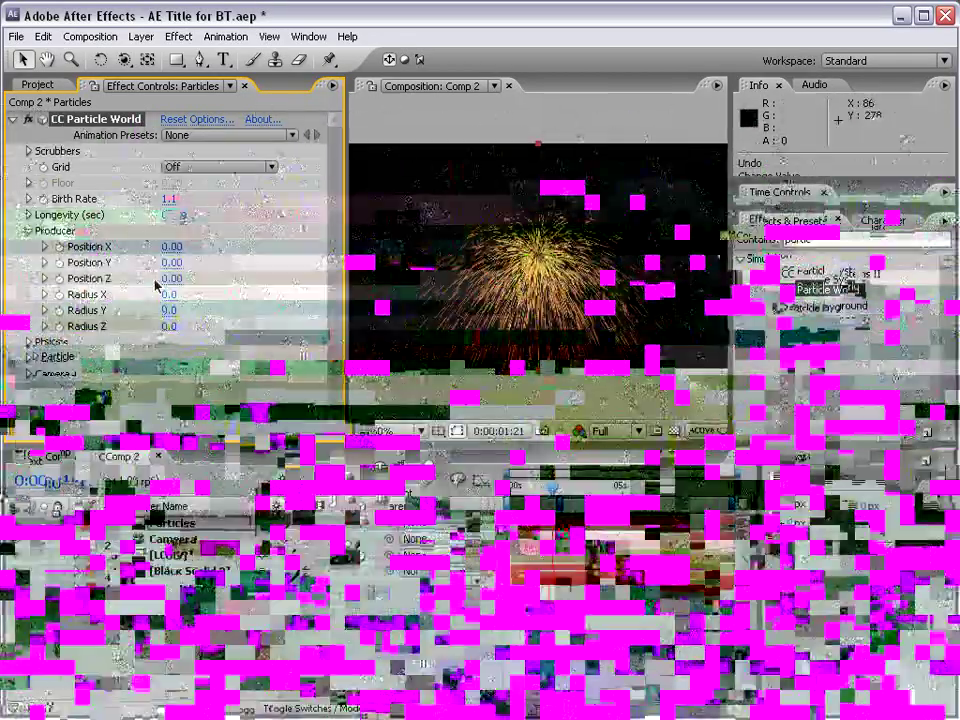
# Spread the producer out with Radius X 0.5, Radius Y 0.3 and Radius Z 2.2.
pyautogui.moveTo(169, 310); pyautogui.dragTo(364, 311)
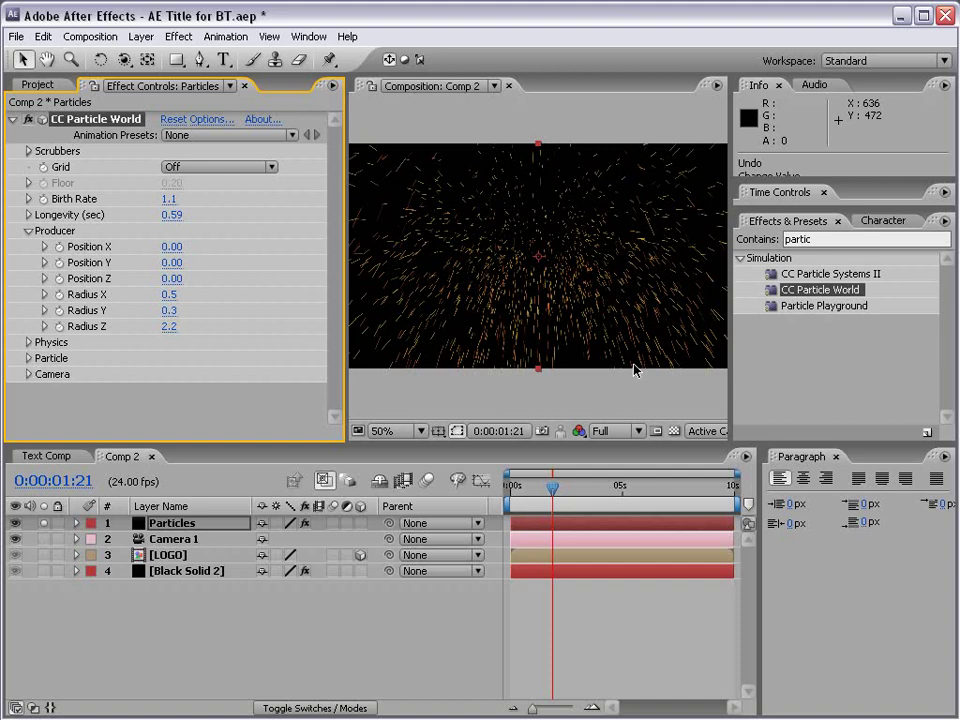
pyautogui.click(29, 232)
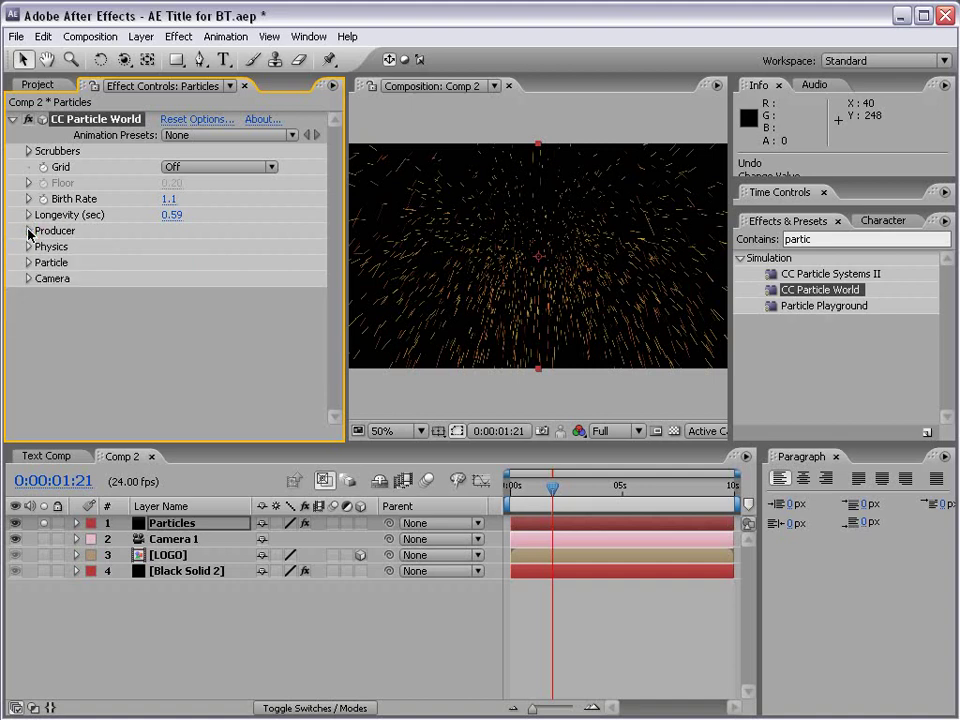
# Change the Physics animation to Twirl and preview the motion around 0:00:02:21.
pyautogui.click(29, 247)
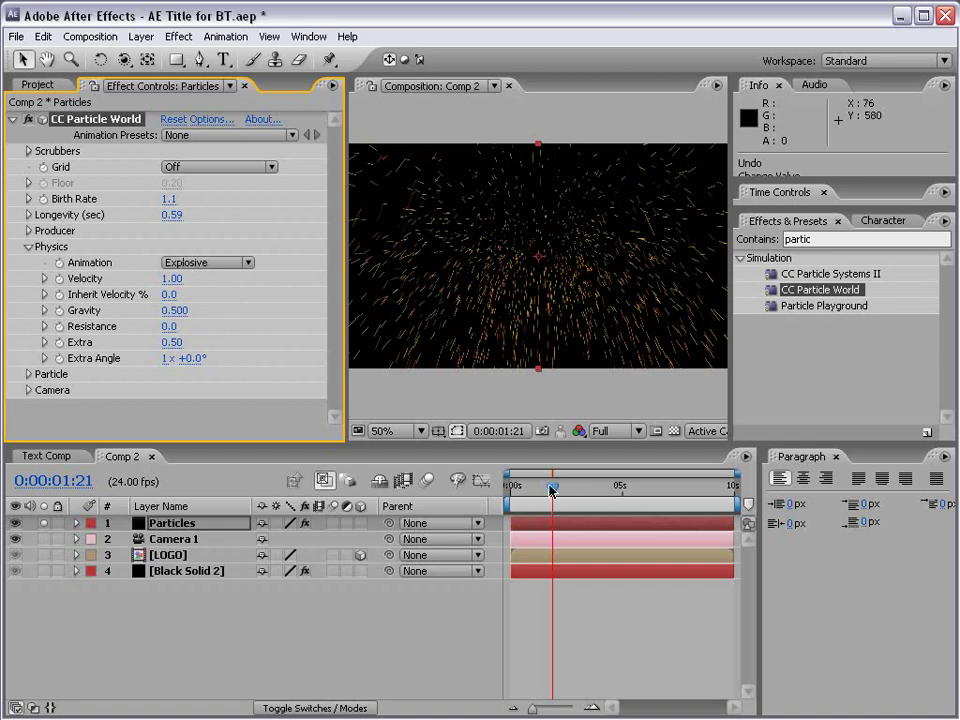
pyautogui.moveTo(553, 488); pyautogui.dragTo(575, 490)
pyautogui.click(208, 262)
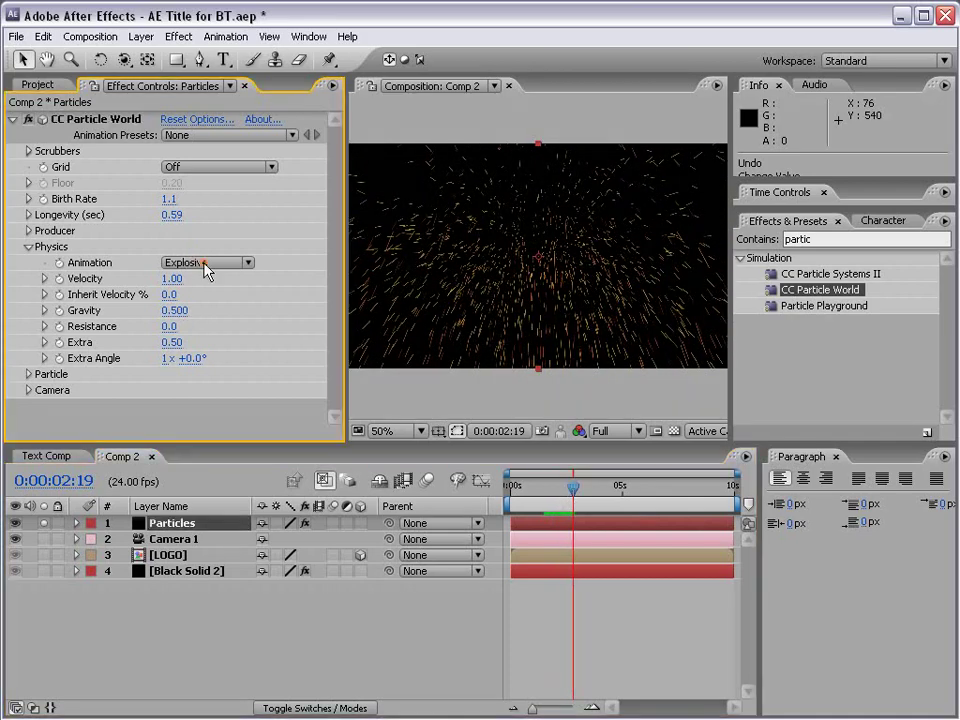
pyautogui.click(237, 339)
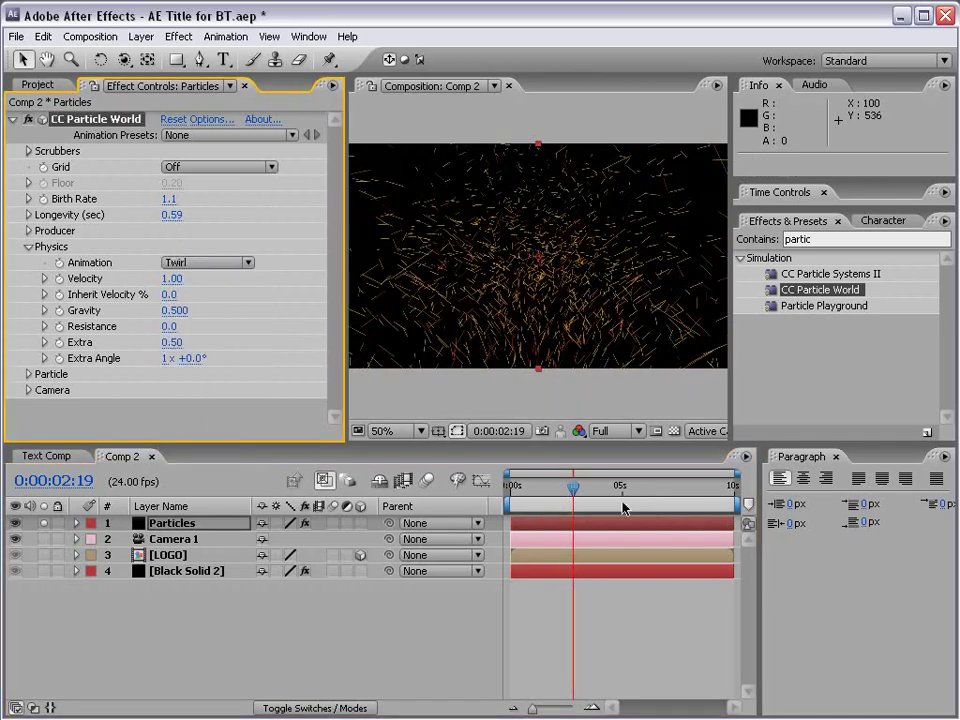
pyautogui.moveTo(574, 488)
pyautogui.mouseDown()
pyautogui.moveTo(602, 490)
pyautogui.moveTo(575, 490)
pyautogui.mouseUp()
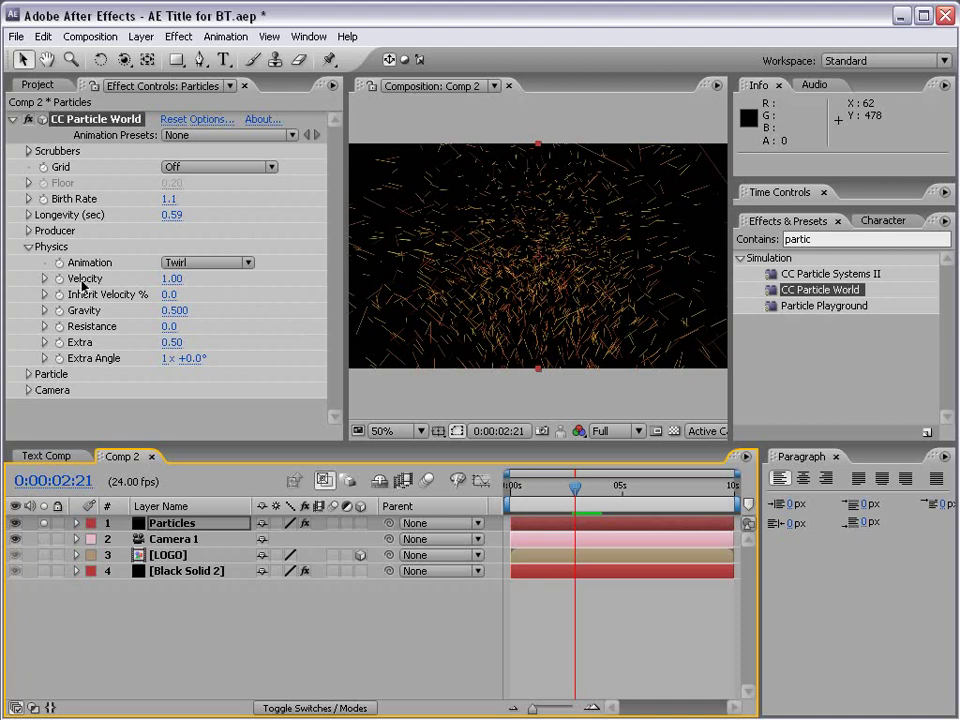
# Set the particle Velocity to 0 and preview the motion up to 0:00:03:21.
pyautogui.click(172, 278)
pyautogui.write('0')
pyautogui.press('Return')
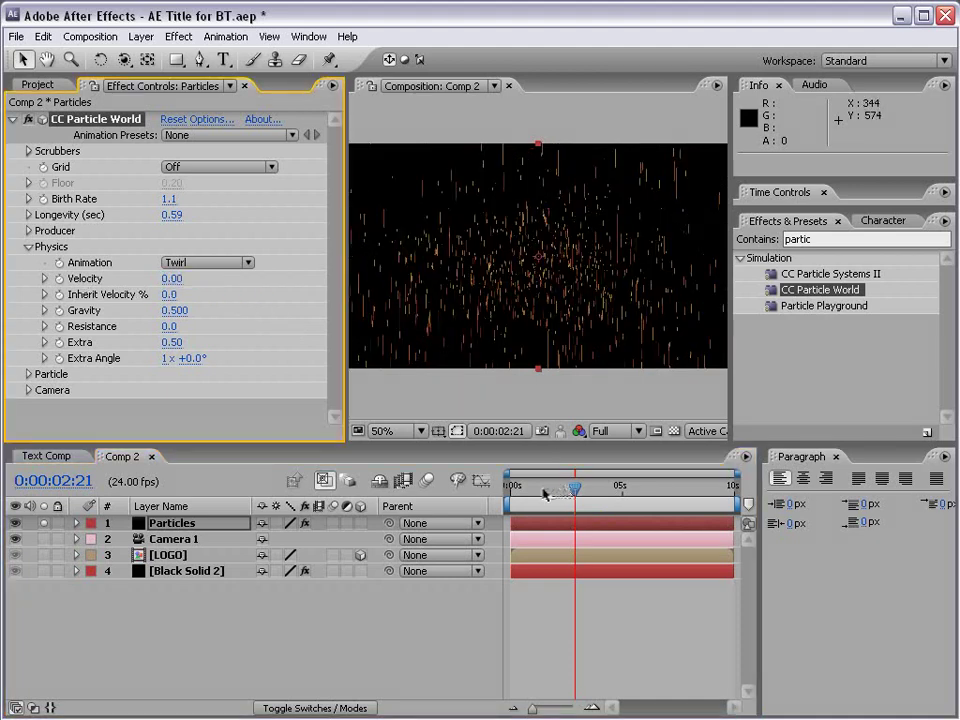
pyautogui.moveTo(540, 491); pyautogui.dragTo(553, 491)
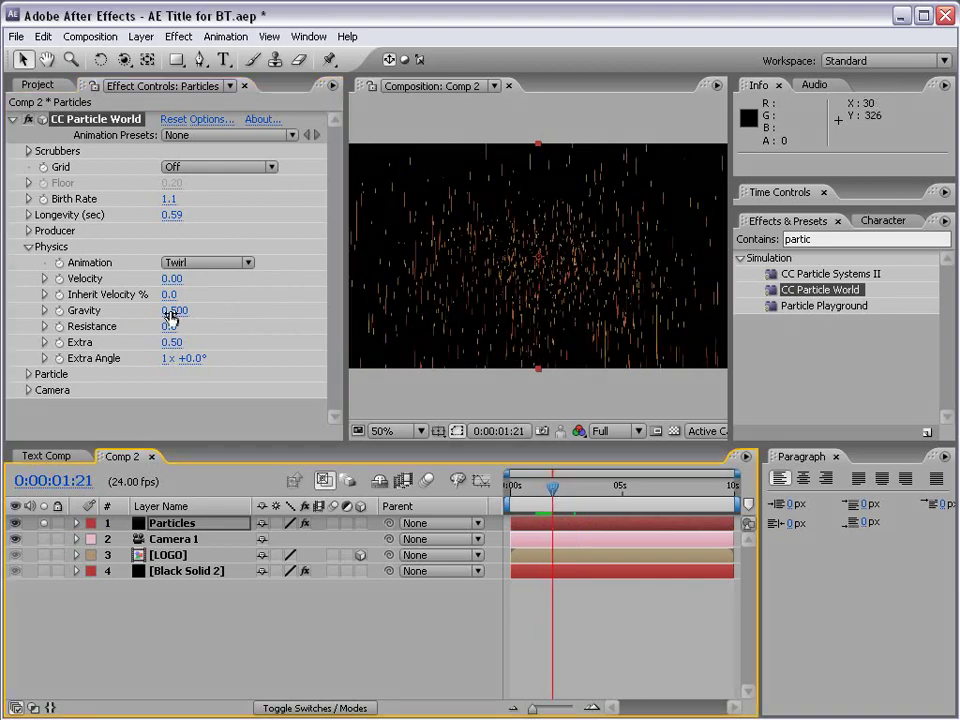
pyautogui.moveTo(553, 489); pyautogui.dragTo(597, 490)
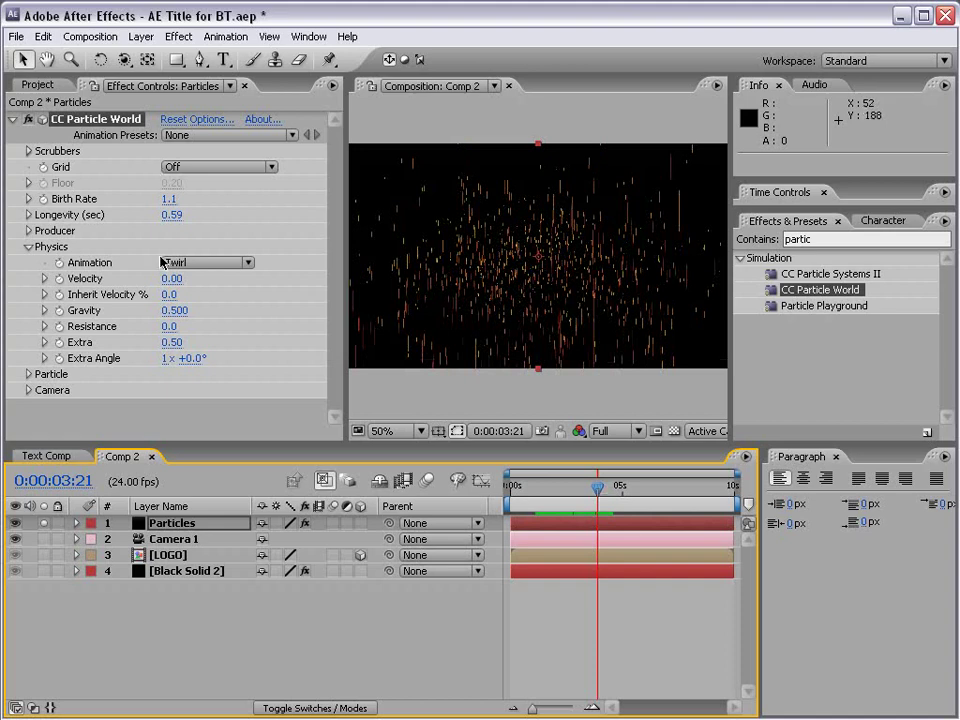
# Try a Gravity of 0 for the particles and raise it to 0.170.
pyautogui.hotkey('ctrl', 'z')
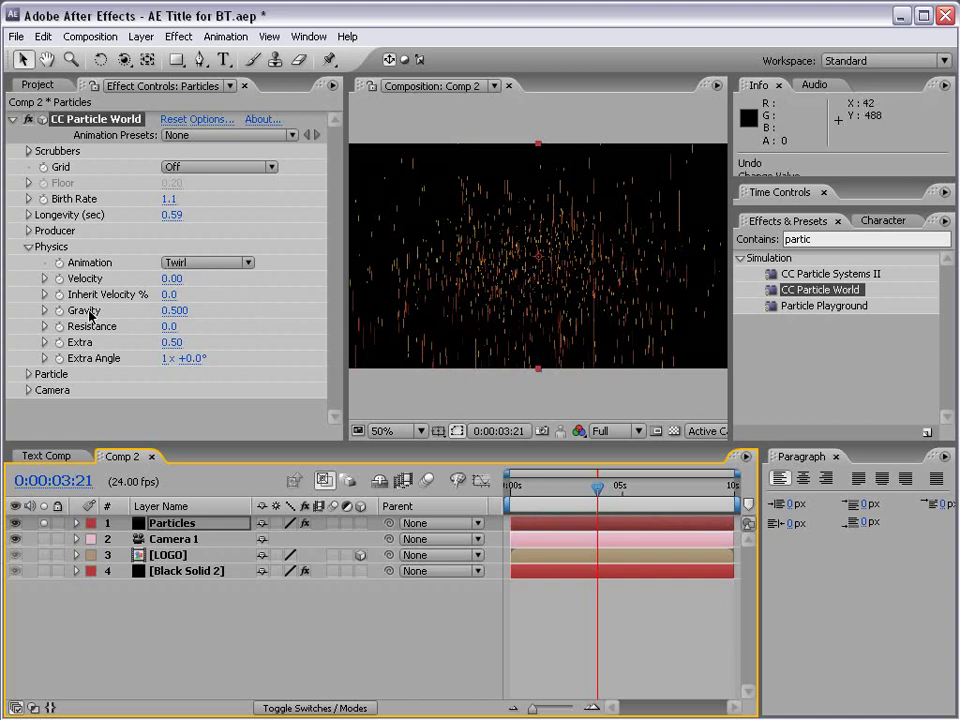
pyautogui.click(170, 311)
pyautogui.write('0')
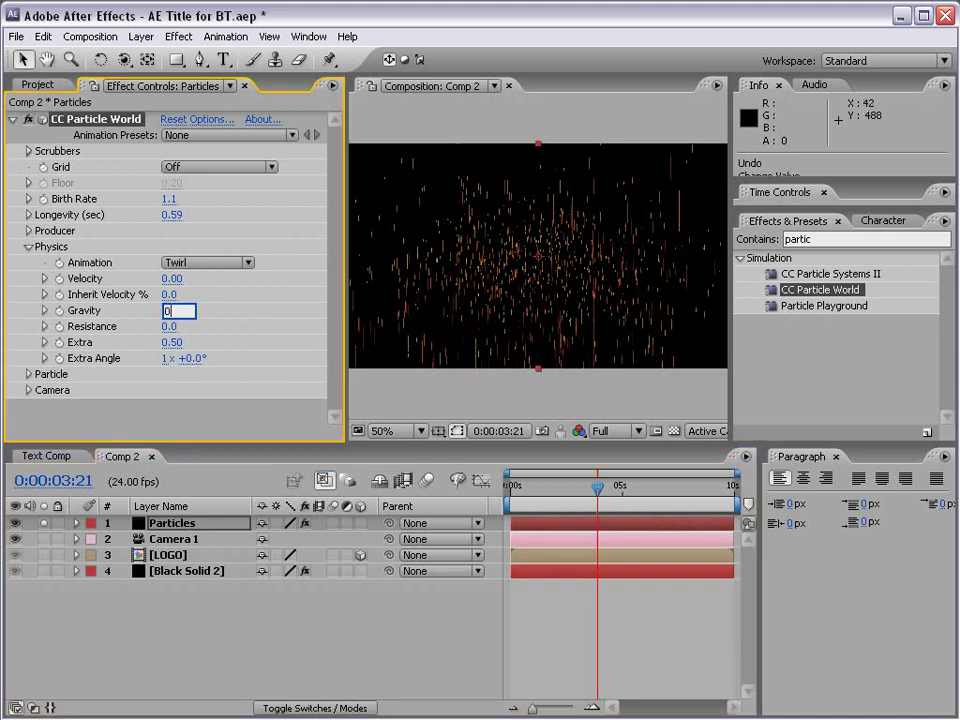
pyautogui.press('Return')
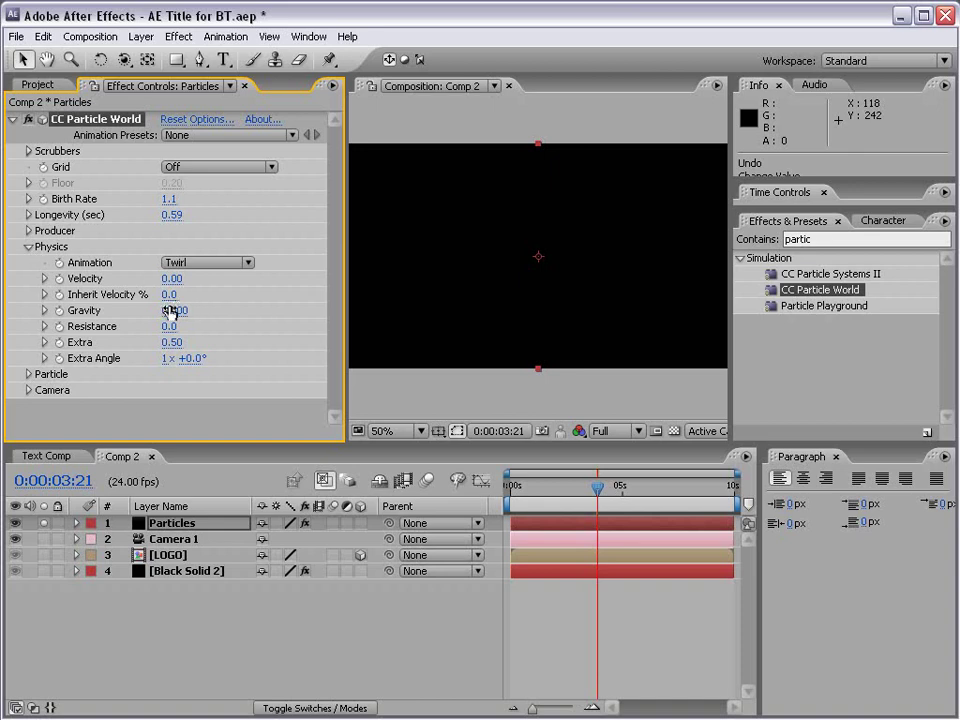
pyautogui.moveTo(173, 310); pyautogui.dragTo(236, 305)
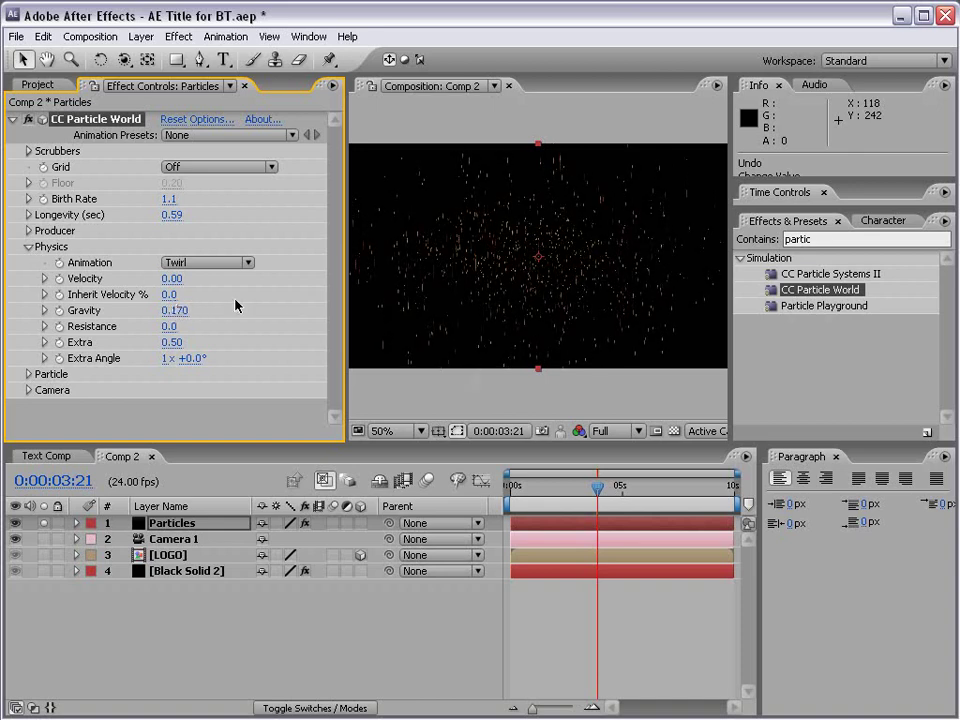
# Change the Particle Type to Lens Convex in the Particle settings.
pyautogui.click(28, 374)
pyautogui.scroll(-3, 39, 302)
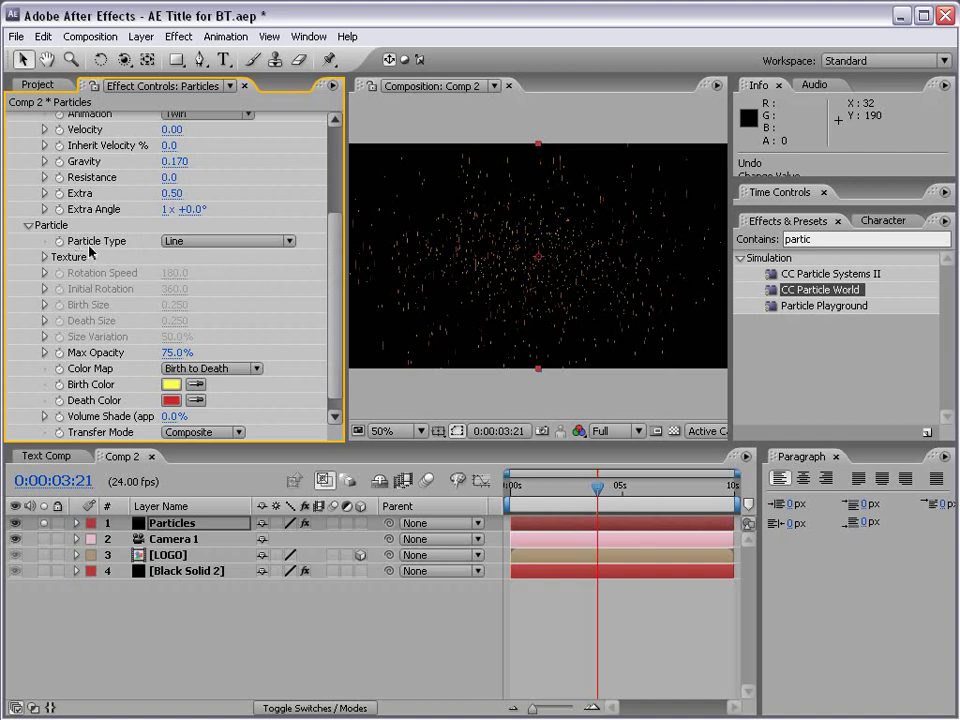
pyautogui.click(255, 242)
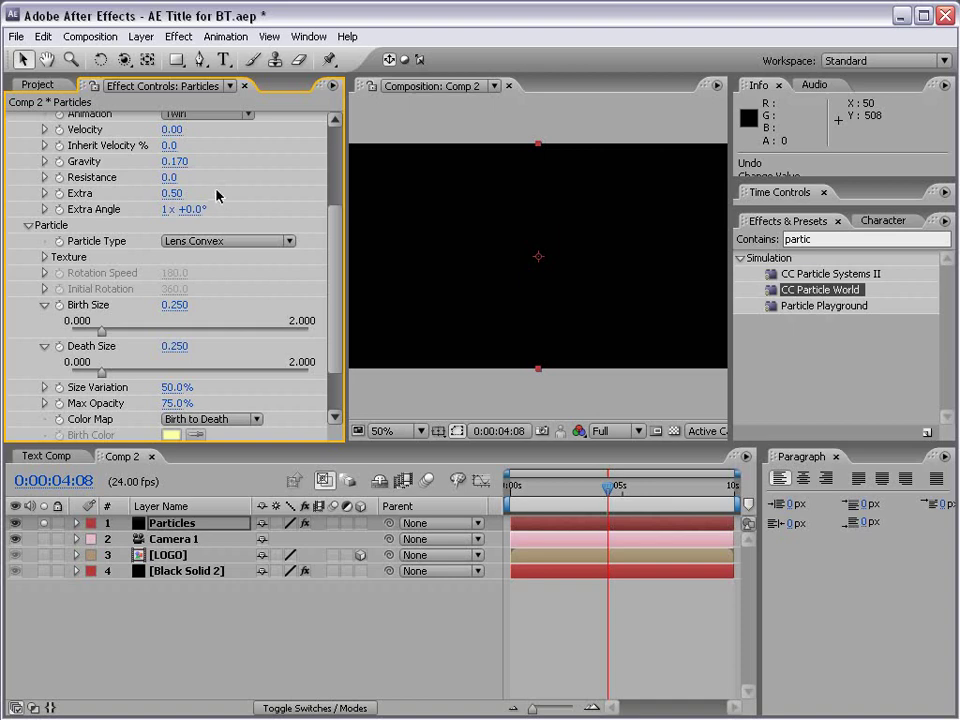
# Try the Custom option for the particle Color Map and return it to Birth to Death.
pyautogui.scroll(-2, 300, 300)
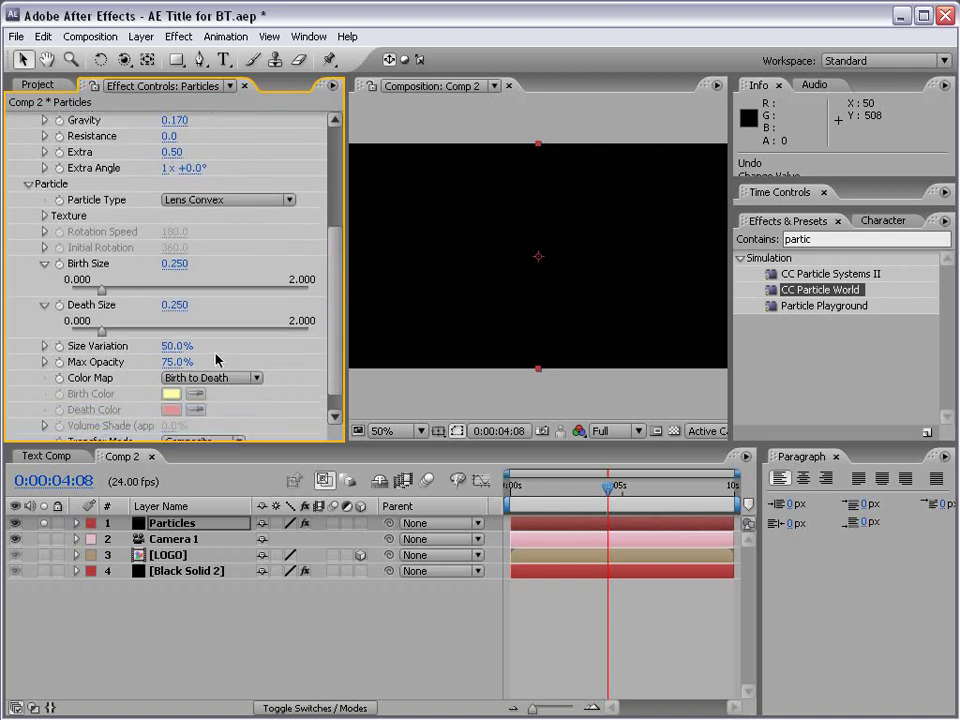
pyautogui.click(221, 378)
pyautogui.click(197, 362)
pyautogui.click(197, 380)
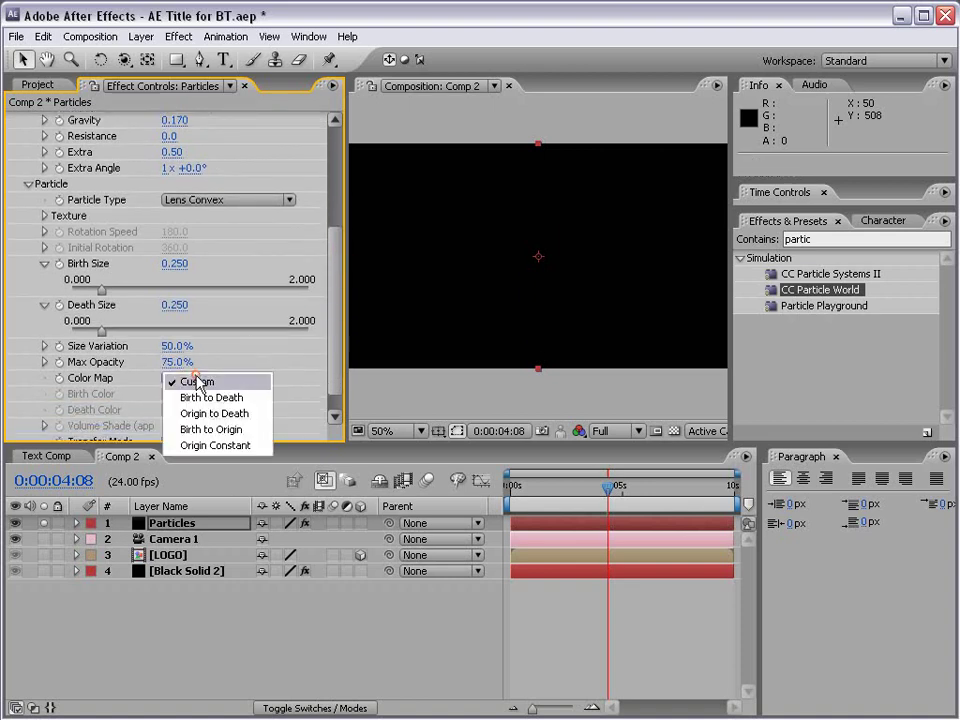
pyautogui.click(197, 397)
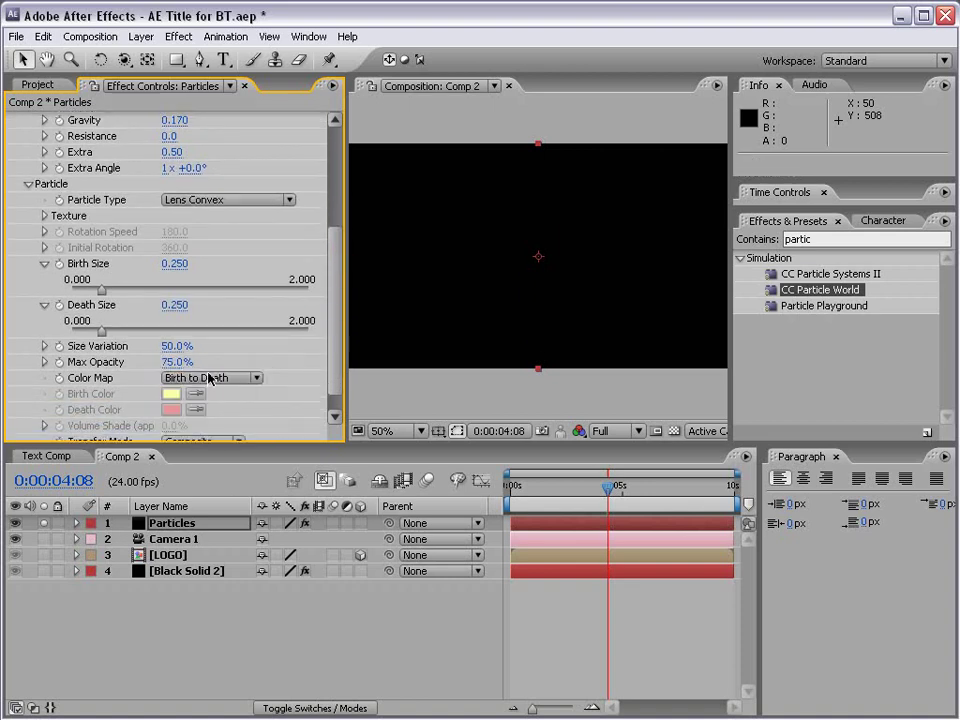
# Change the color of the Particles layer's solid from black to a very pale green in its solid settings.
pyautogui.click(141, 37)
pyautogui.click(142, 40)
pyautogui.click(168, 524)
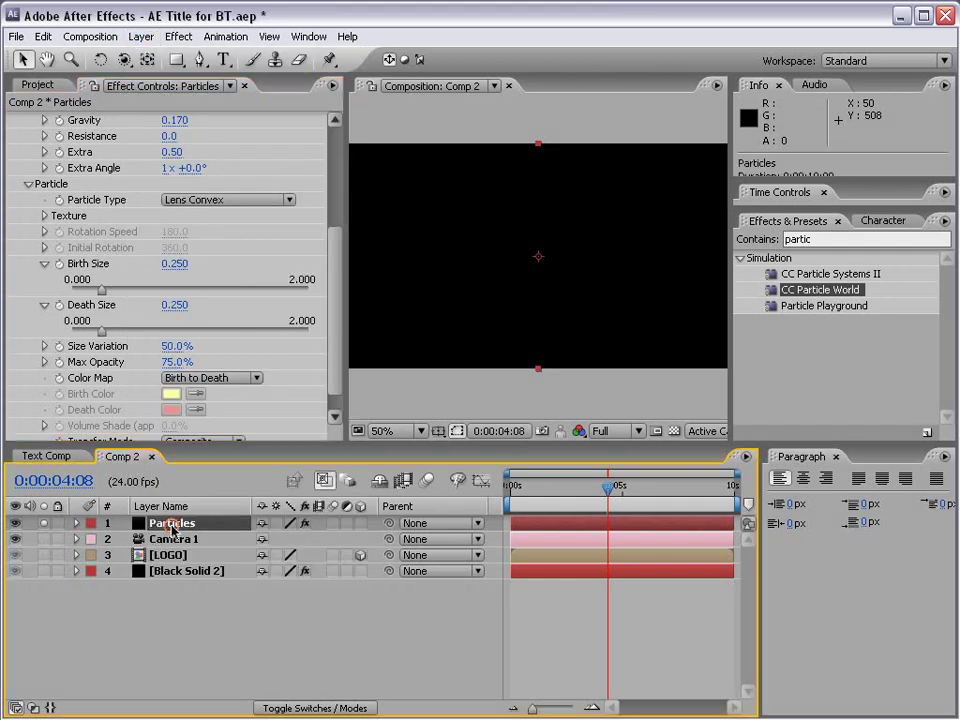
pyautogui.click(141, 38)
pyautogui.click(116, 69)
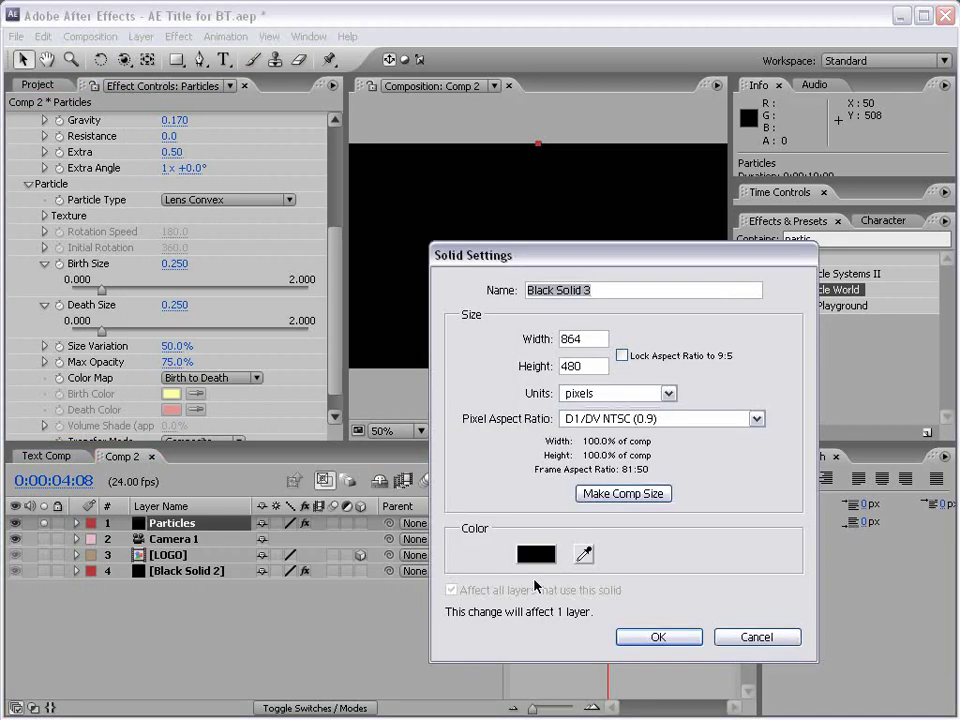
pyautogui.click(536, 553)
pyautogui.click(466, 607)
pyautogui.moveTo(466, 602); pyautogui.dragTo(468, 618)
pyautogui.moveTo(252, 454); pyautogui.dragTo(243, 430)
pyautogui.click(625, 442)
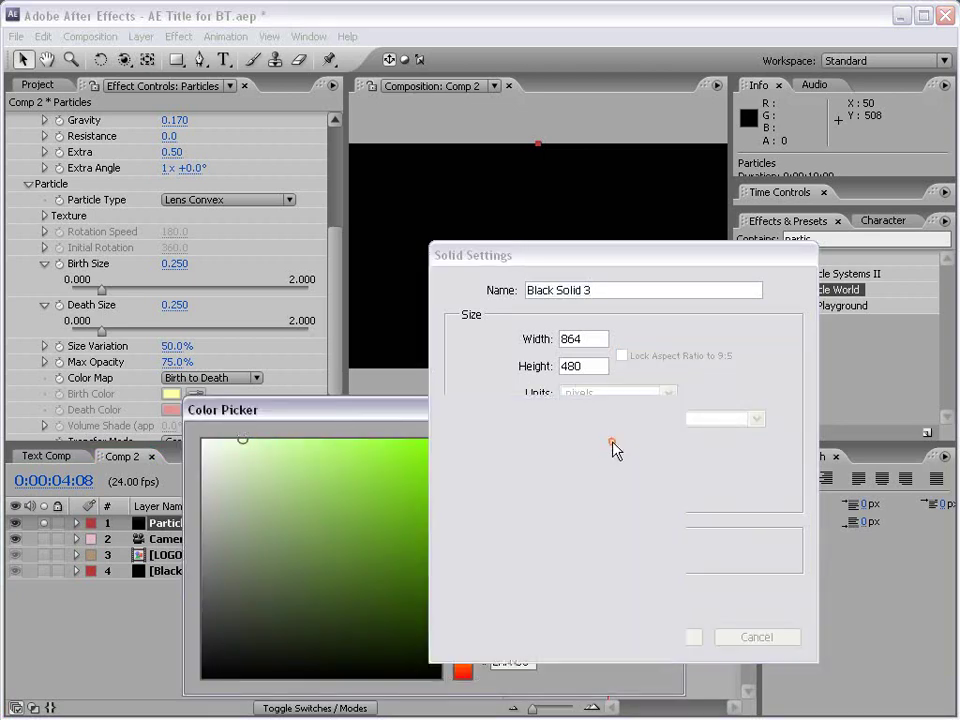
pyautogui.click(660, 636)
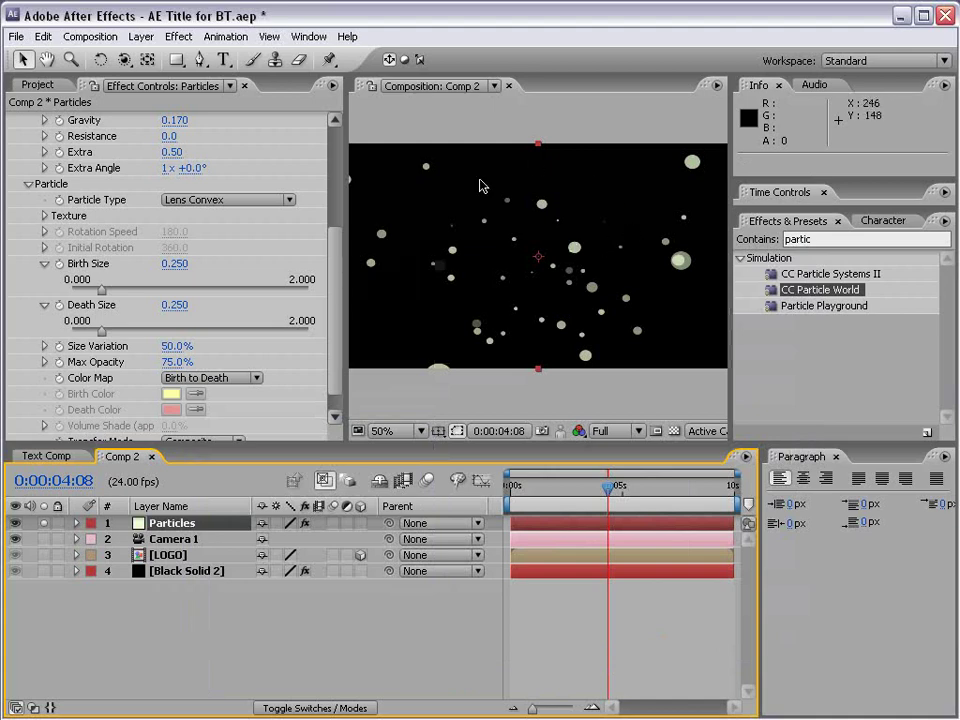
# Set the particle Gravity to 0 and scrub through the timeline to 0:00:02:22 to check the floating particles.
pyautogui.moveTo(581, 493); pyautogui.dragTo(601, 490)
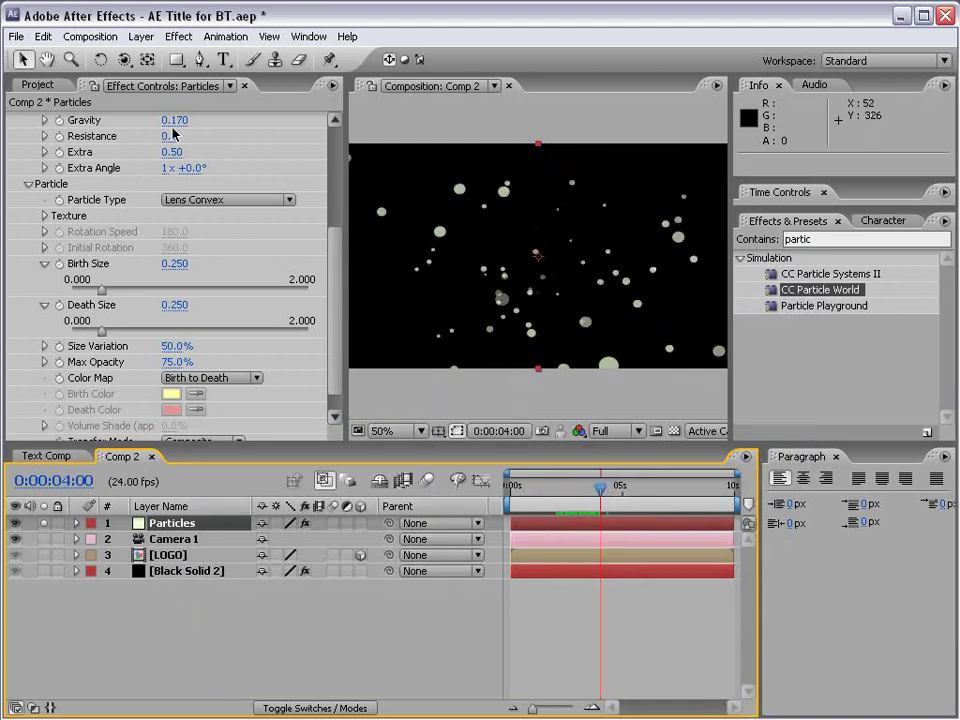
pyautogui.click(205, 121)
pyautogui.write('0')
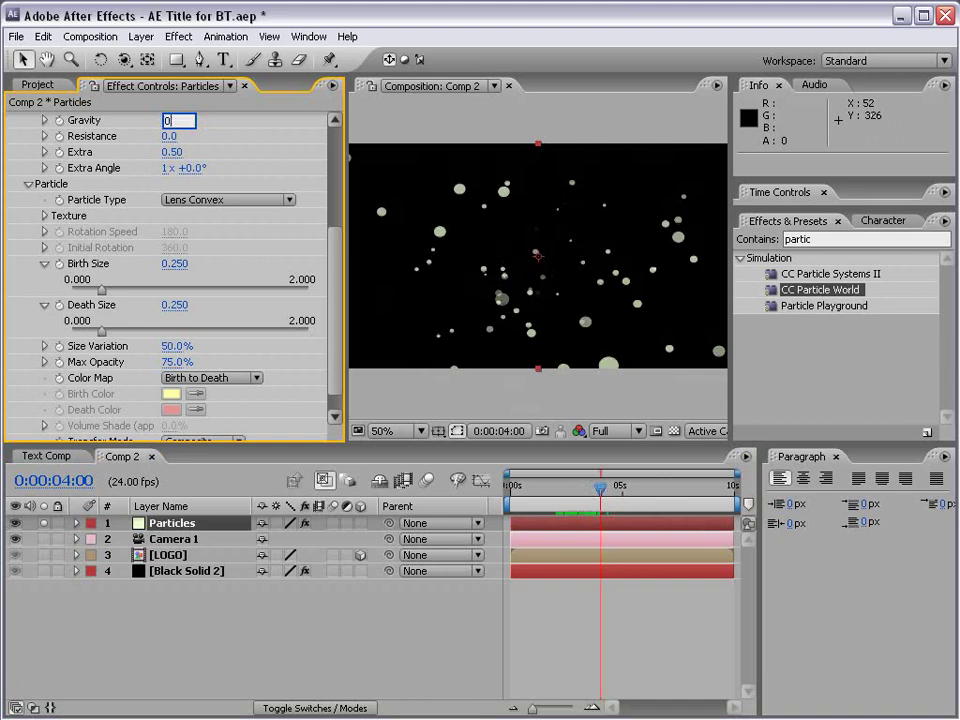
pyautogui.press('Return')
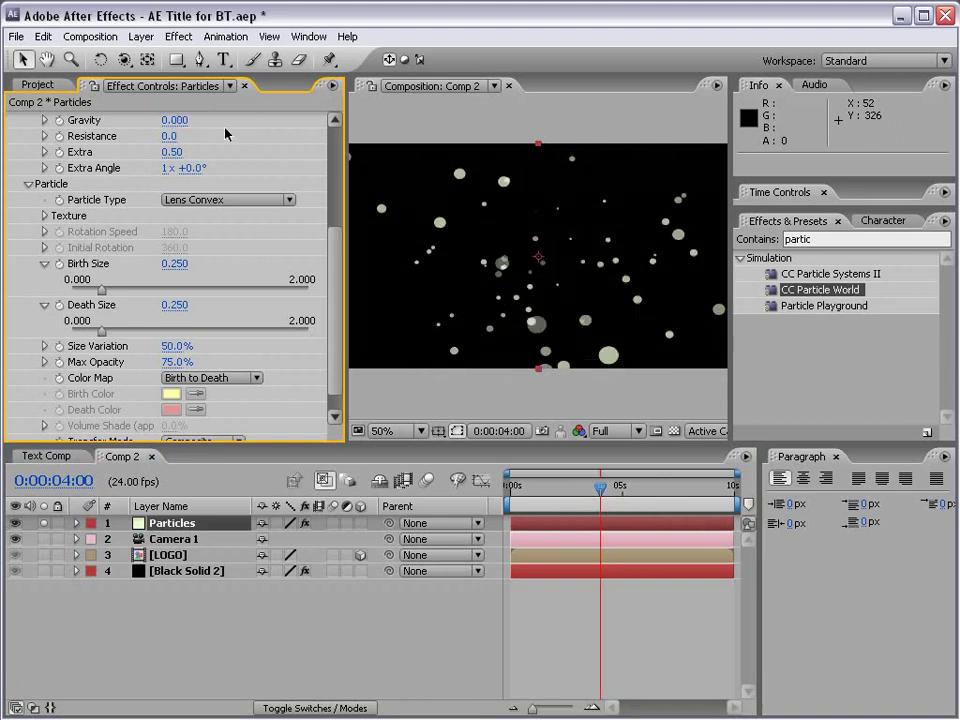
pyautogui.click(599, 490)
pyautogui.moveTo(599, 490); pyautogui.dragTo(666, 492)
pyautogui.moveTo(538, 491); pyautogui.dragTo(577, 492)
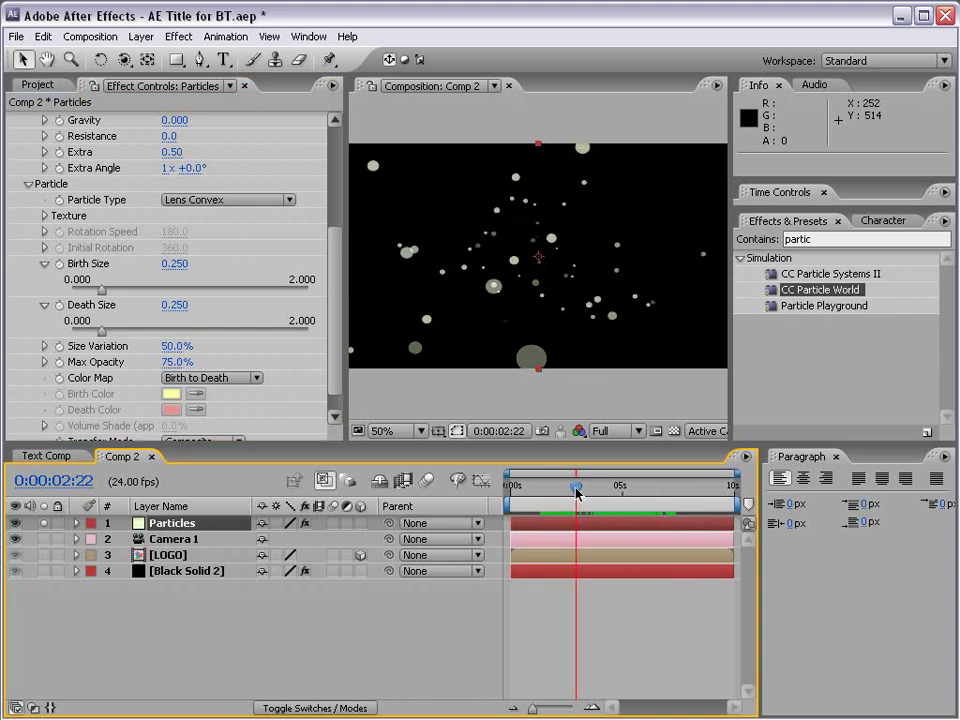
# Look through the particle Texture options and the available particle types, keeping Lens Convex.
pyautogui.scroll(-1, 327, 240)
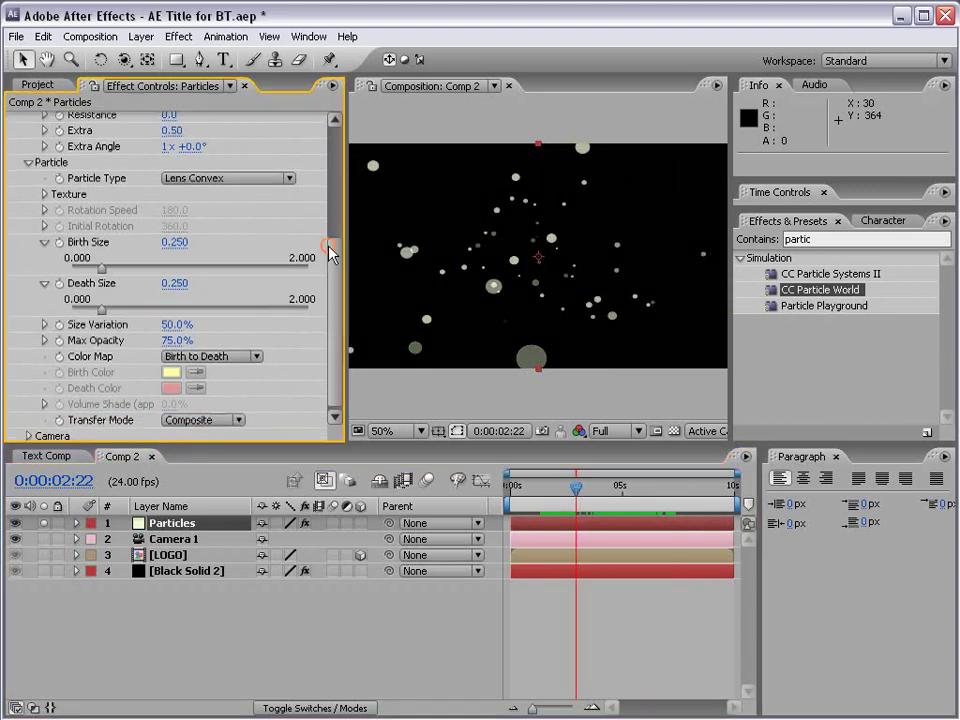
pyautogui.click(44, 194)
pyautogui.click(186, 185)
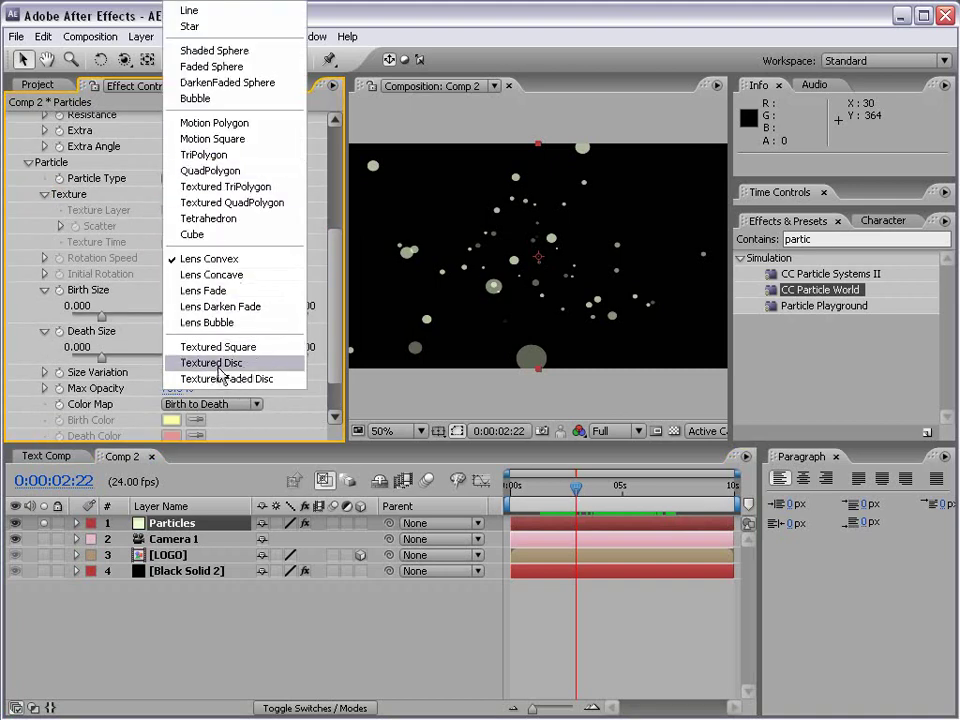
pyautogui.click(210, 259)
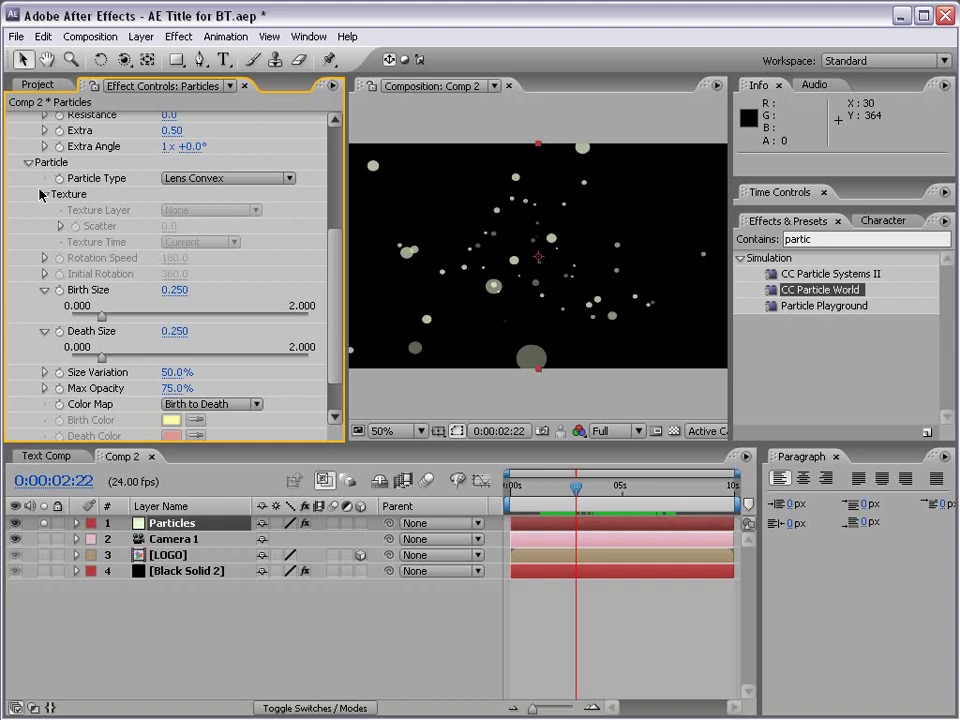
pyautogui.click(43, 196)
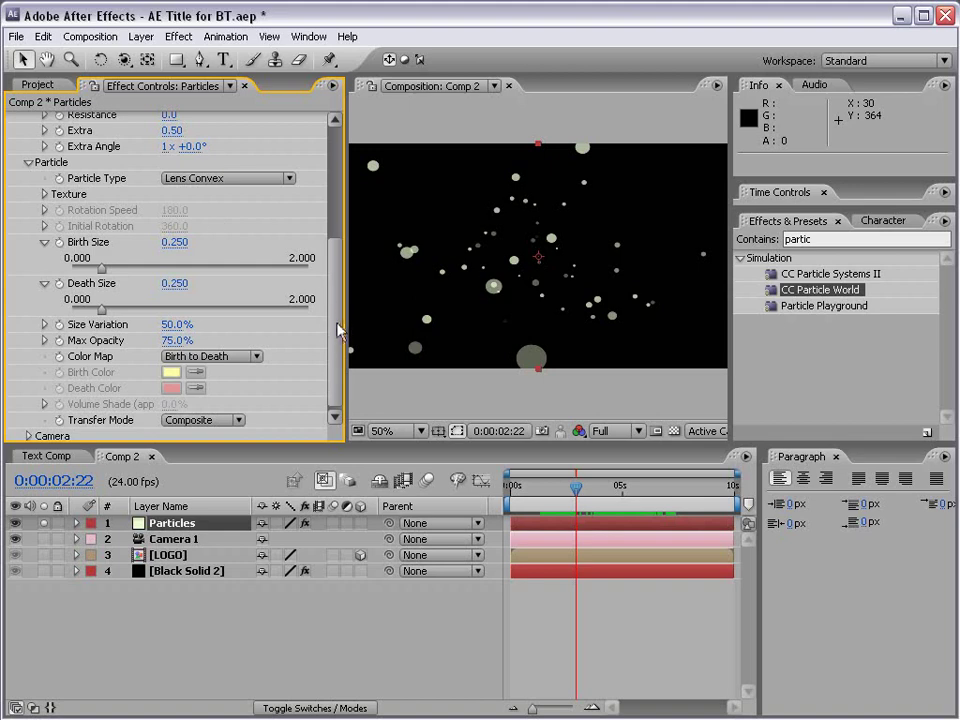
# Set the particles' Birth Size to 0.429, Size Variation to 83% and Death Size to 0.175.
pyautogui.moveTo(333, 326); pyautogui.dragTo(332, 329)
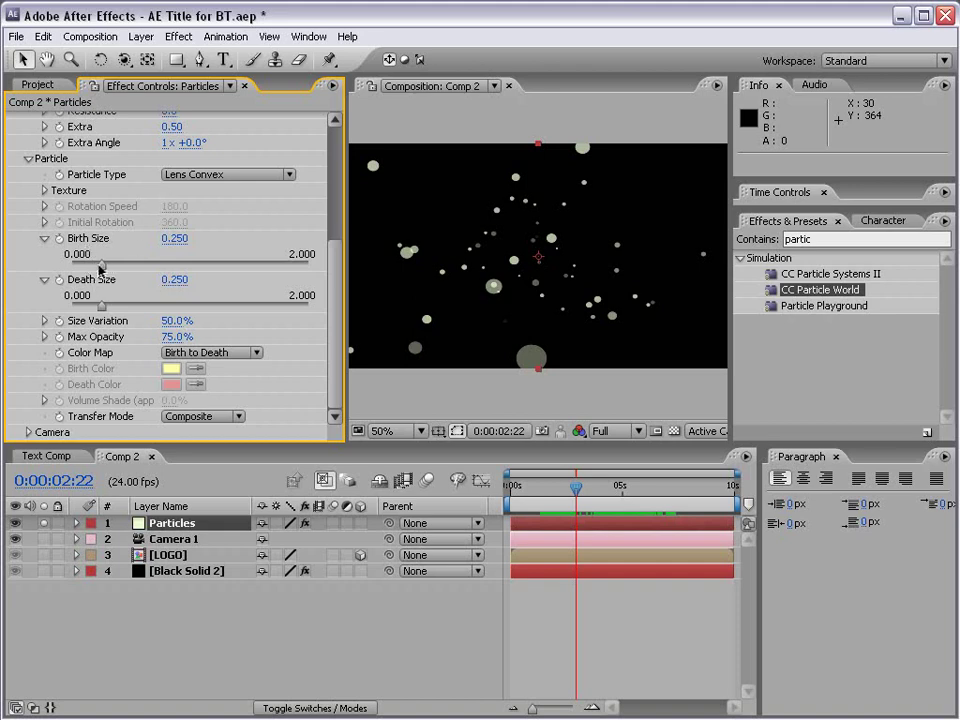
pyautogui.moveTo(100, 268); pyautogui.dragTo(123, 266)
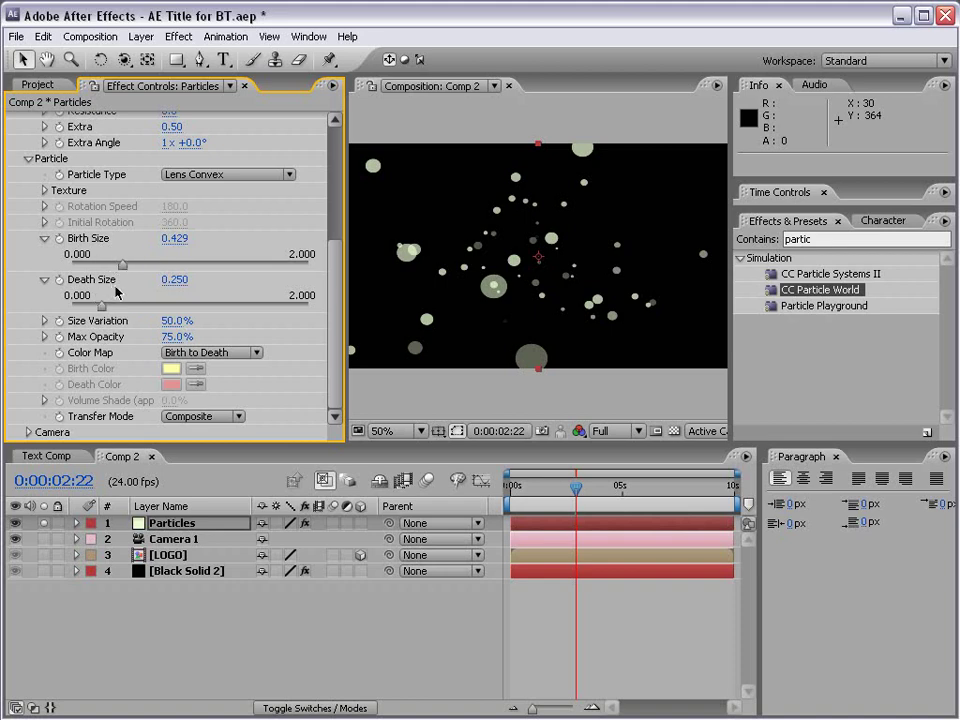
pyautogui.moveTo(176, 321); pyautogui.dragTo(208, 321)
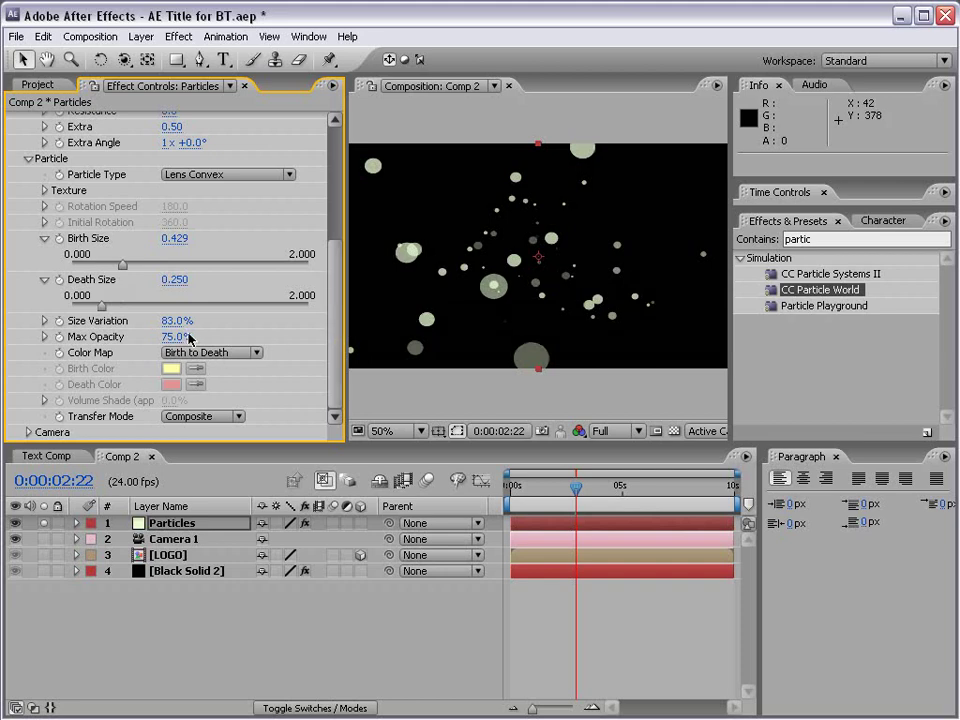
pyautogui.moveTo(101, 306)
pyautogui.mouseDown()
pyautogui.moveTo(260, 310)
pyautogui.moveTo(94, 312)
pyautogui.mouseUp()
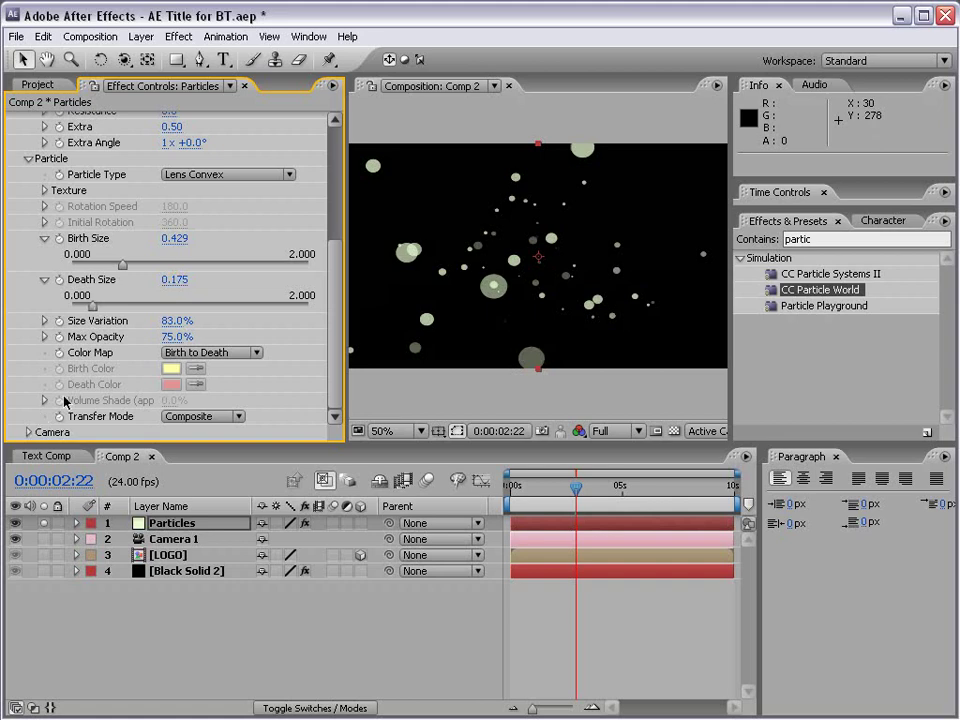
# Review the Color Map and Particle Type choices without changing them, and collapse the Particle settings.
pyautogui.click(200, 352)
pyautogui.click(200, 354)
pyautogui.click(210, 177)
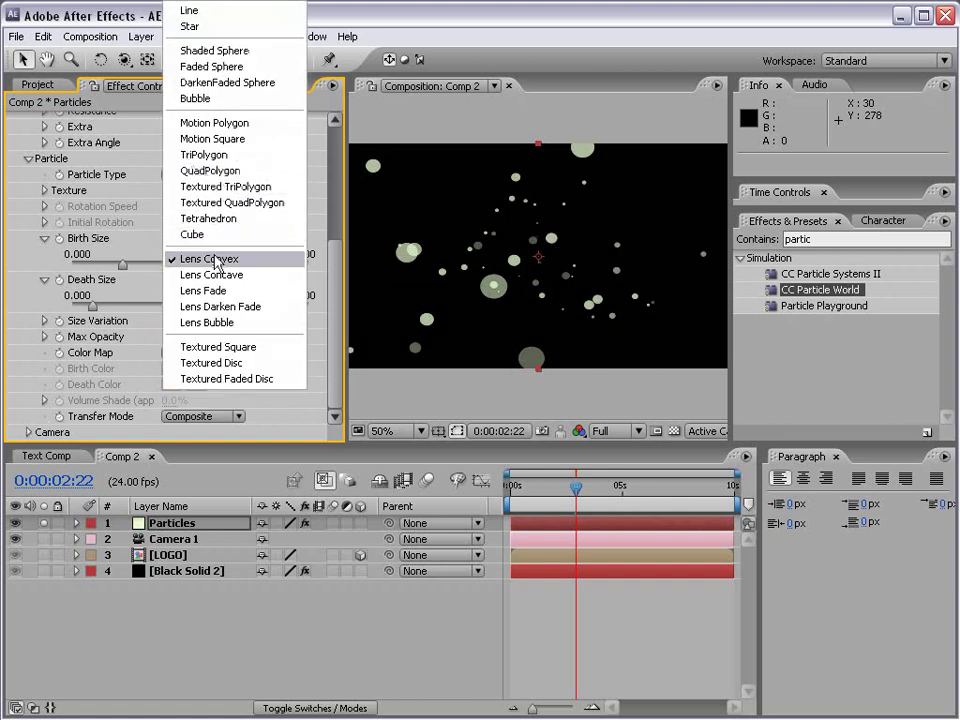
pyautogui.click(212, 320)
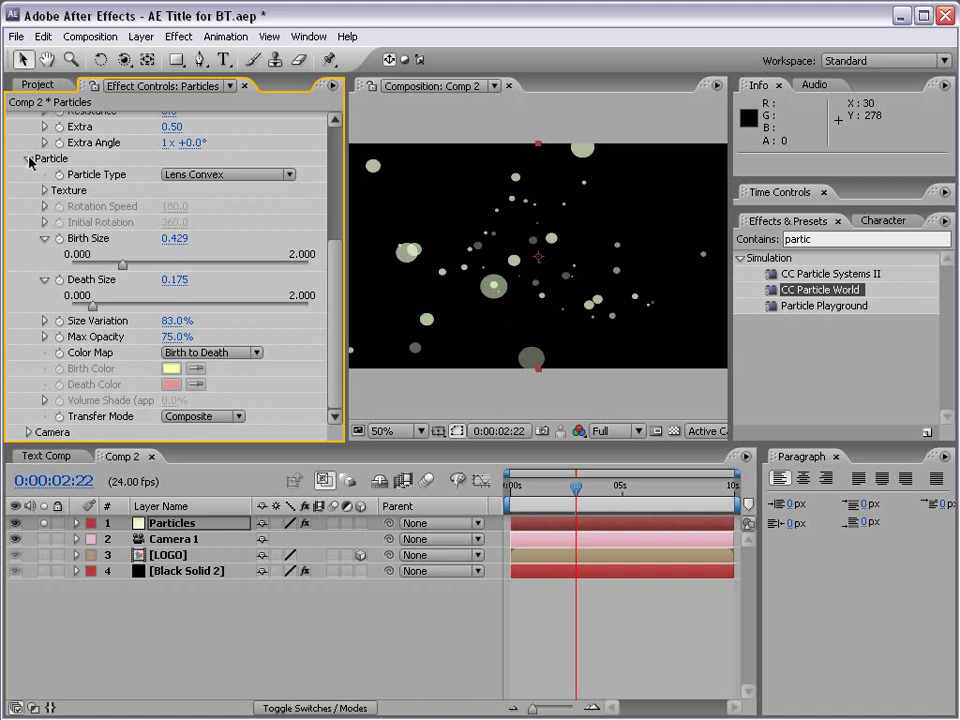
pyautogui.click(29, 159)
pyautogui.click(28, 392)
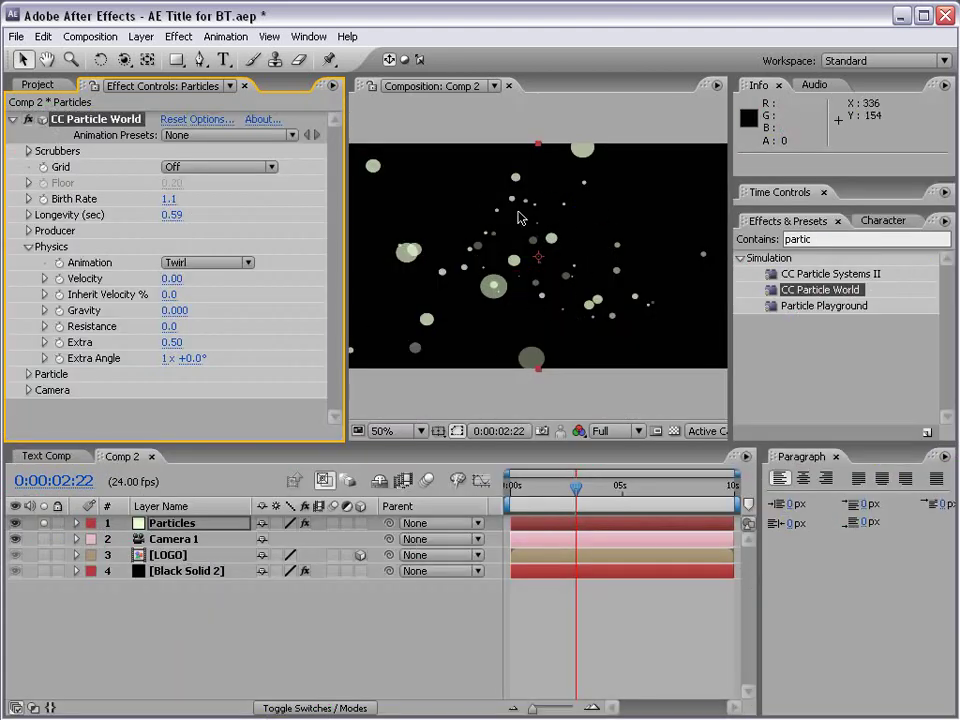
# Turn off solo on the Particles layer to show it together with the logo and background.
pyautogui.click(172, 538)
pyautogui.click(160, 523)
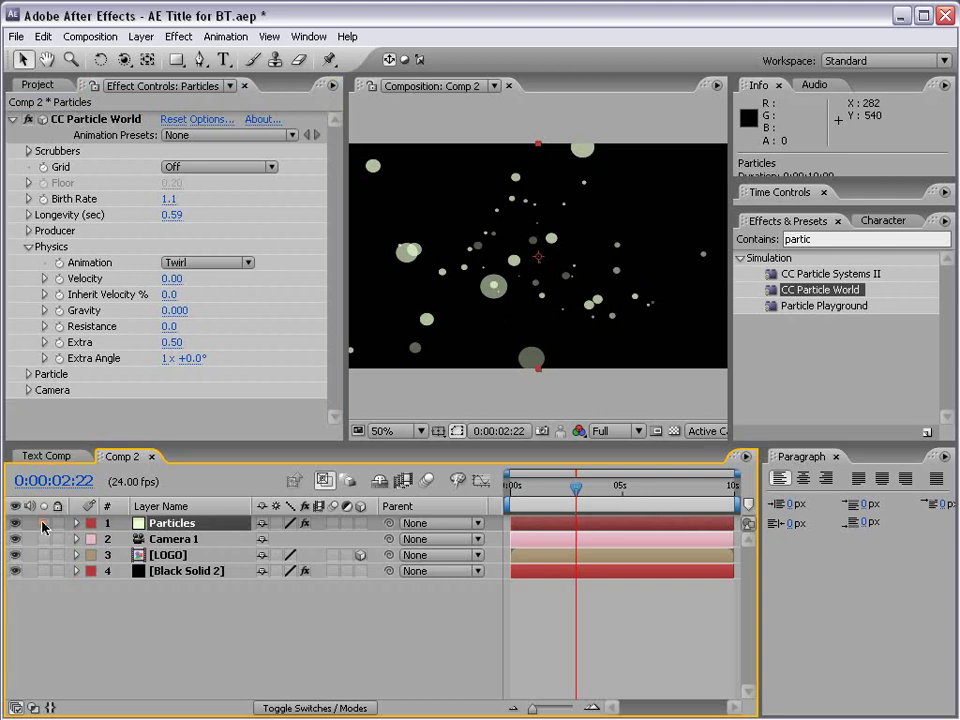
pyautogui.click(43, 523)
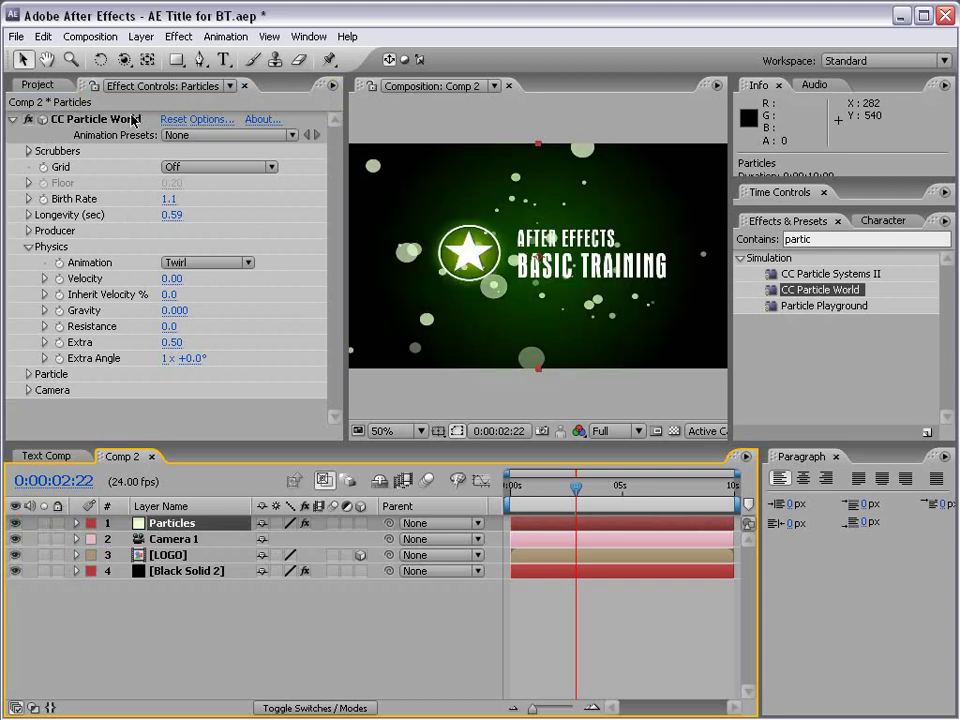
# Try orbiting the camera around the title with the Orbit Camera Tool and undo the orbit.
pyautogui.click(124, 61)
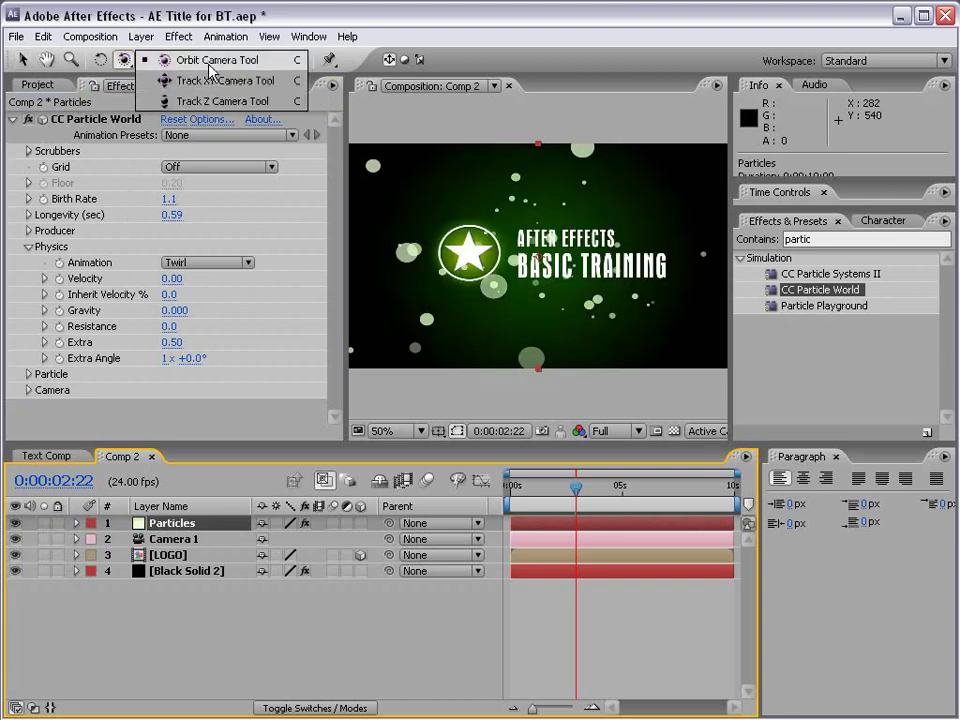
pyautogui.click(160, 60)
pyautogui.moveTo(572, 256)
pyautogui.mouseDown()
pyautogui.moveTo(529, 265)
pyautogui.moveTo(491, 291)
pyautogui.moveTo(448, 291)
pyautogui.moveTo(559, 269)
pyautogui.moveTo(614, 243)
pyautogui.moveTo(616, 226)
pyautogui.moveTo(560, 242)
pyautogui.mouseUp()
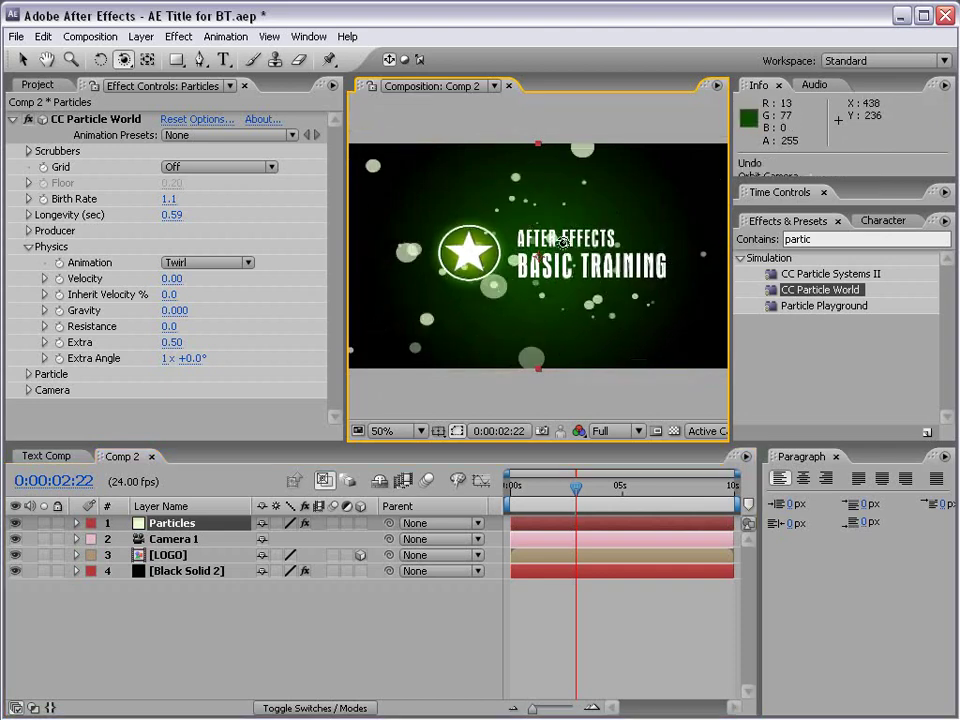
# Reduce the particles' Birth Size to 0.111 and collapse the CC Particle World settings.
pyautogui.click(29, 248)
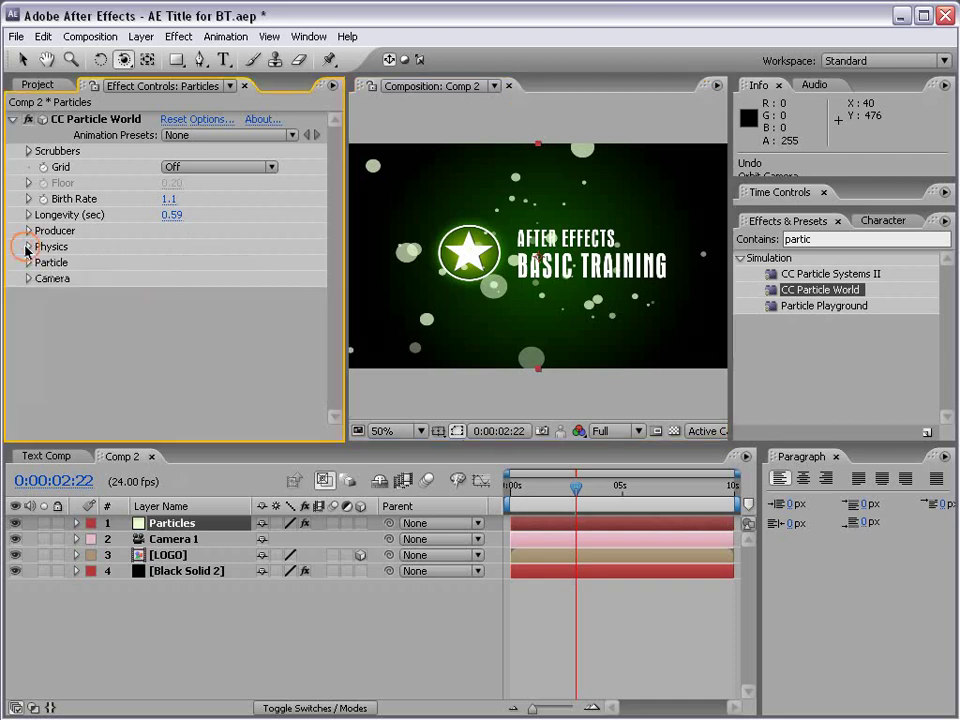
pyautogui.click(29, 262)
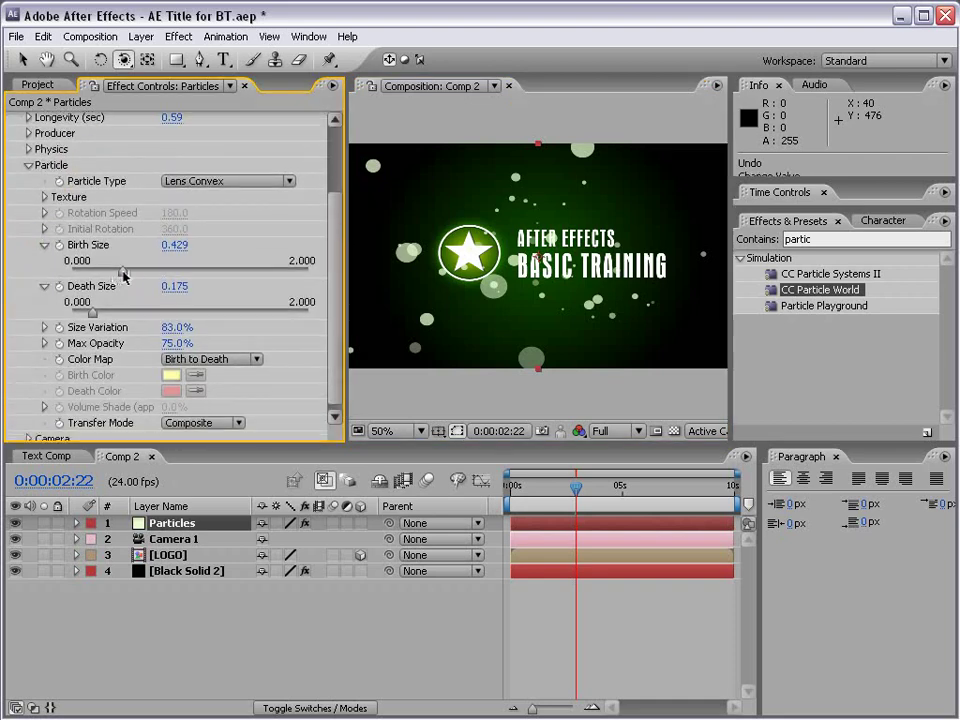
pyautogui.moveTo(122, 272); pyautogui.dragTo(85, 272)
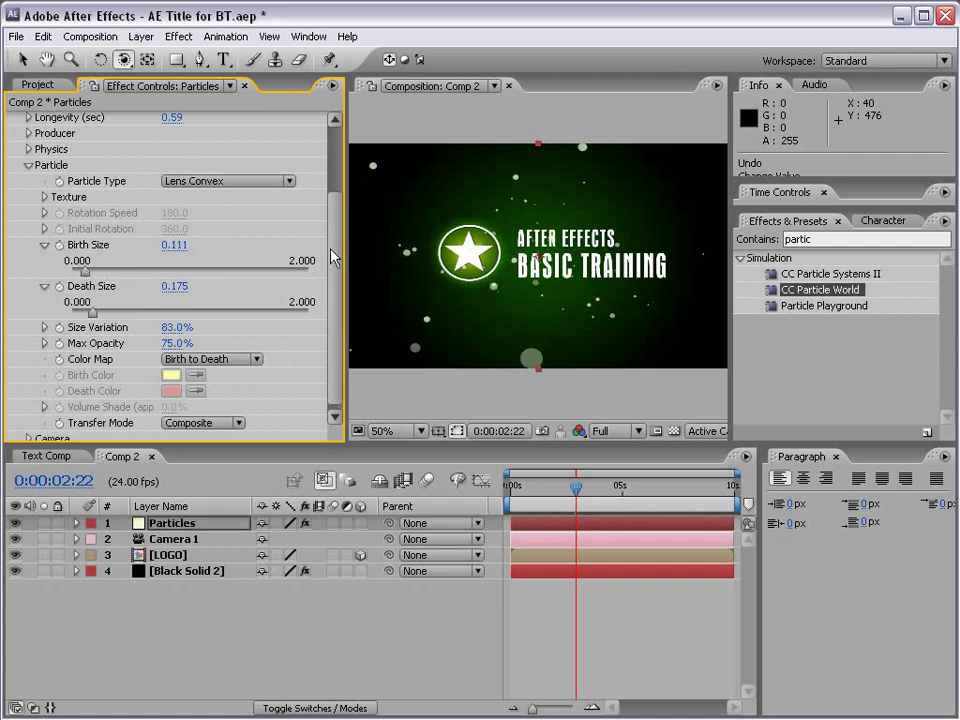
pyautogui.scroll(3, 200, 190)
pyautogui.click(14, 120)
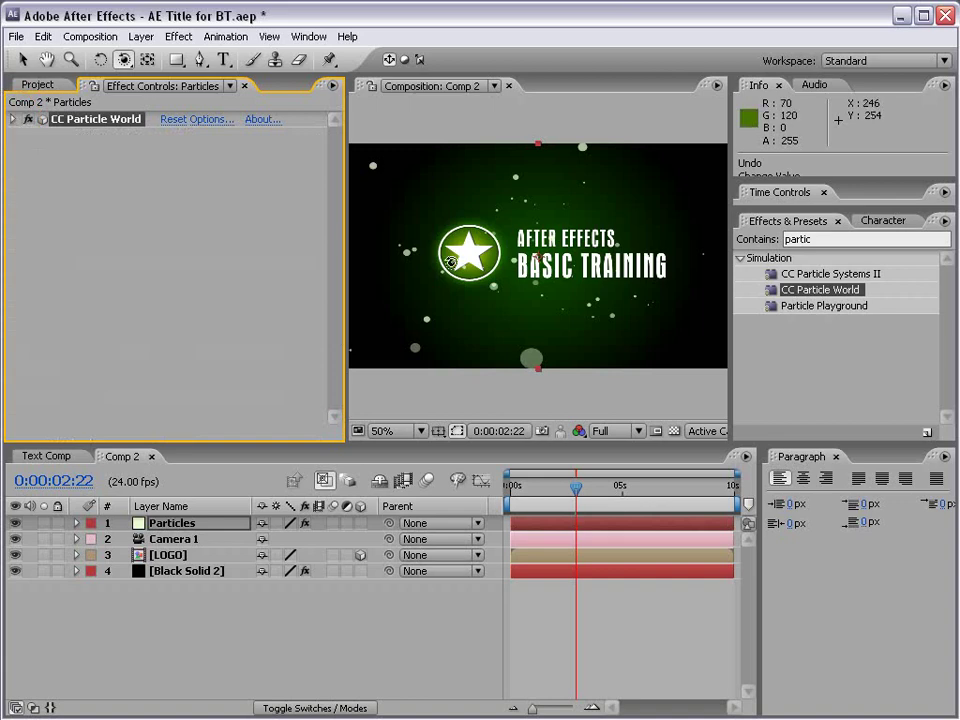
# Switch back to the Selection tool and apply the Stylize Glow effect to the Particles layer.
pyautogui.click(23, 59)
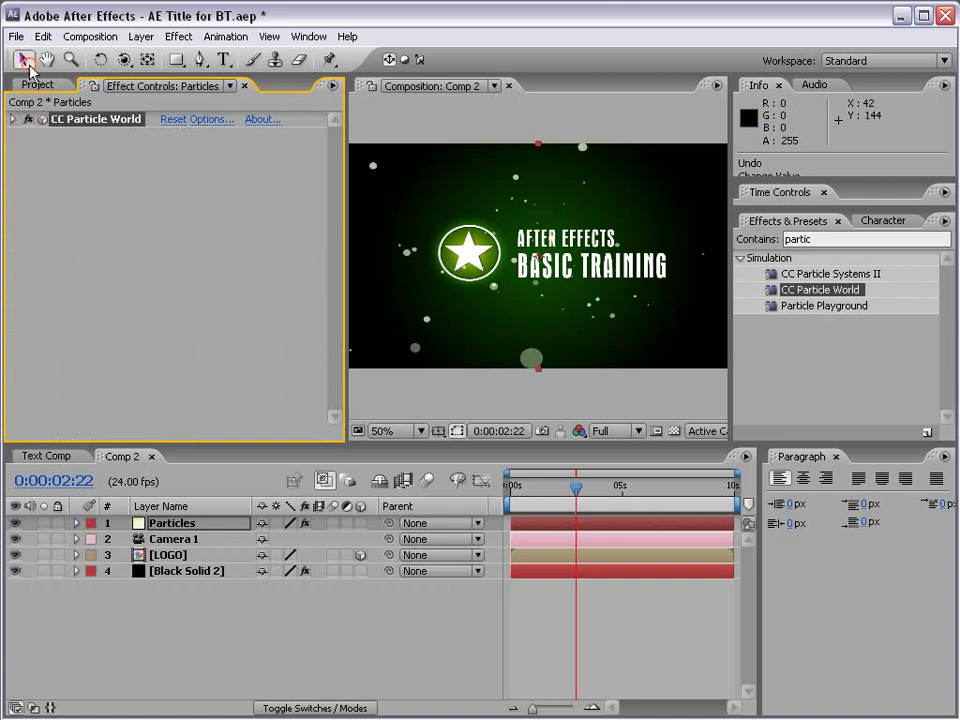
pyautogui.click(180, 37)
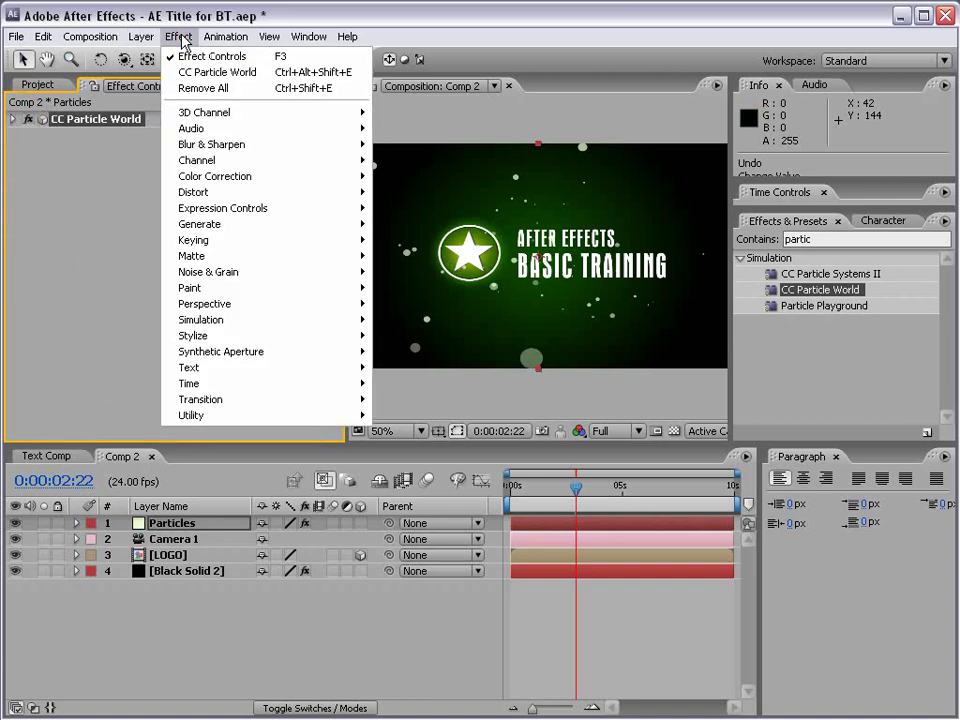
pyautogui.moveTo(195, 337)
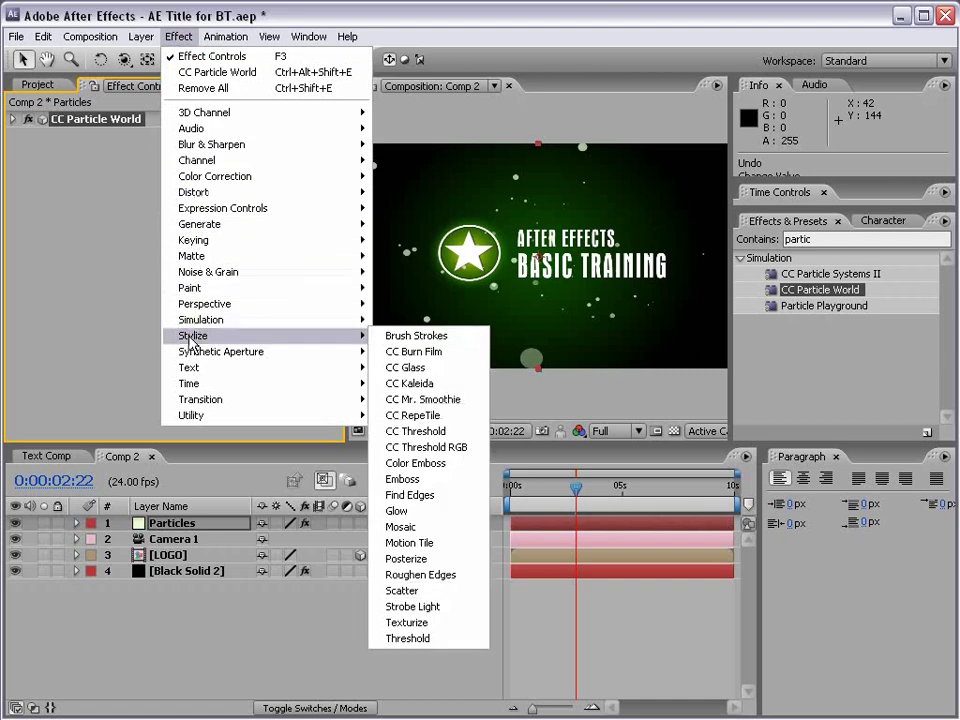
pyautogui.click(404, 516)
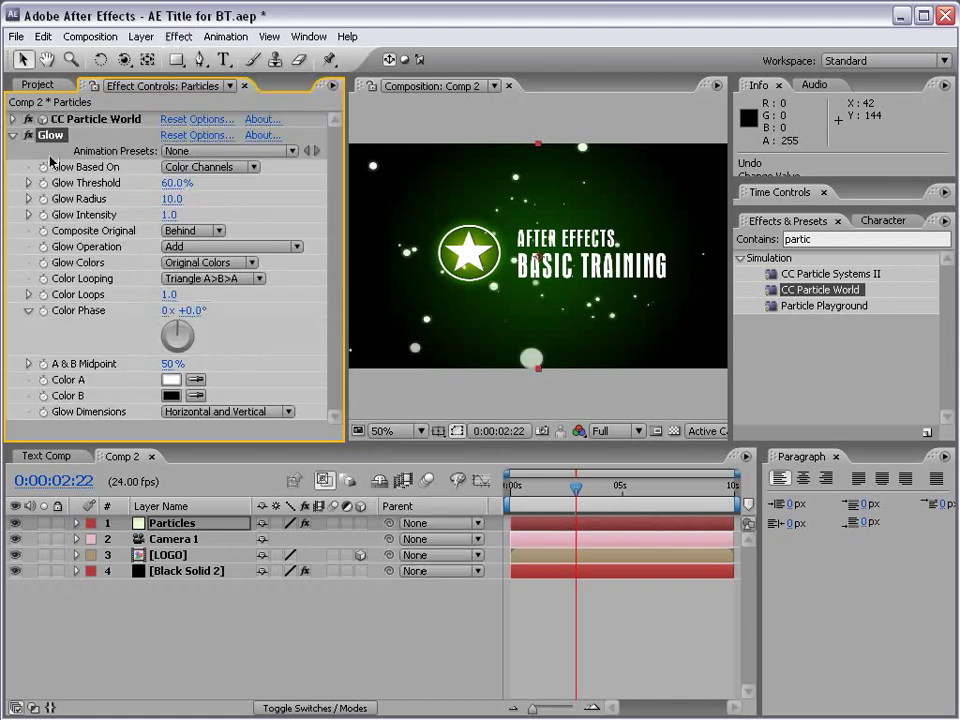
# Set the particles' Glow Intensity to 3.3 and Glow Threshold to 20.8%.
pyautogui.scroll(1, 626, 306)
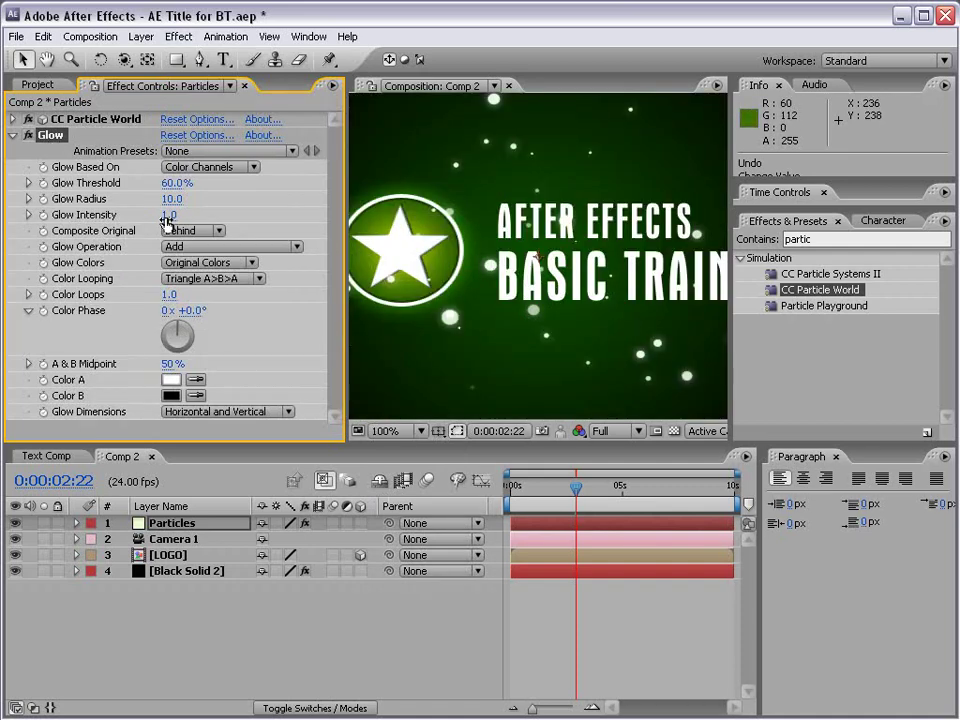
pyautogui.moveTo(167, 218); pyautogui.dragTo(280, 212)
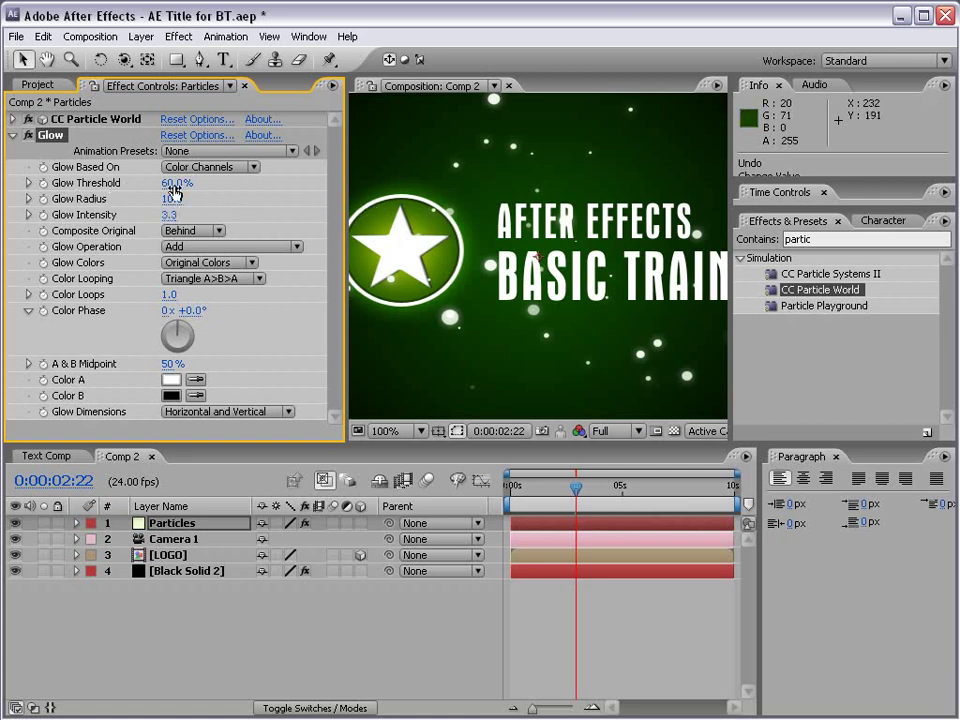
pyautogui.moveTo(170, 190); pyautogui.dragTo(207, 184)
pyautogui.moveTo(177, 183); pyautogui.dragTo(30, 184)
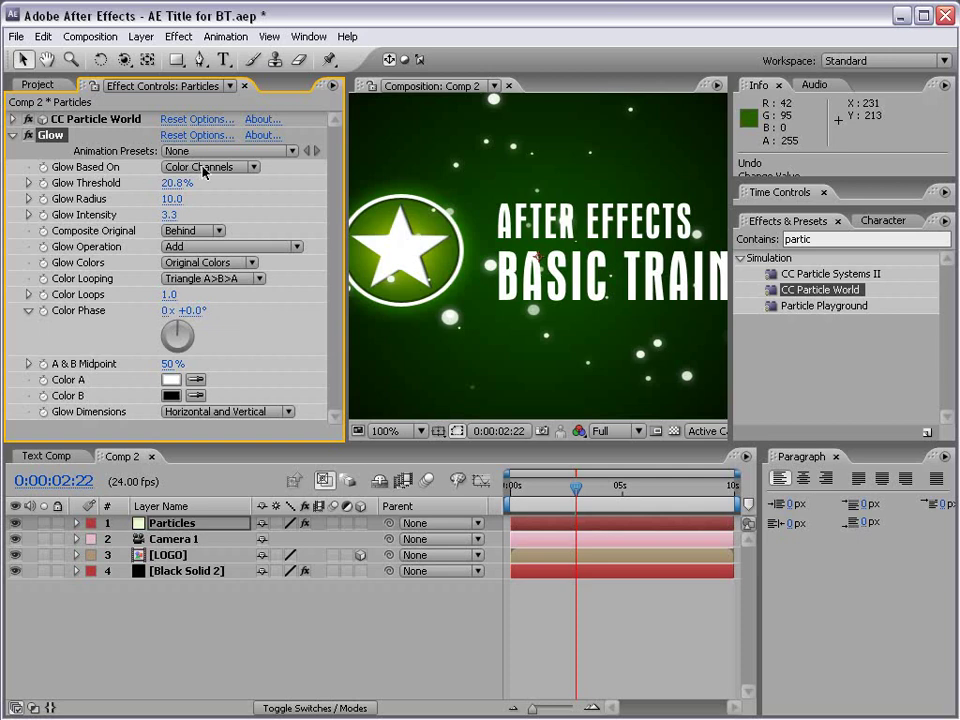
# Base the glow on the Alpha Channel, compare the particles with and without it, and set Composite Original to On Top.
pyautogui.click(166, 167)
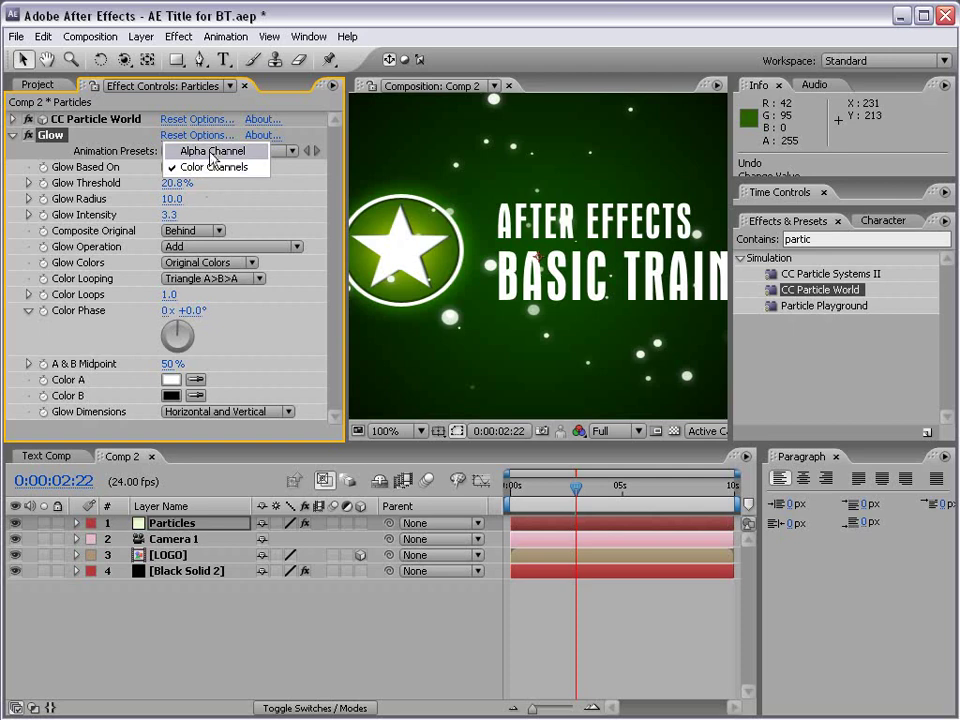
pyautogui.click(210, 151)
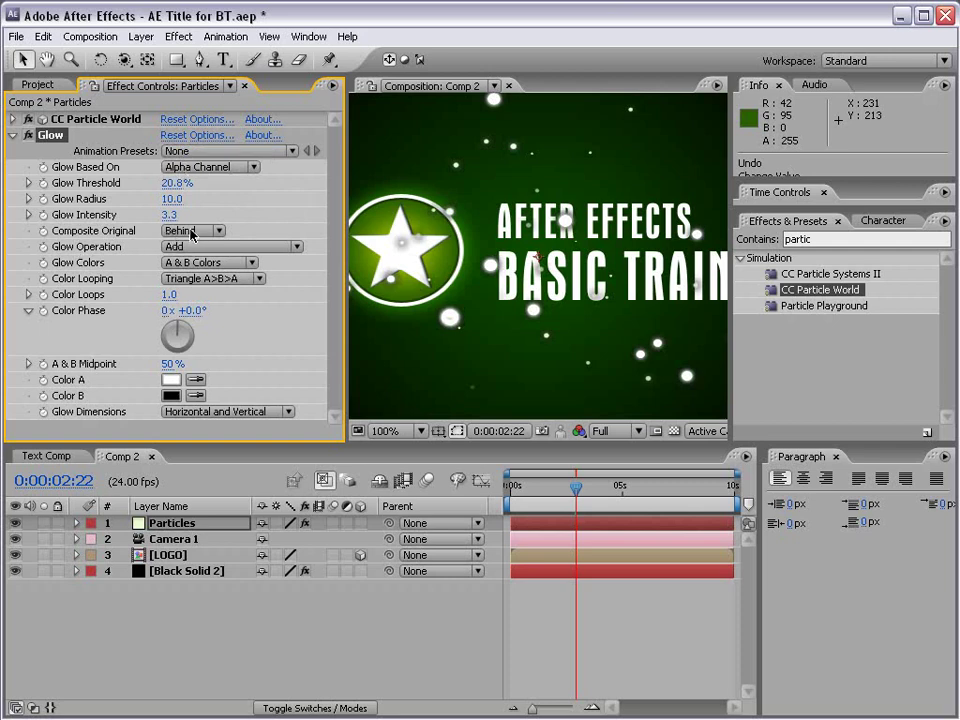
pyautogui.click(28, 135)
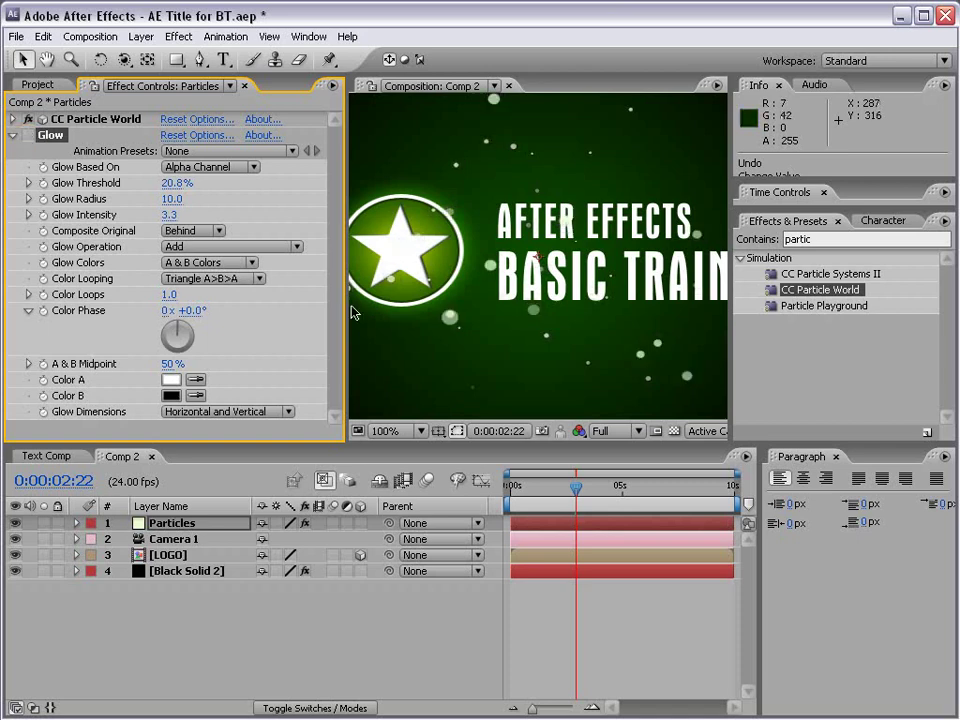
pyautogui.click(28, 135)
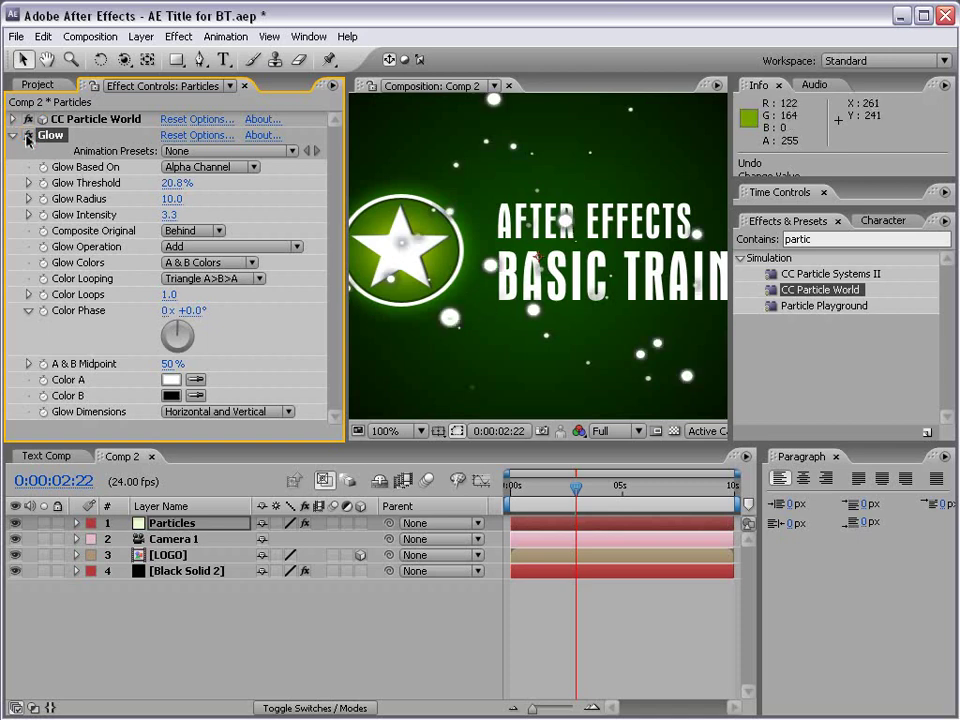
pyautogui.click(200, 233)
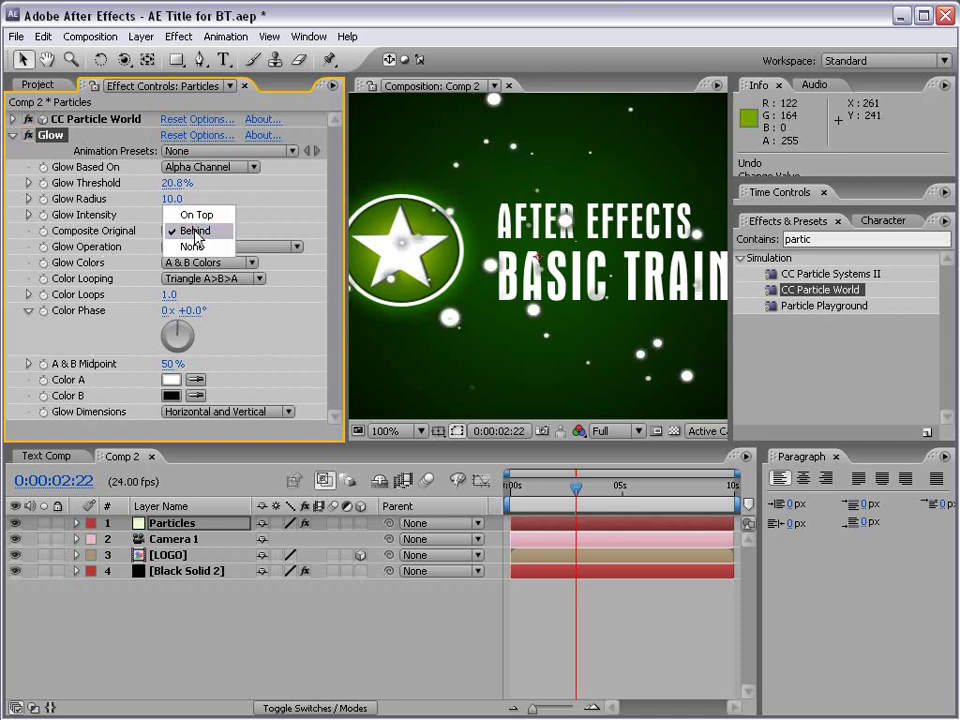
pyautogui.click(199, 215)
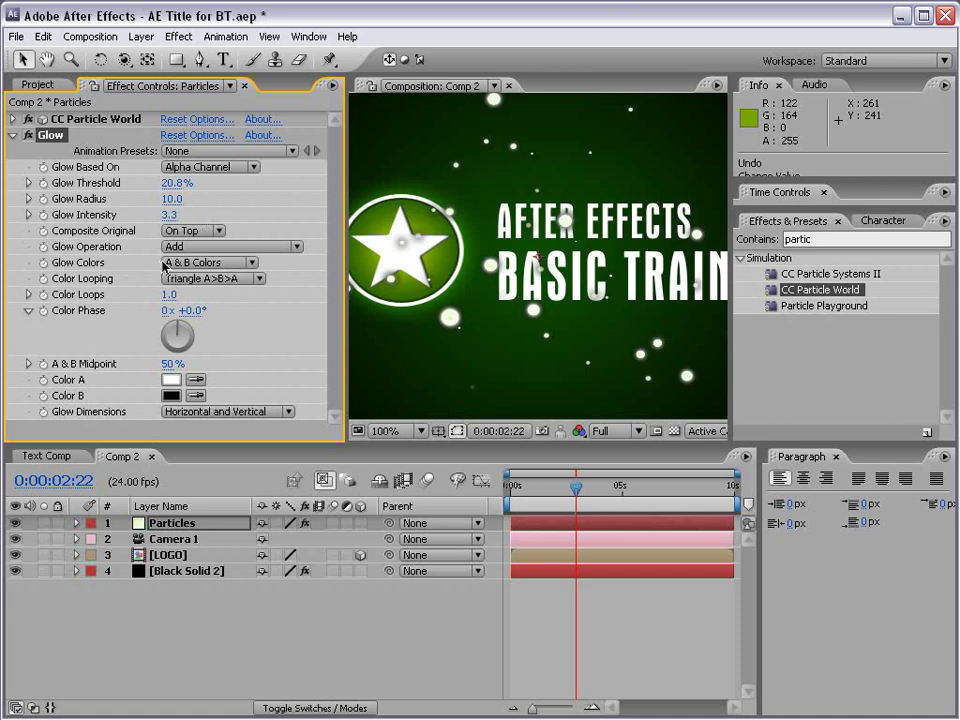
# Keep Glow Colors on A & B Colors and change the glow's Color B to light green 64FF73.
pyautogui.click(208, 266)
pyautogui.click(236, 266)
pyautogui.click(165, 396)
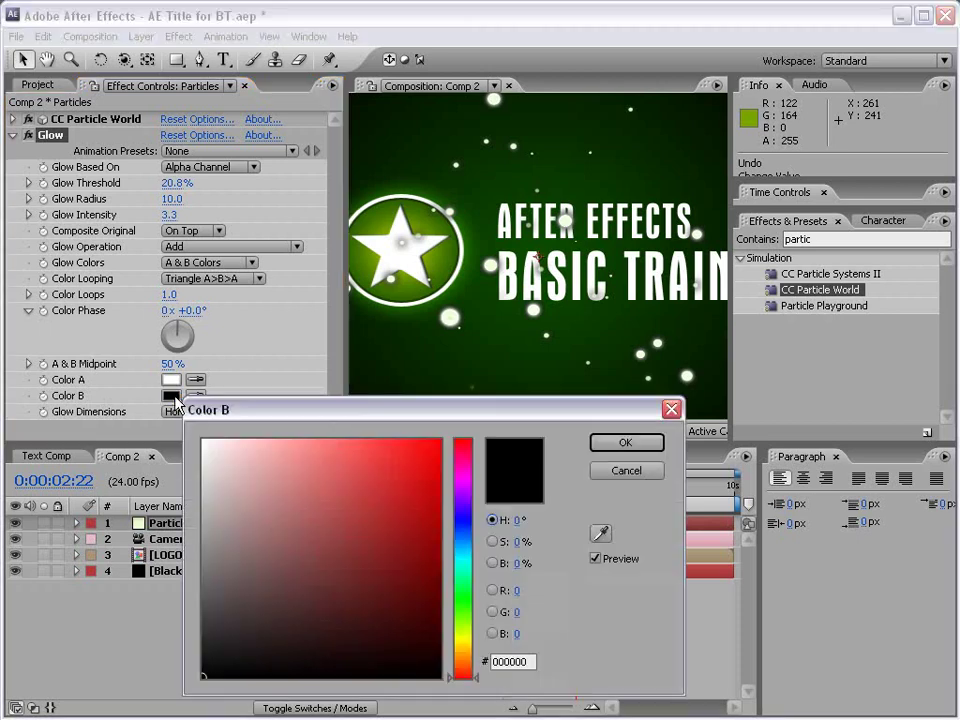
pyautogui.click(462, 594)
pyautogui.moveTo(411, 556)
pyautogui.mouseDown()
pyautogui.moveTo(407, 506)
pyautogui.moveTo(431, 493)
pyautogui.moveTo(346, 429)
pyautogui.mouseUp()
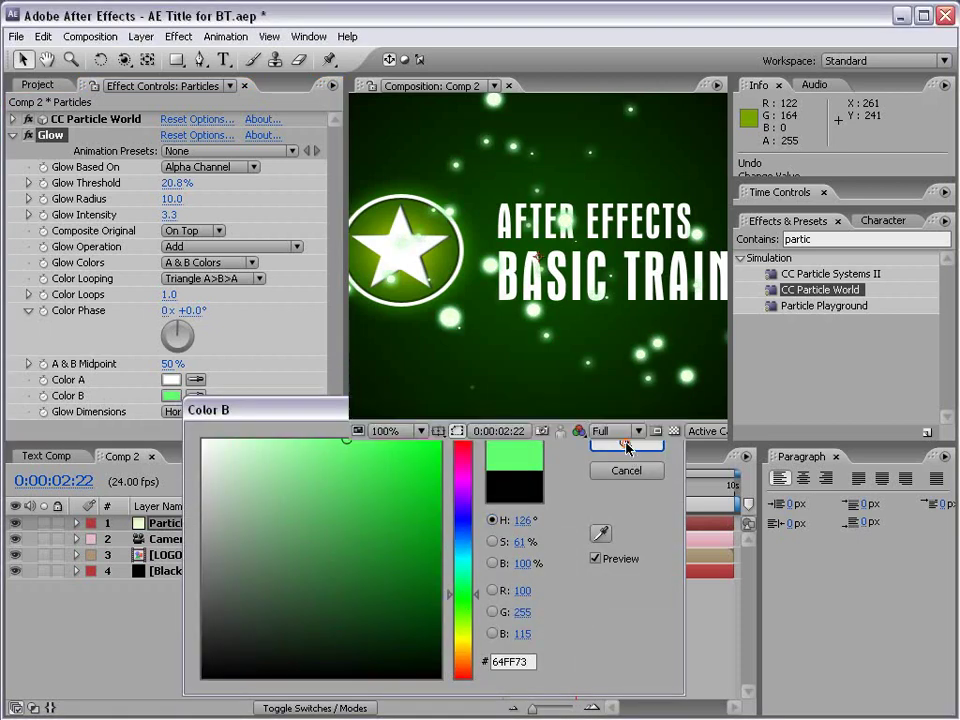
pyautogui.click(626, 444)
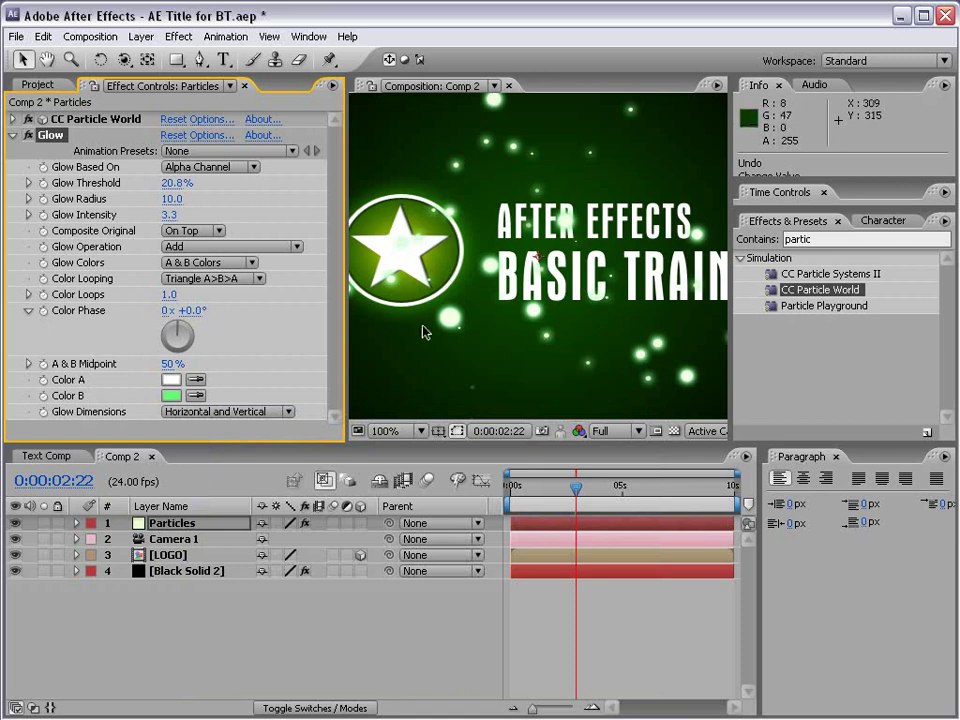
# Reduce the particles' Glow Intensity to 1.5 and raise the Glow Threshold to 34.9%.
pyautogui.moveTo(165, 217); pyautogui.dragTo(5, 214)
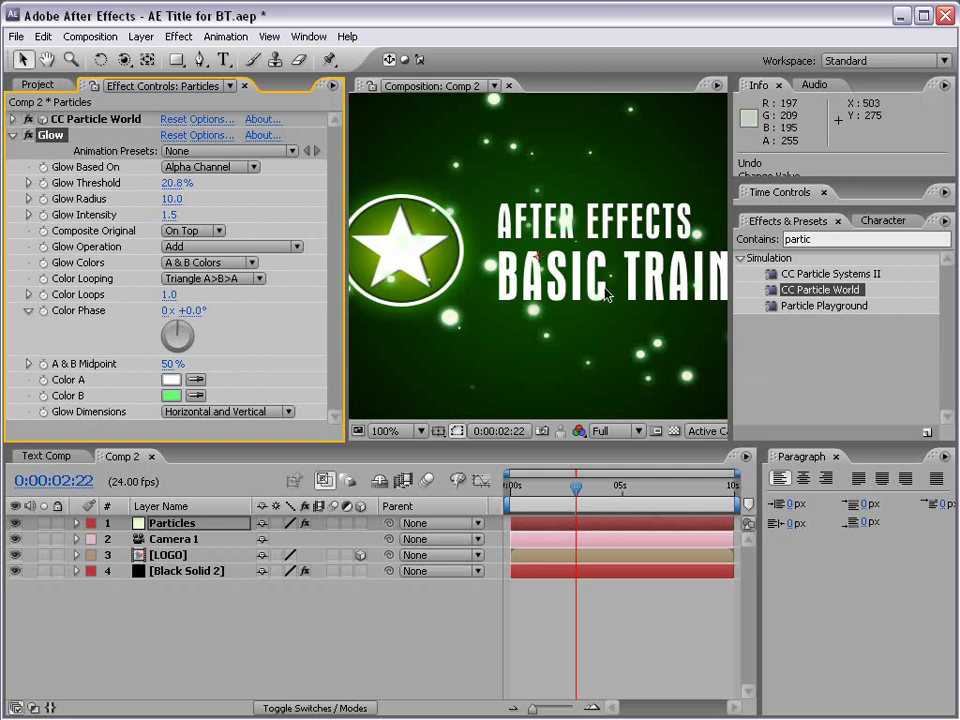
pyautogui.scroll(-1, 607, 291)
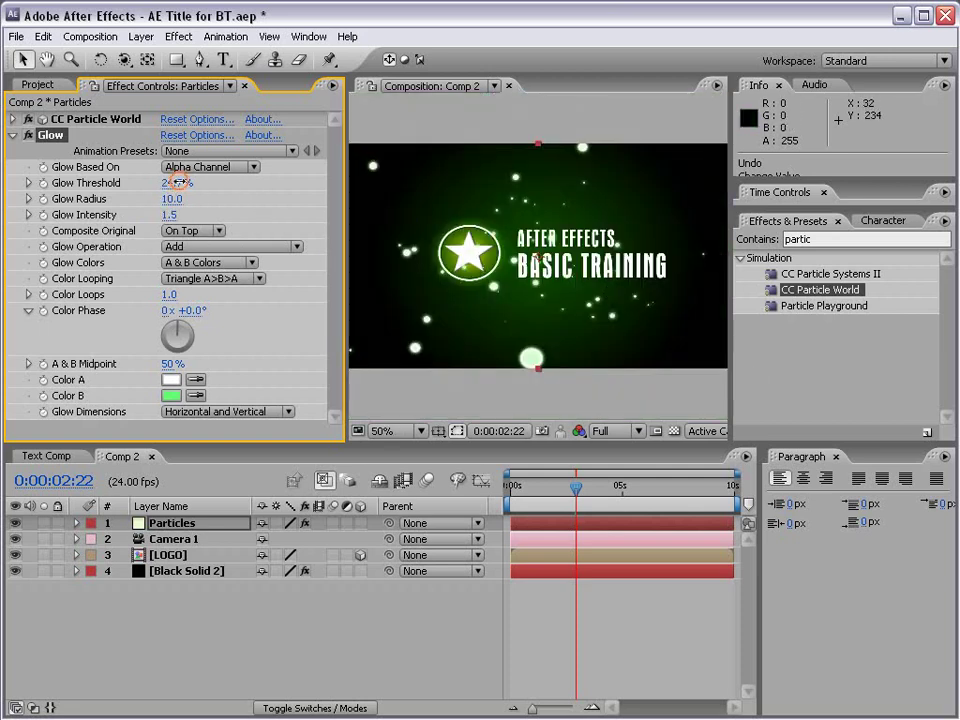
pyautogui.moveTo(172, 183); pyautogui.dragTo(242, 182)
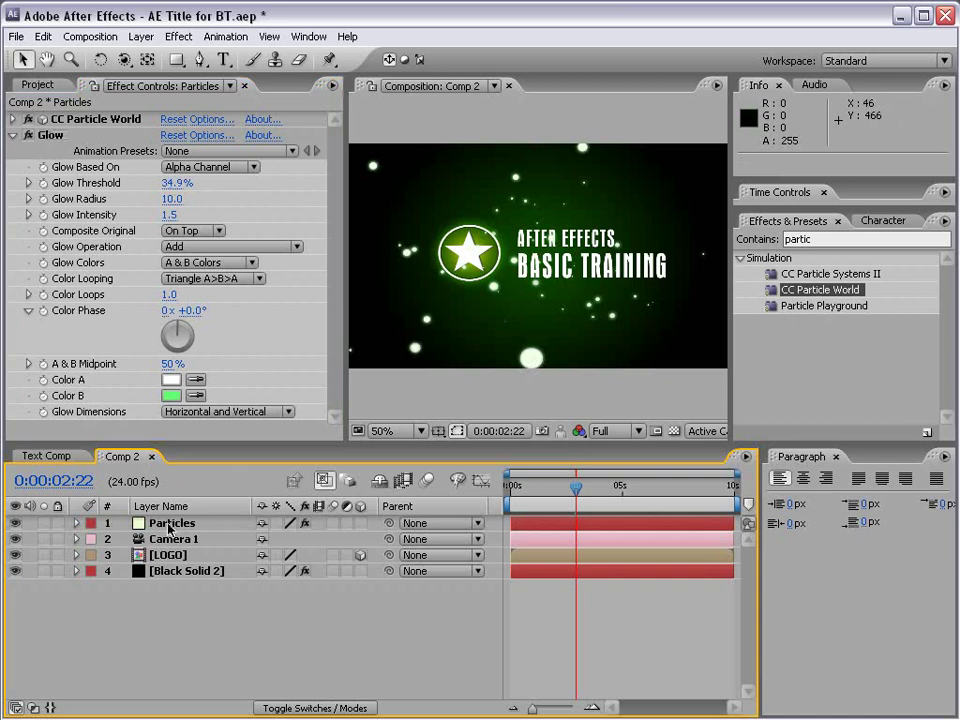
# Move the Particles layer below the LOGO layer so the particles float behind the title.
pyautogui.click(170, 526)
pyautogui.scroll(1, 368, 343)
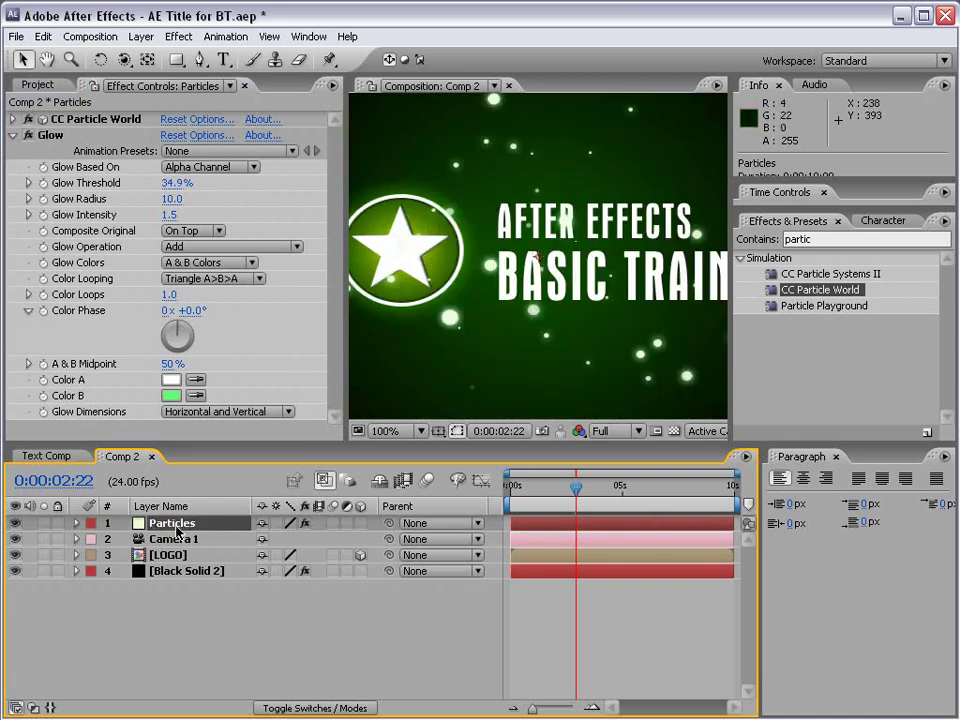
pyautogui.moveTo(175, 531); pyautogui.dragTo(186, 563)
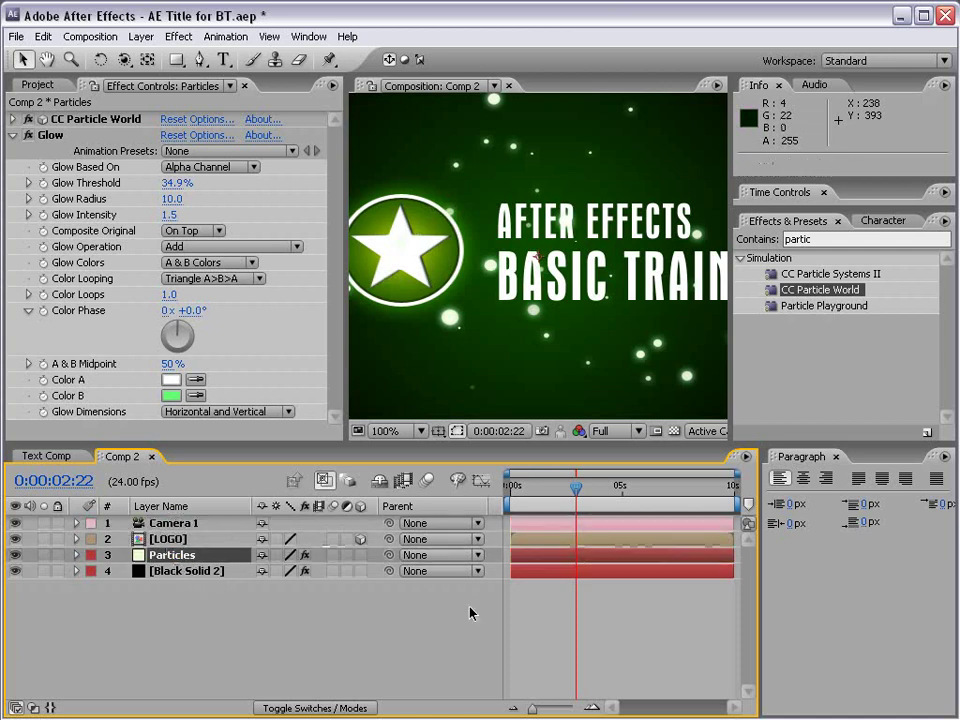
# Open the nested LOGO composition and turn on its transparency grid.
pyautogui.click(170, 540)
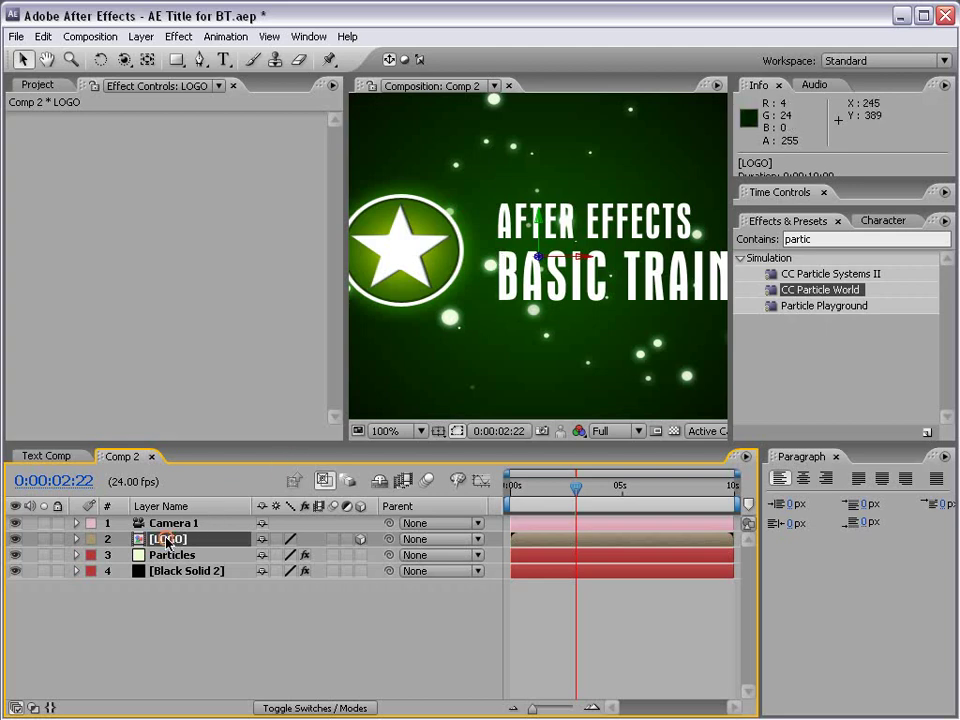
pyautogui.doubleClick(167, 541)
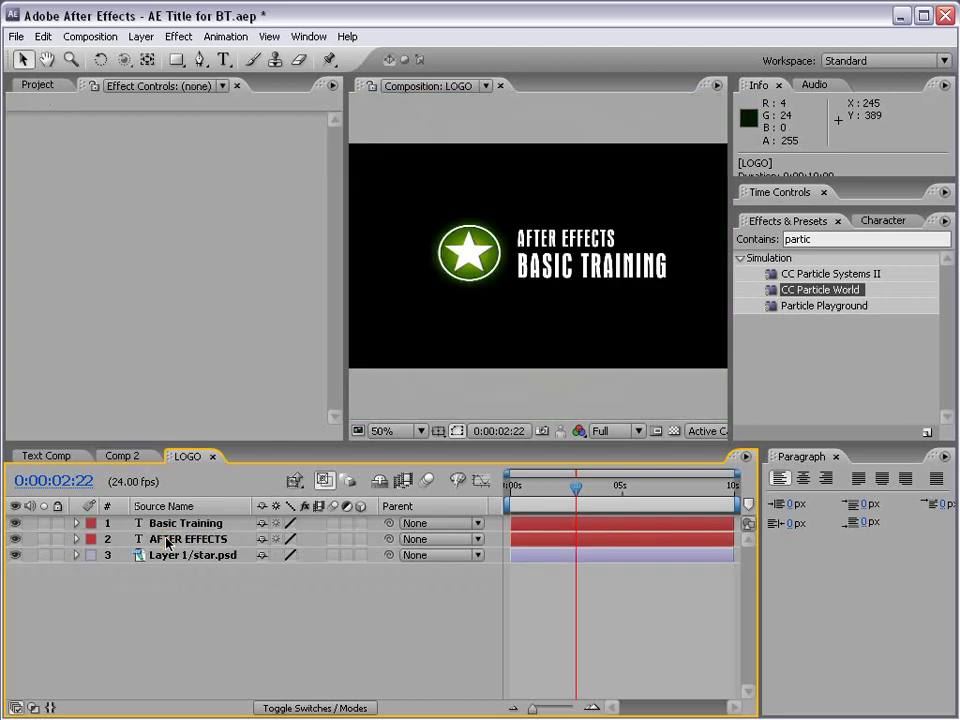
pyautogui.click(671, 433)
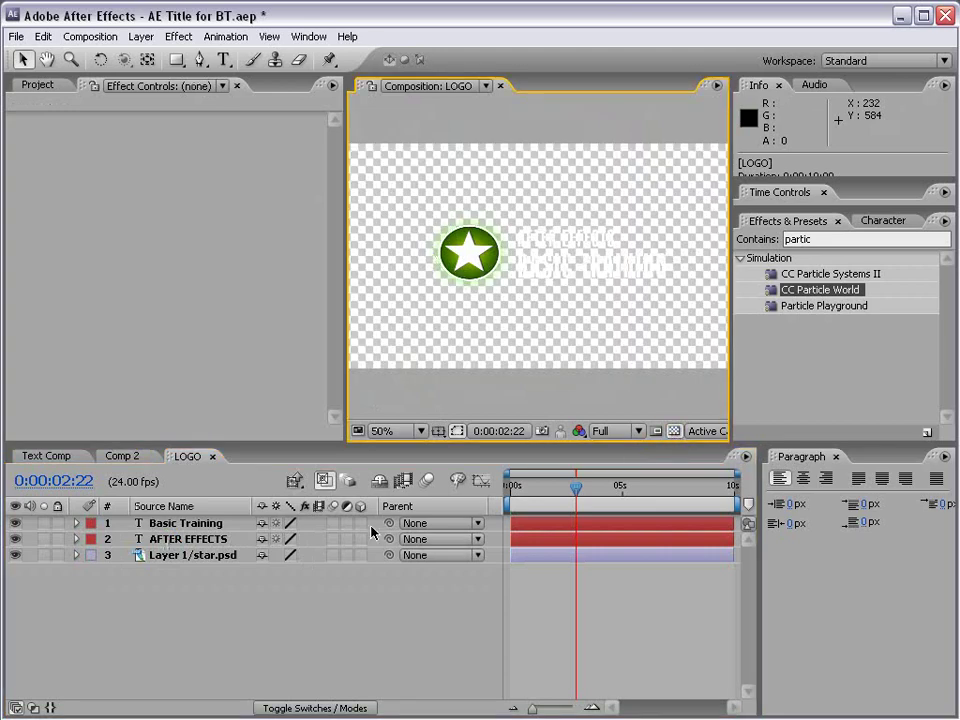
# Apply the Perspective Drop Shadow effect to the Basic Training text layer.
pyautogui.click(190, 524)
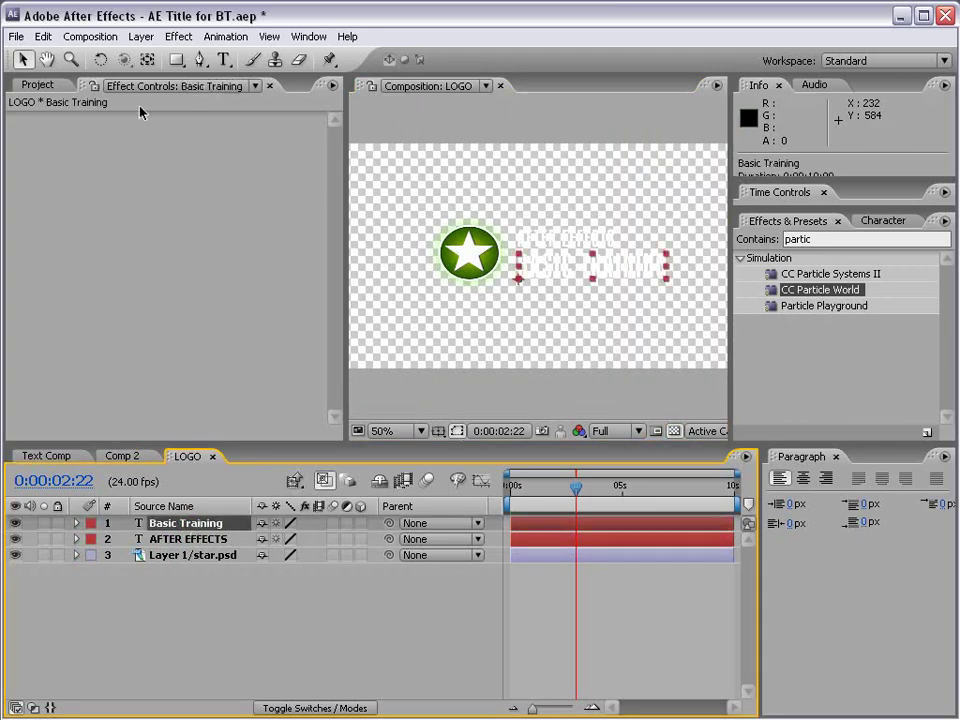
pyautogui.click(178, 37)
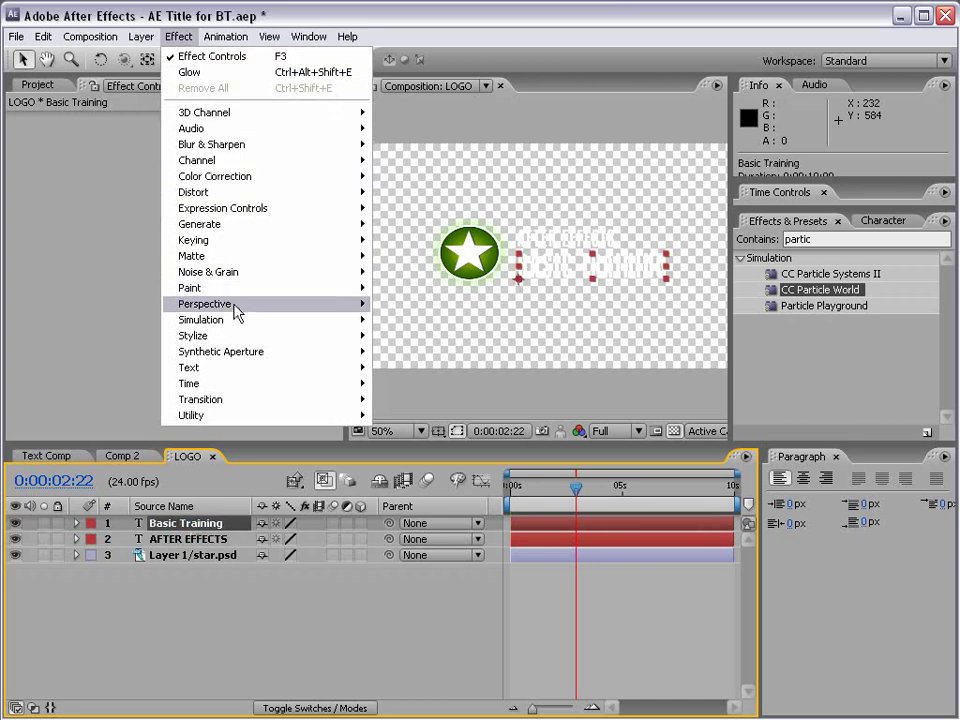
pyautogui.moveTo(237, 308)
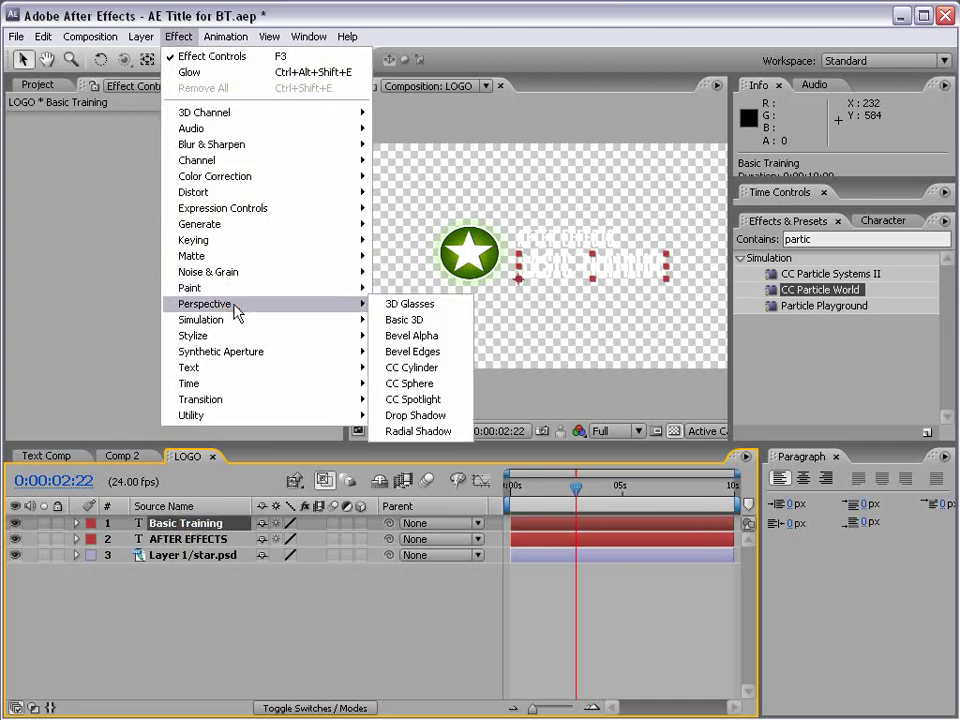
pyautogui.click(443, 418)
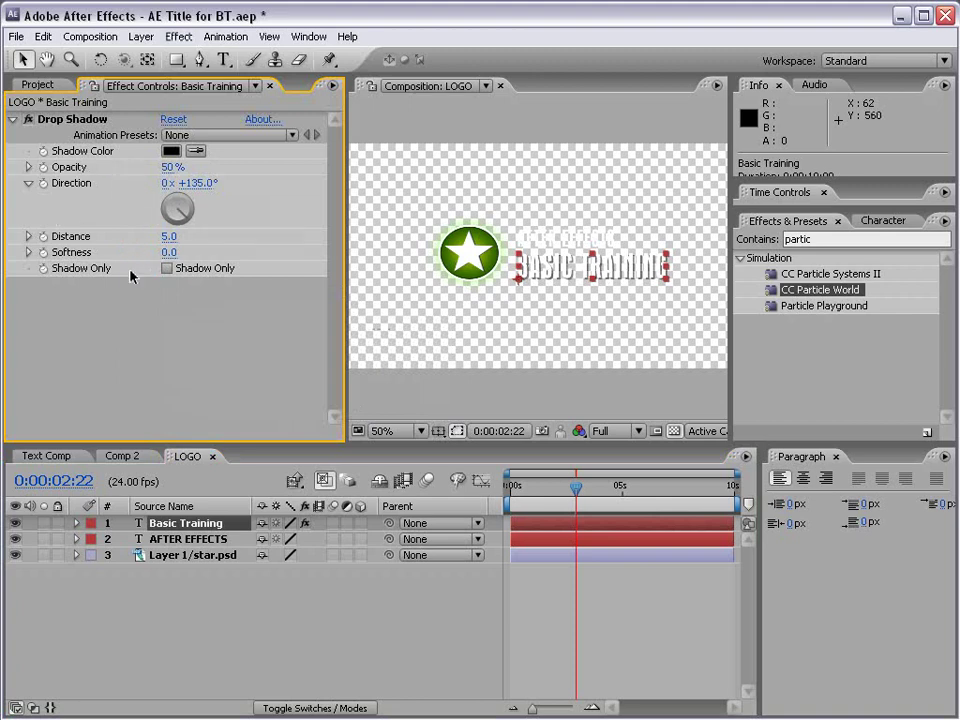
# Set the Basic Training drop shadow's Distance to 0, Opacity to 100% and Softness to 8.
pyautogui.moveTo(172, 238); pyautogui.dragTo(186, 237)
pyautogui.click(172, 237)
pyautogui.write('0')
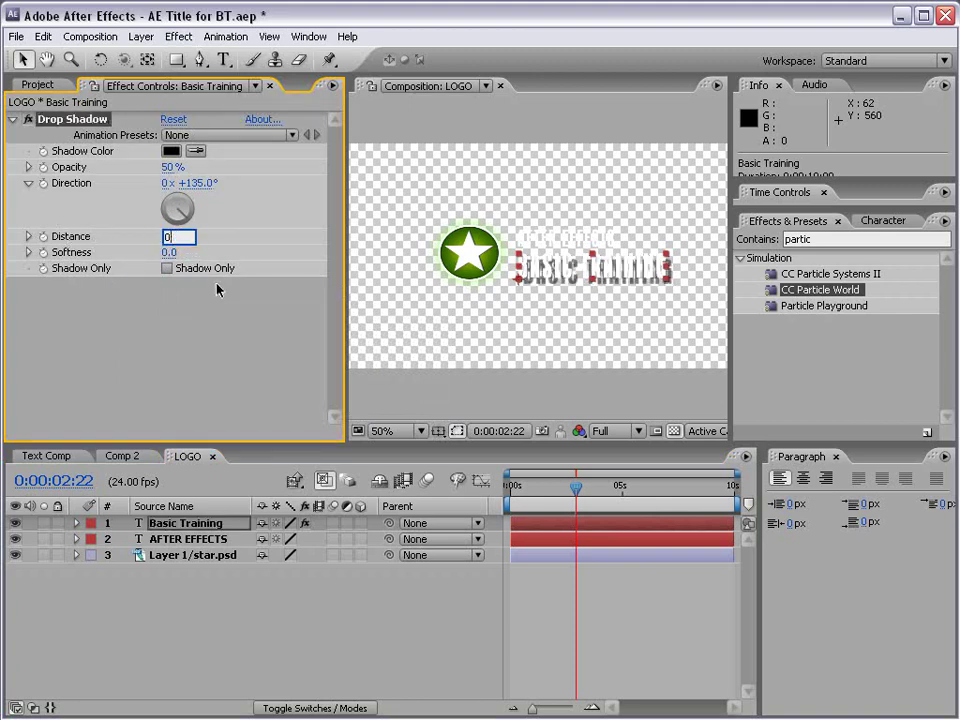
pyautogui.press('Return')
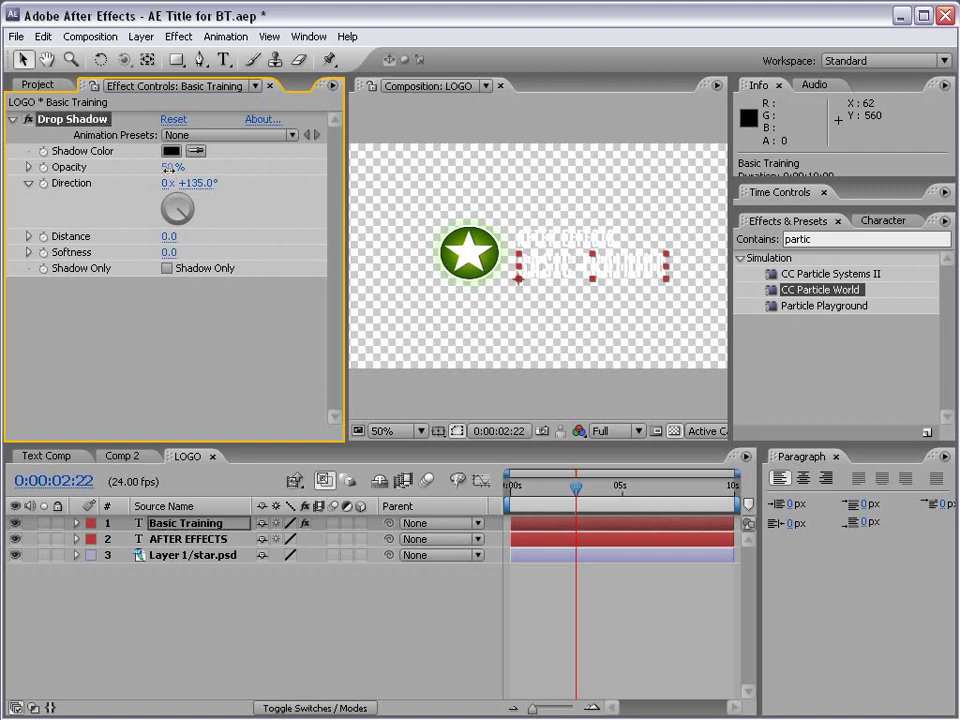
pyautogui.moveTo(165, 168); pyautogui.dragTo(354, 167)
pyautogui.press('.')
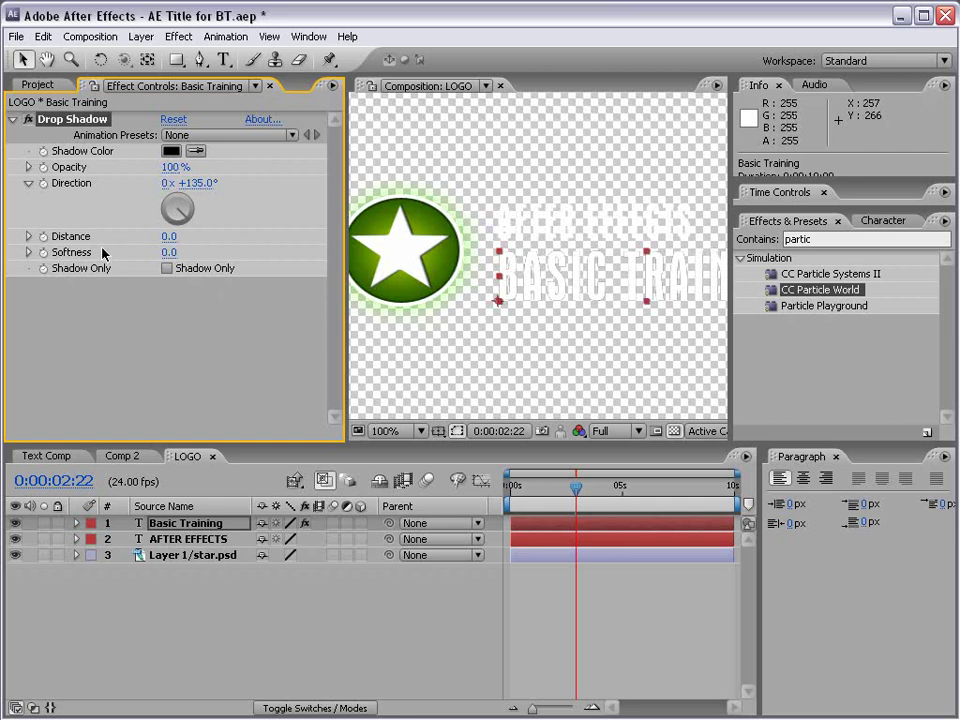
pyautogui.moveTo(169, 253); pyautogui.dragTo(166, 252)
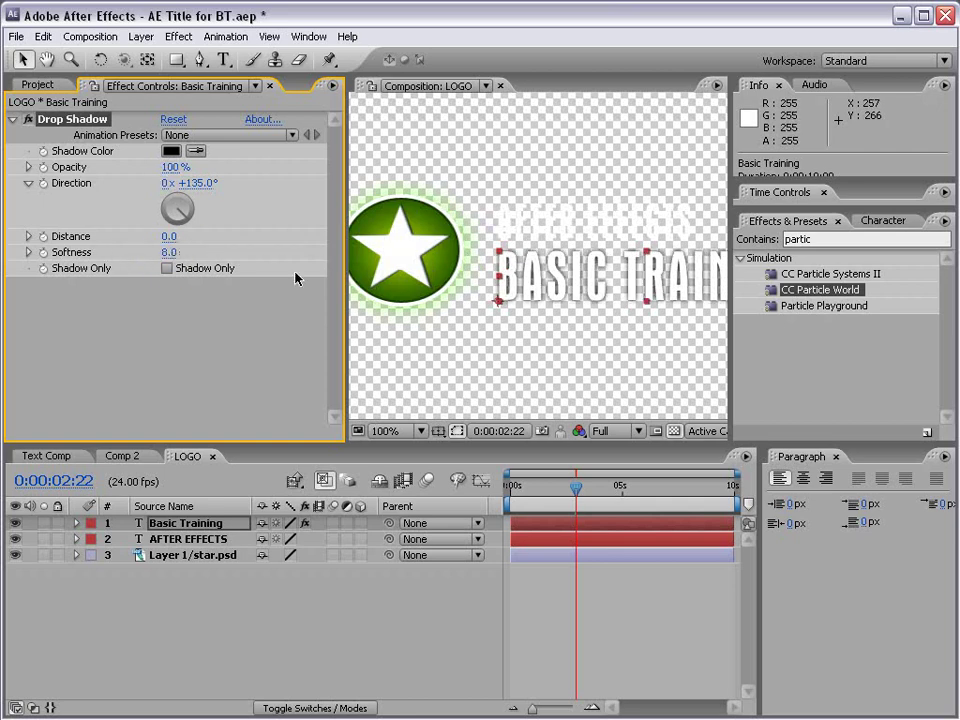
# Duplicate the Drop Shadow effect on the Basic Training layer to strengthen its shadow.
pyautogui.click(43, 36)
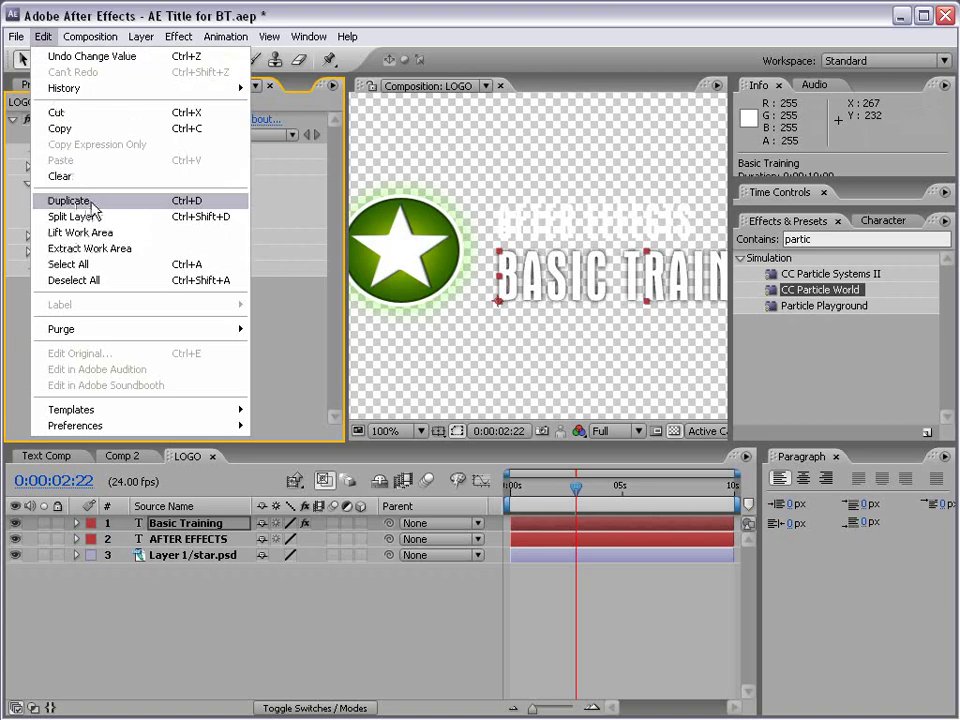
pyautogui.click(74, 13)
pyautogui.click(43, 36)
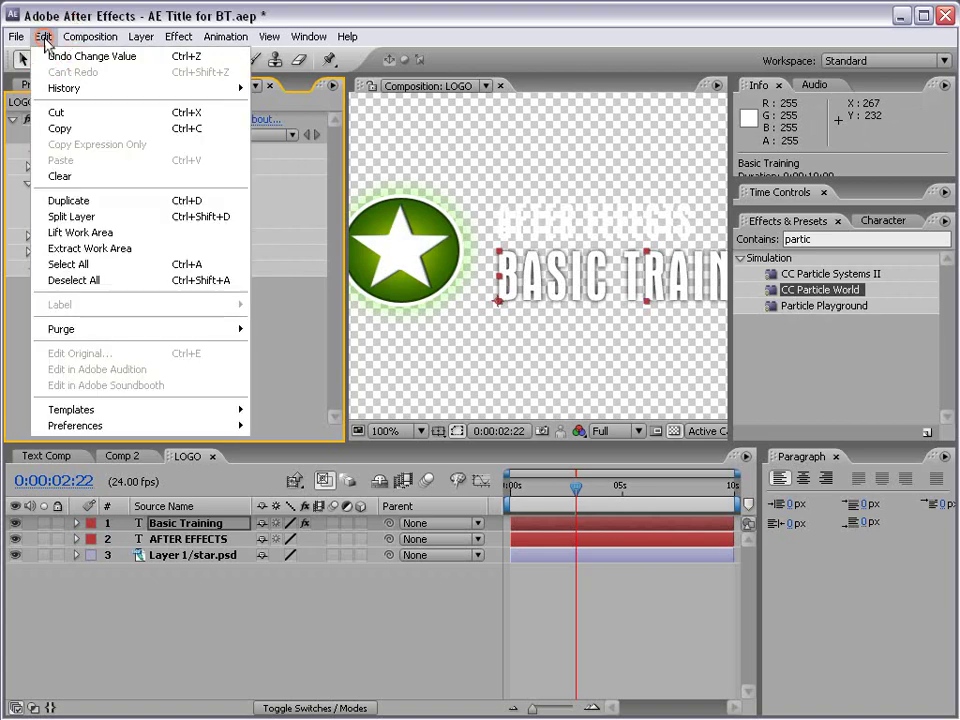
pyautogui.click(138, 204)
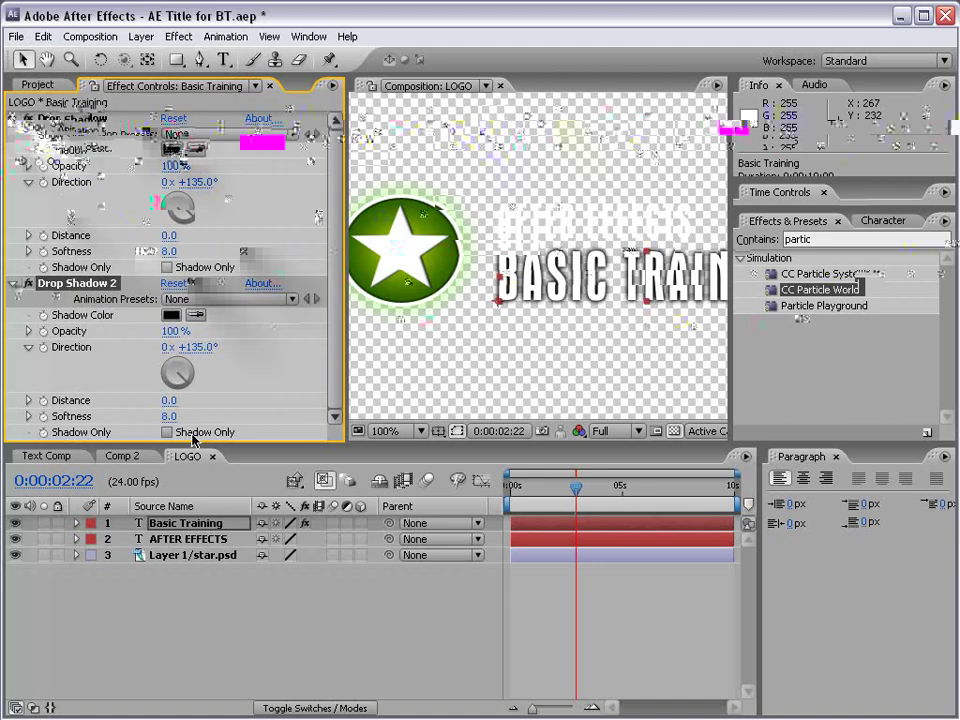
# Copy both Drop Shadow effects from the Basic Training layer and paste them onto the AFTER EFFECTS text layer.
pyautogui.click(70, 120)
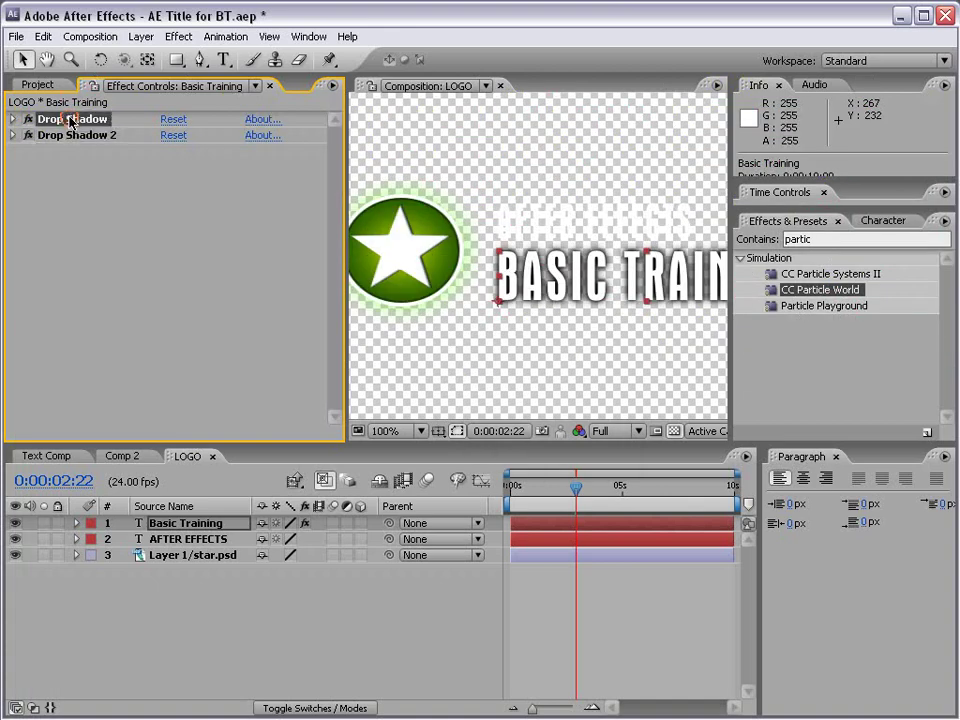
pyautogui.keyDown('ctrl'); pyautogui.click(52, 135); pyautogui.keyUp('ctrl')
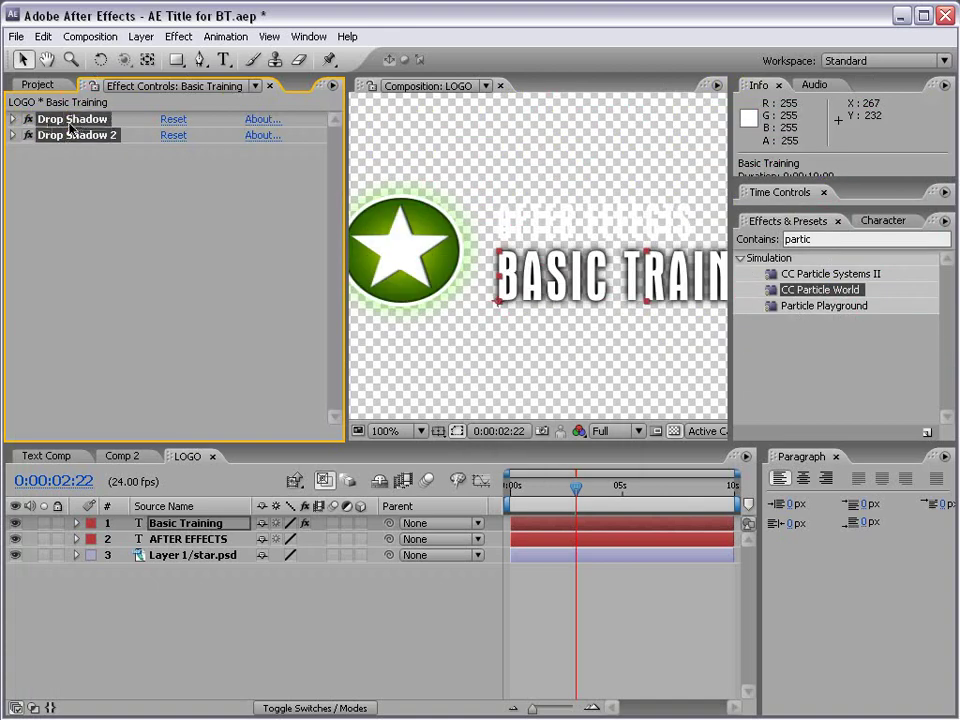
pyautogui.click(45, 37)
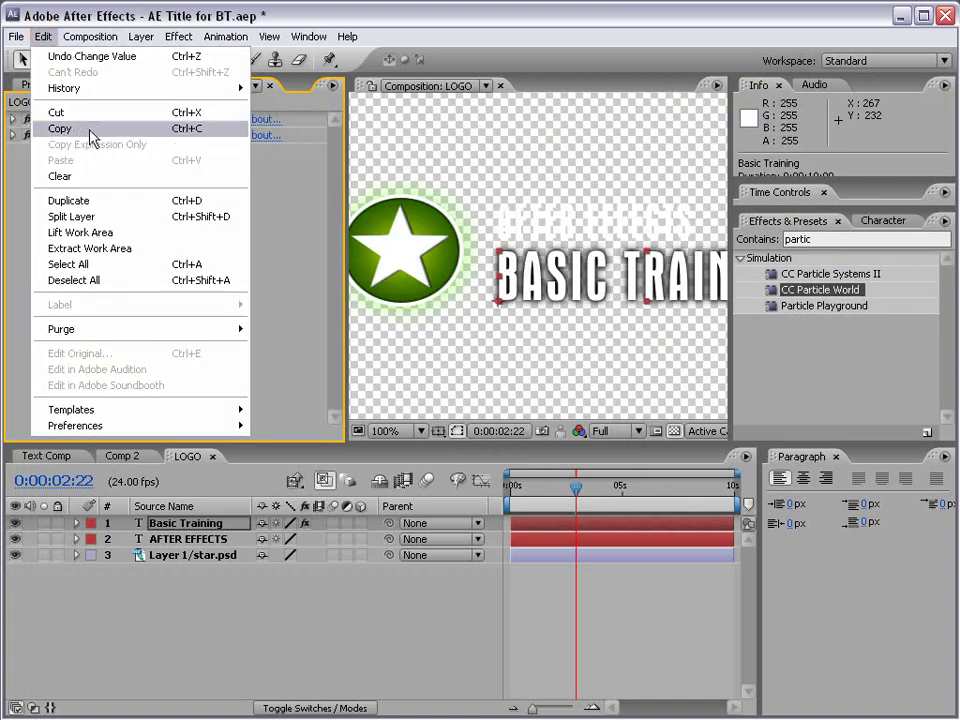
pyautogui.click(114, 133)
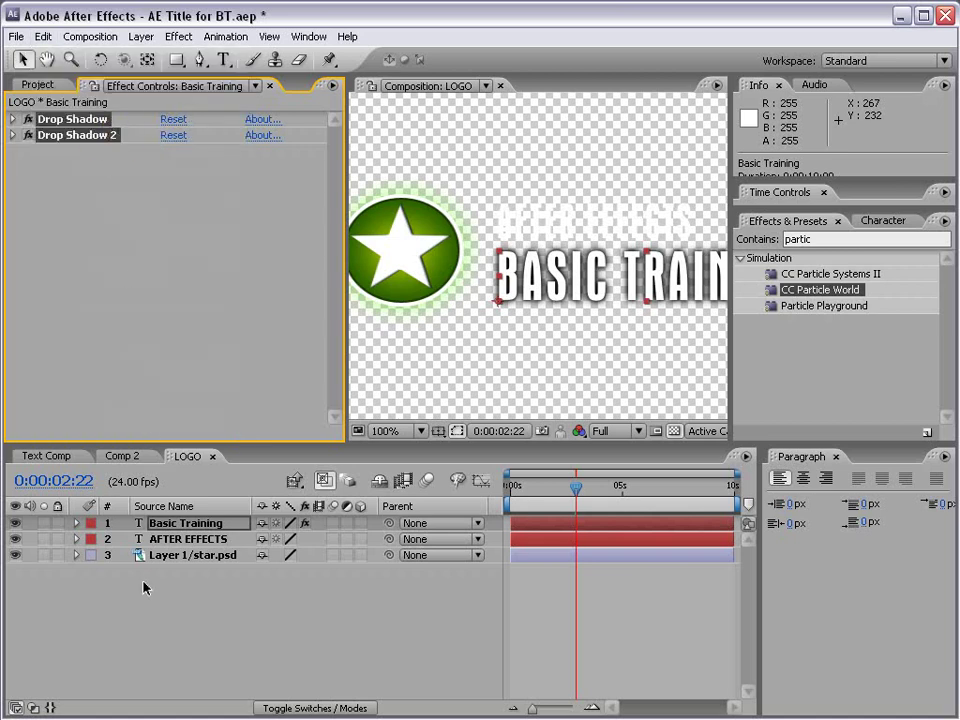
pyautogui.click(198, 540)
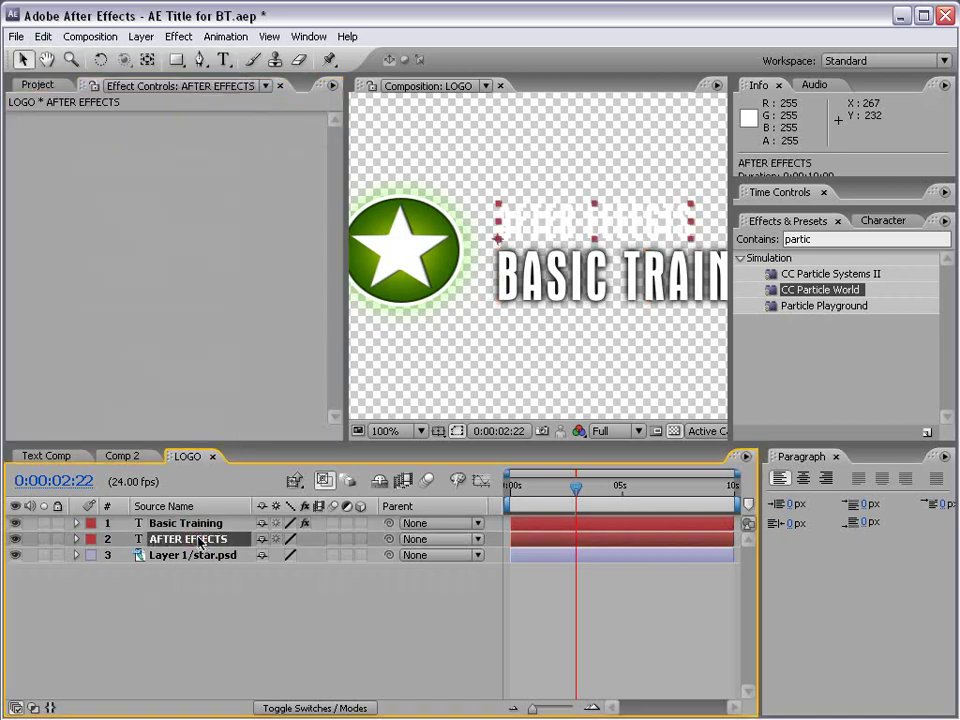
pyautogui.click(43, 37)
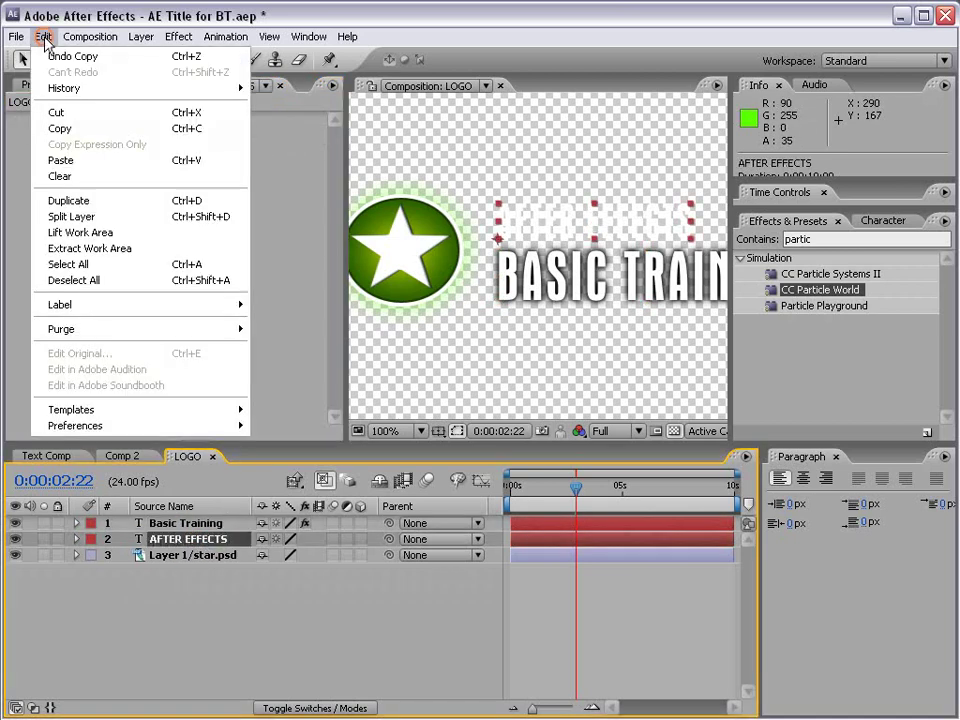
pyautogui.click(107, 162)
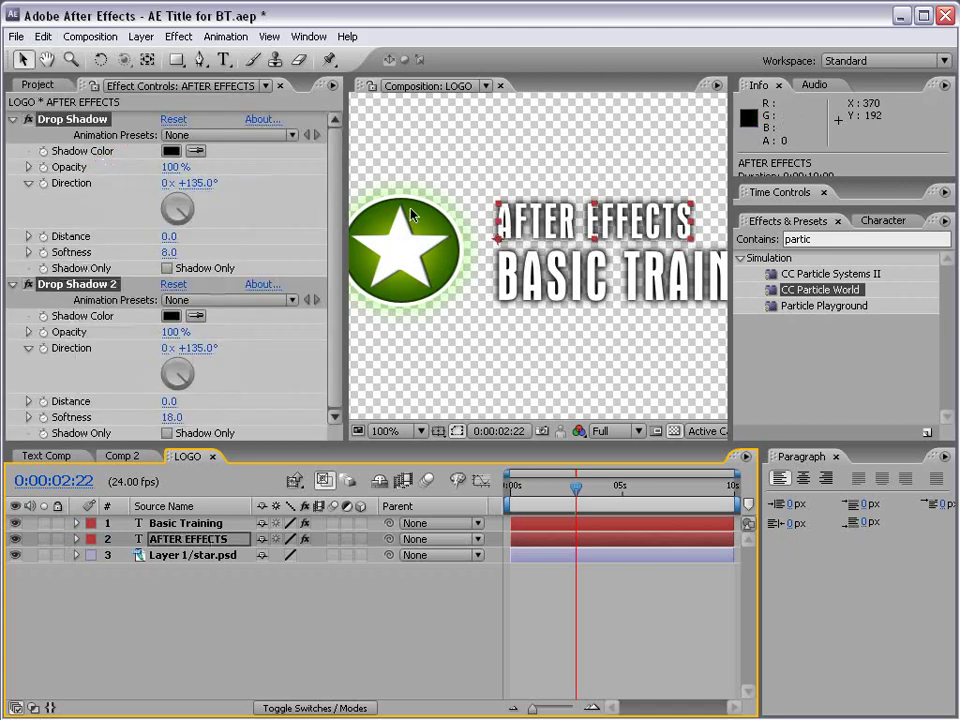
# Close the LOGO composition to return to Comp 2 and check the whole title with its text shadows.
pyautogui.scroll(-1, 628, 278)
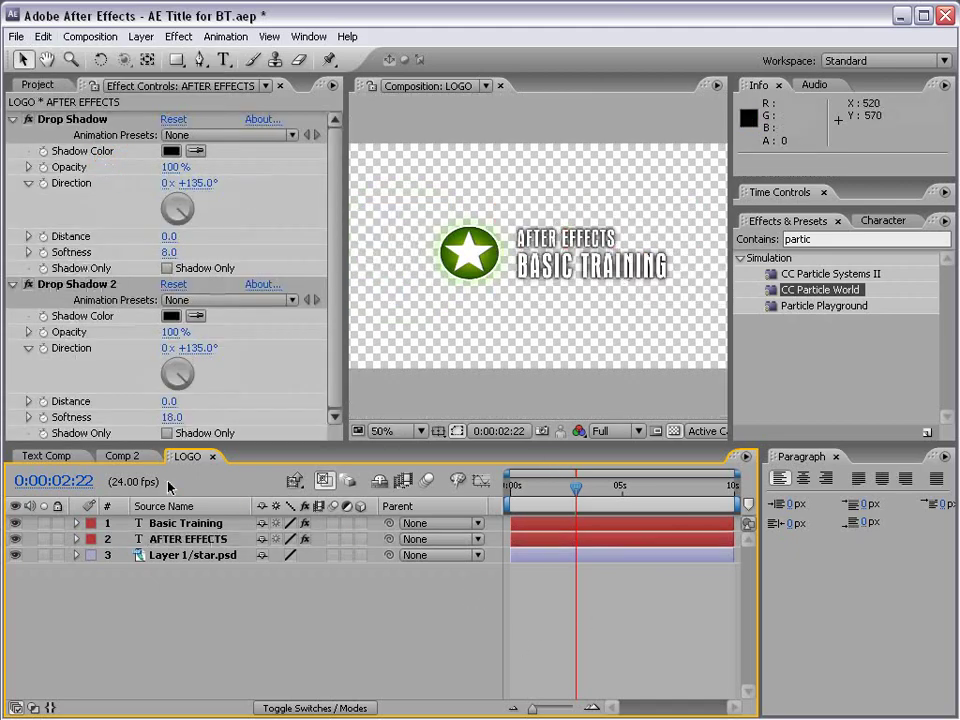
pyautogui.click(212, 456)
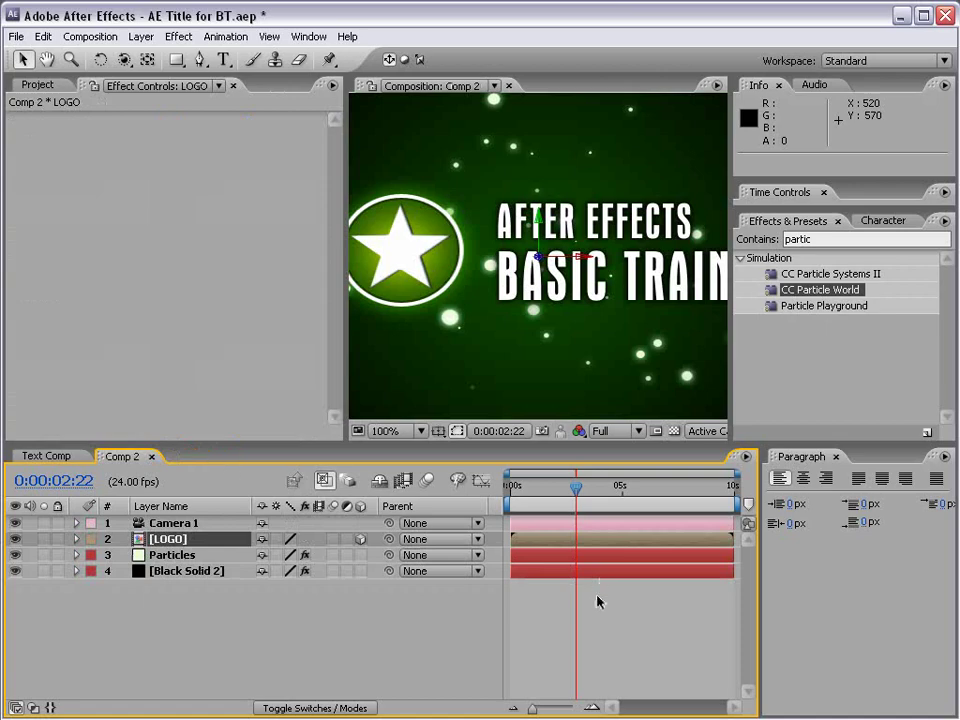
pyautogui.scroll(-2, 491, 302)
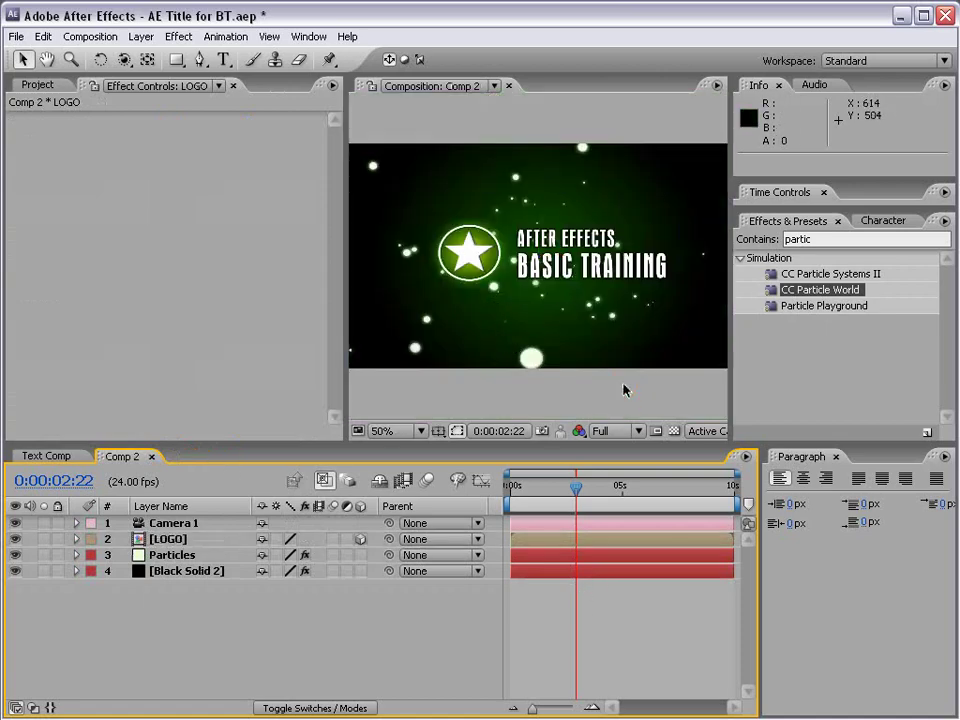